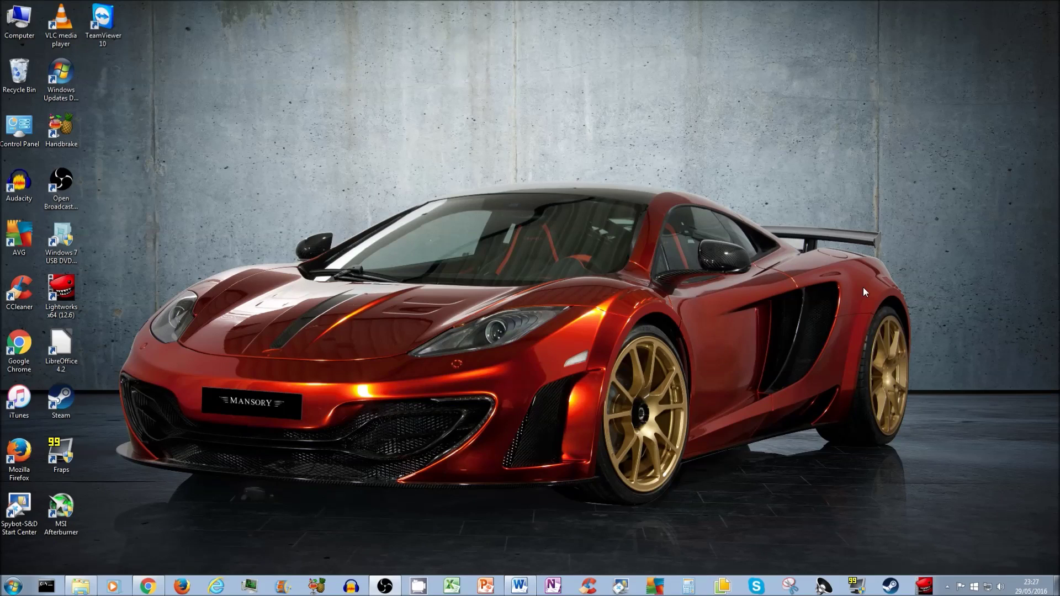
Step: Bring Chrome back and browse the PCMag, TechRadar and Digital Trends free antivirus reviews
left_click(147, 587)
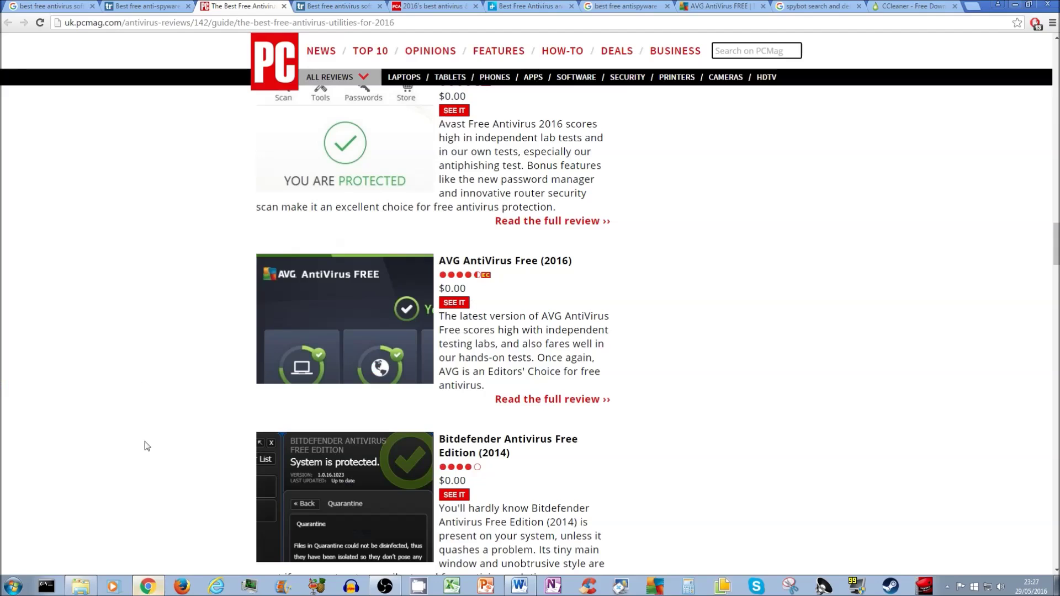
left_click(61, 6)
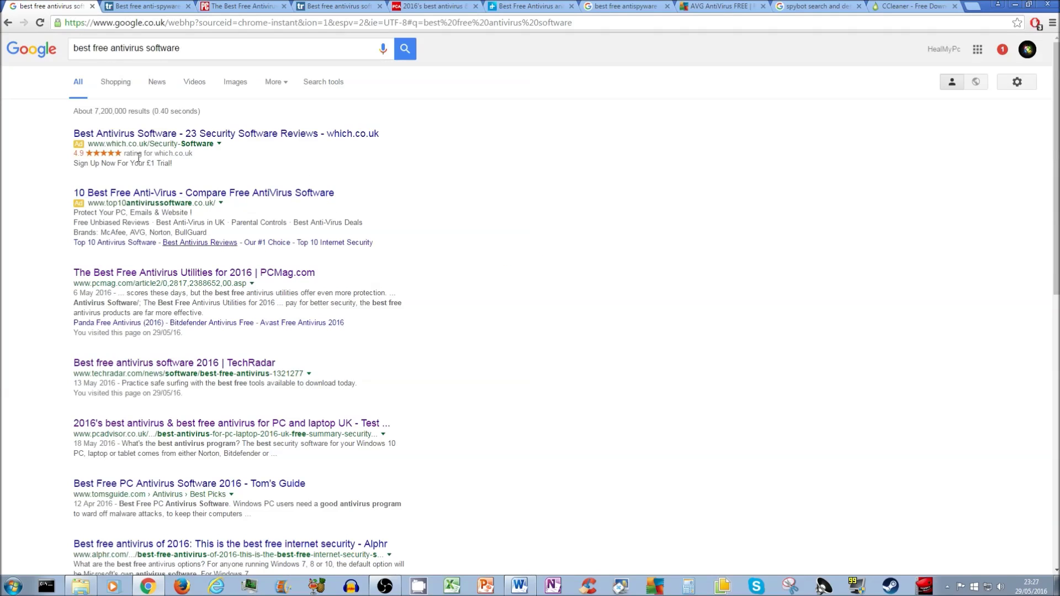
left_click(146, 6)
left_click(243, 6)
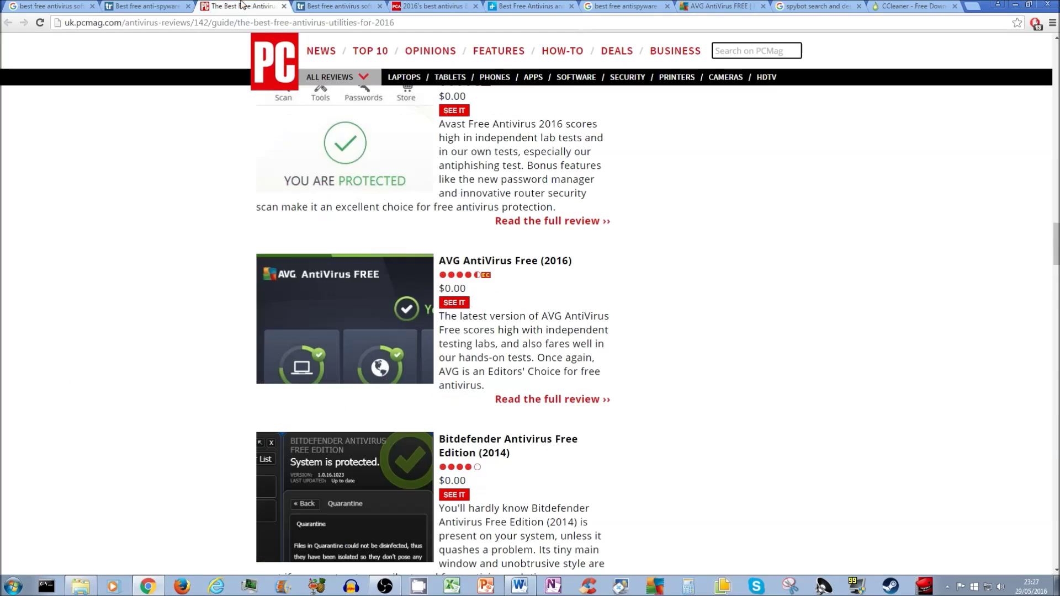
left_click(318, 6)
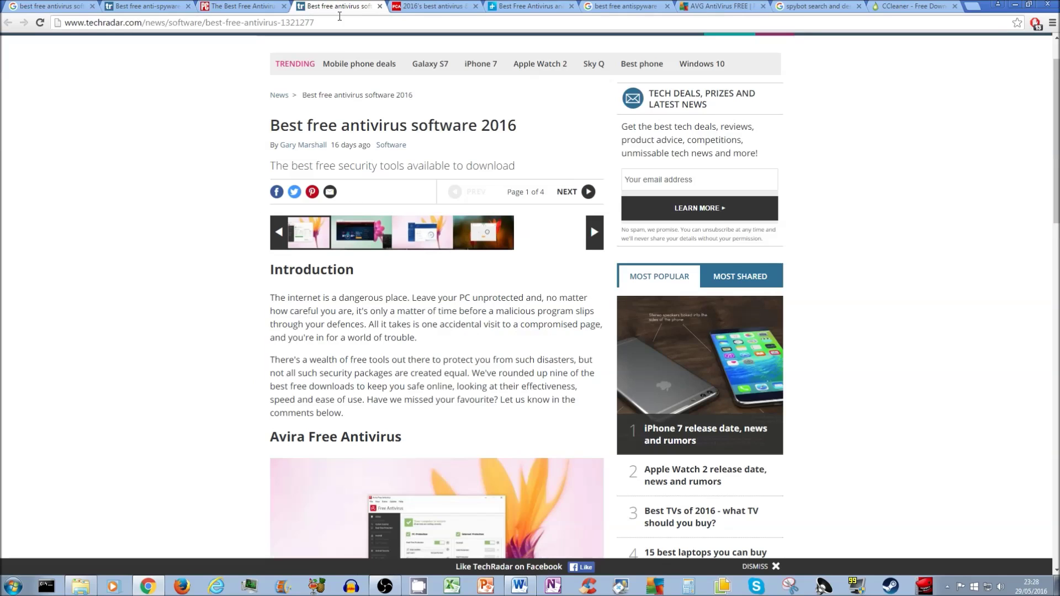
left_click(524, 6)
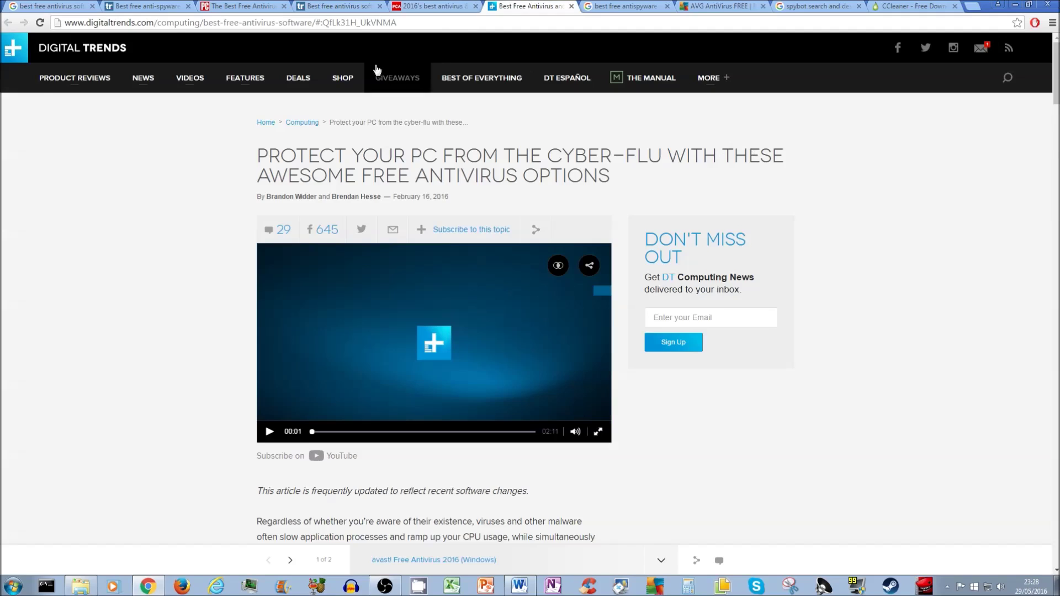
Step: Check the free antispyware results and CCleaner download page, return to antivirus results, then minimize Chrome
left_click(621, 10)
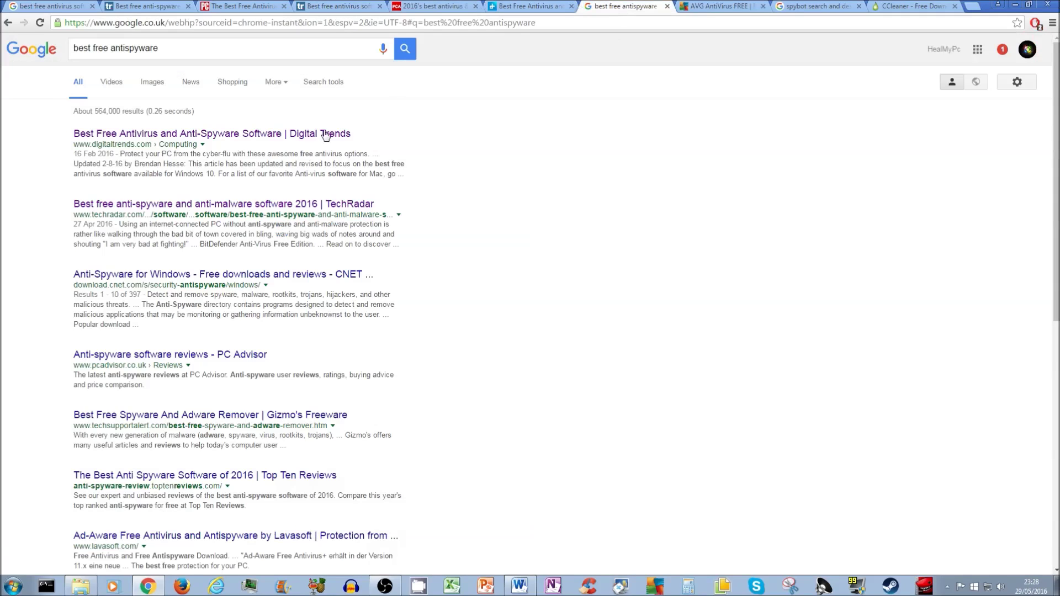
left_click(894, 5)
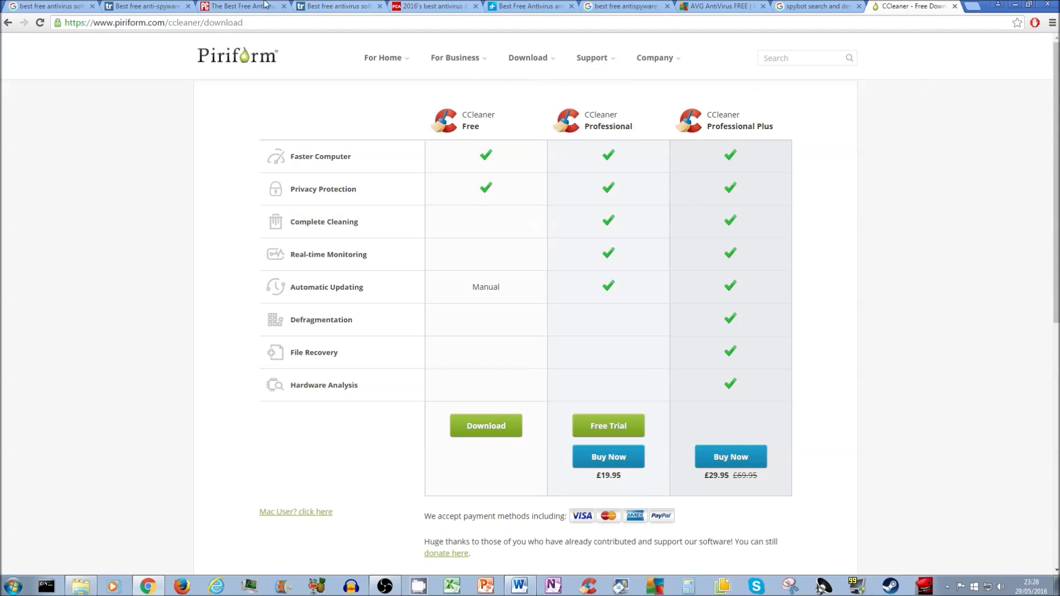
left_click(72, 7)
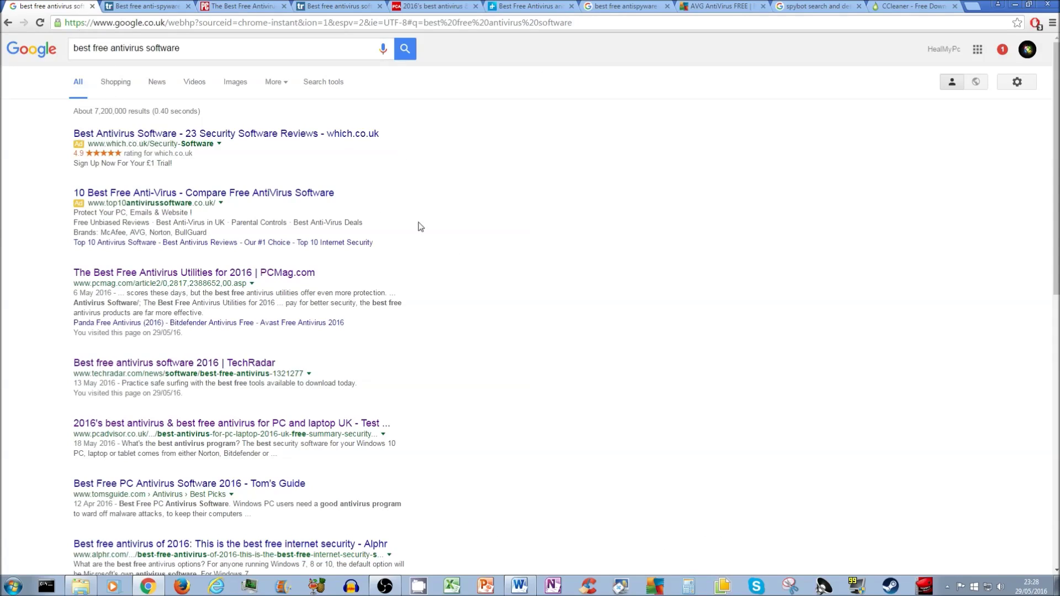
left_click(1013, 6)
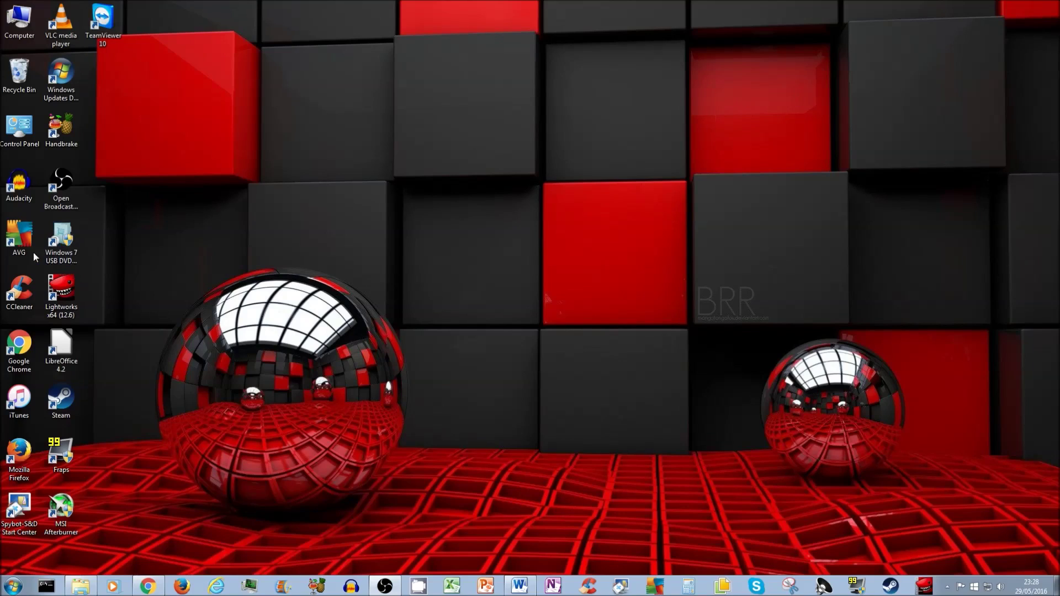
Step: Launch AVG Zen past its update notes, change the wallpaper, and place Spybot's Start Center top-left
double_click(28, 238)
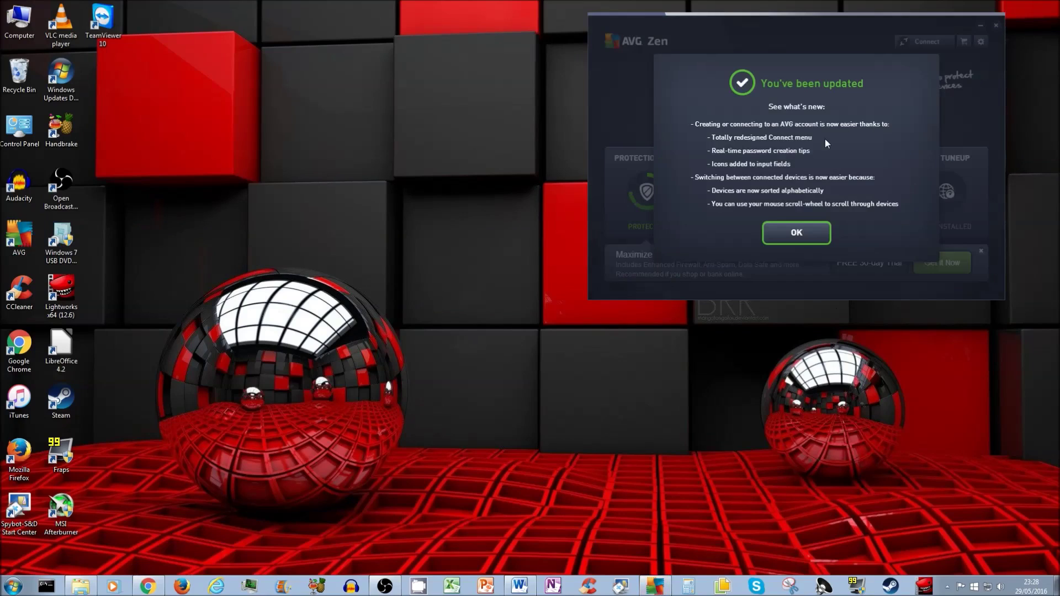
left_click(795, 235)
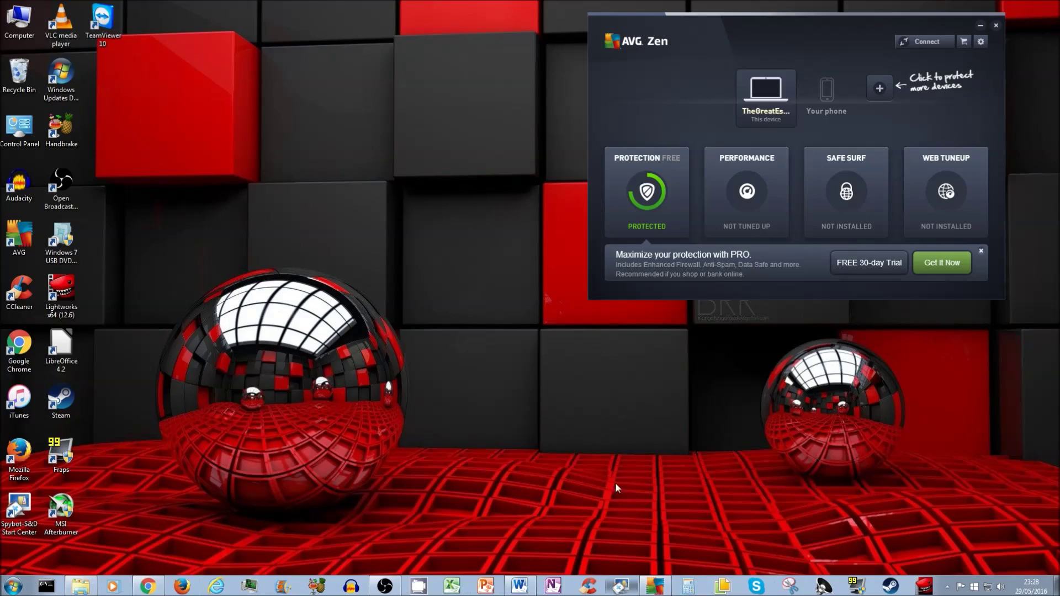
right_click(623, 550)
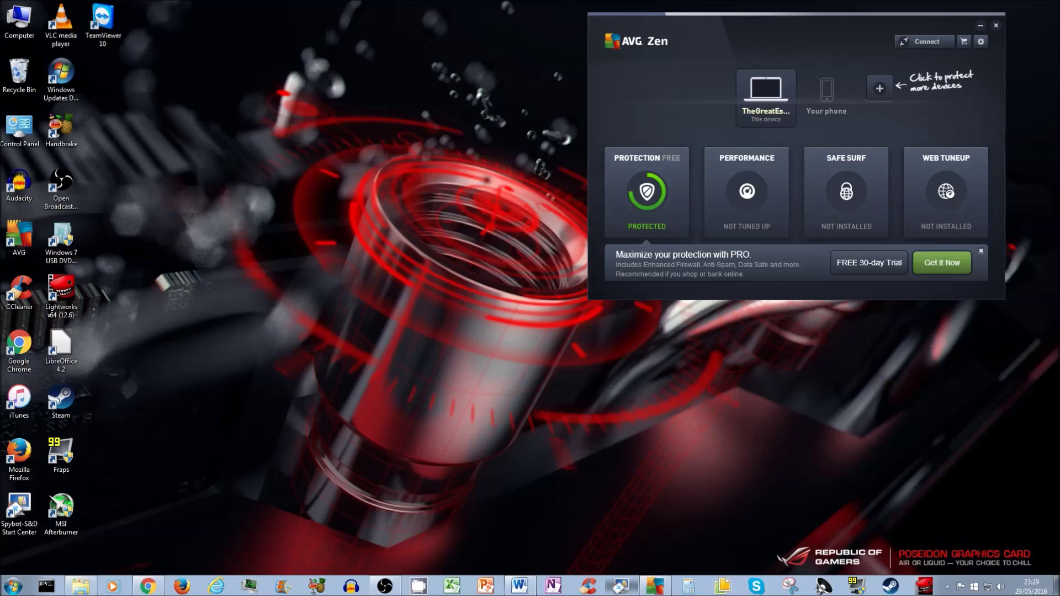
left_click_drag(327, 23, 275, 15)
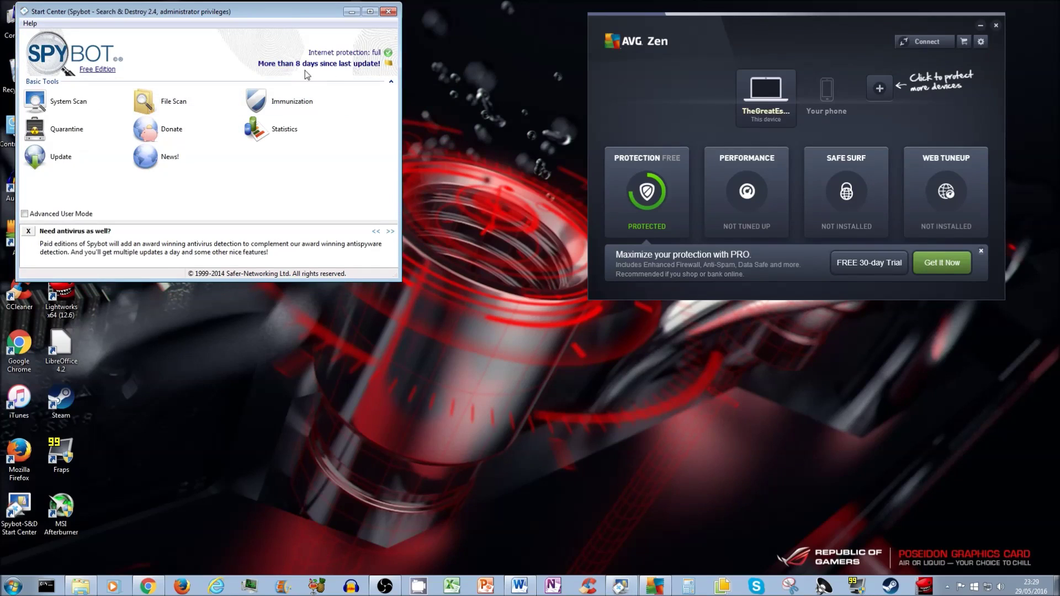
Step: Arrange AVG Zen and CCleaner around Spybot, then minimize AVG Zen, Spybot and CCleaner
left_click_drag(736, 52, 764, 45)
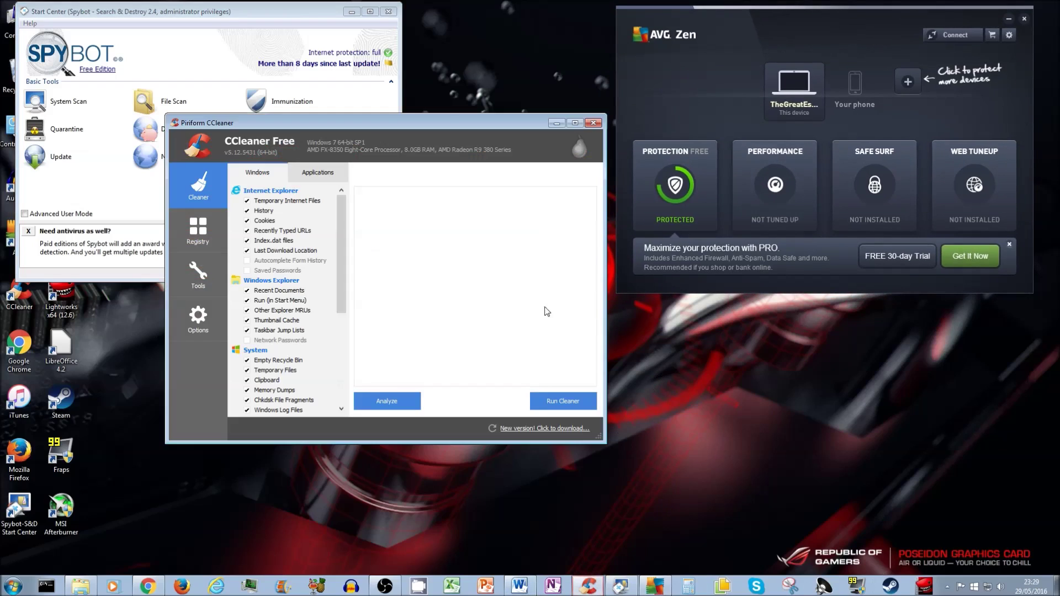
left_click_drag(450, 125, 555, 235)
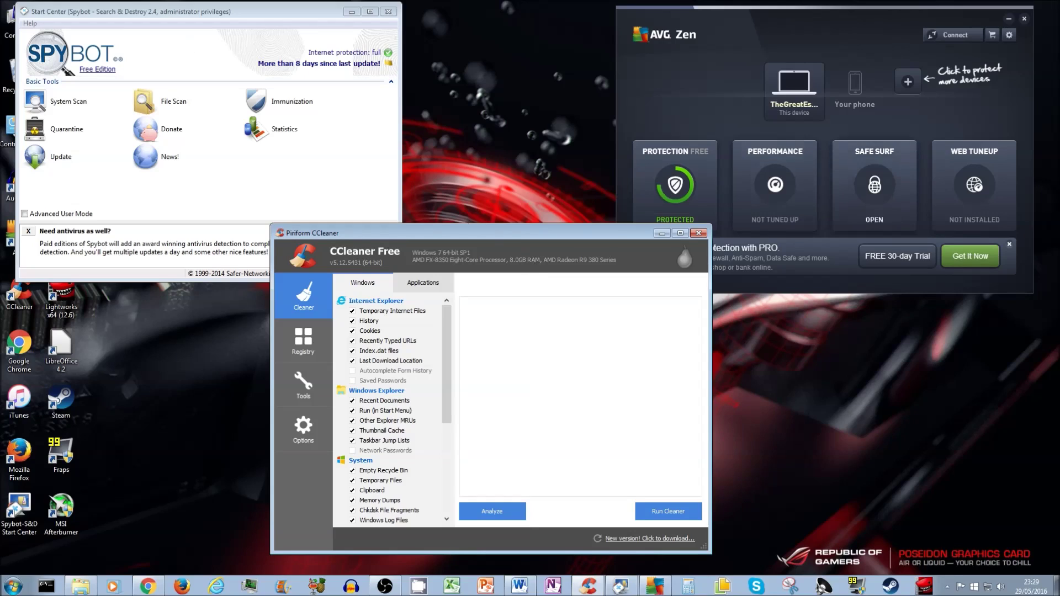
left_click(1011, 19)
left_click(351, 12)
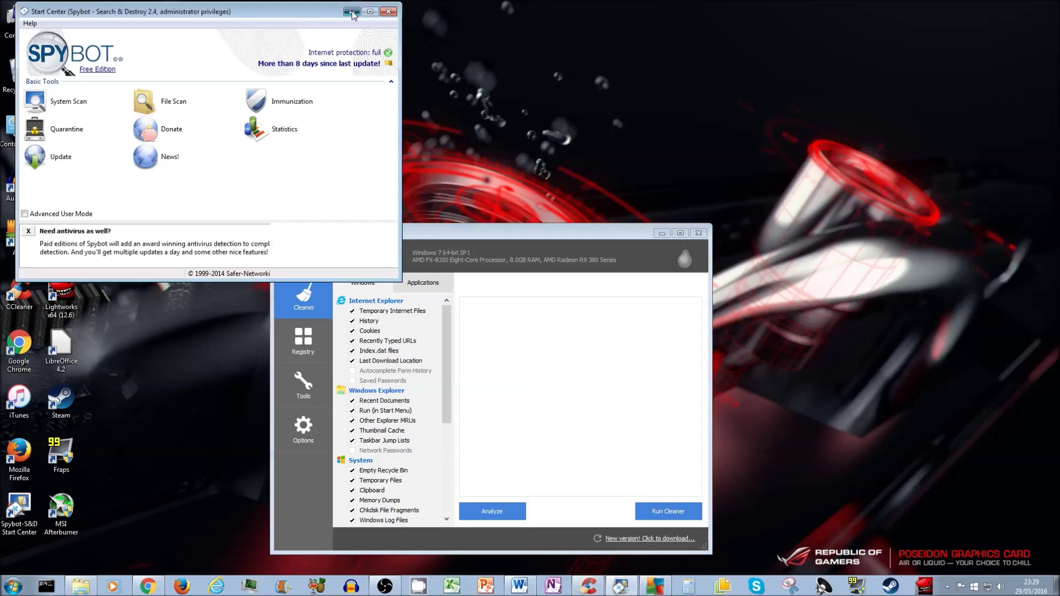
left_click(662, 233)
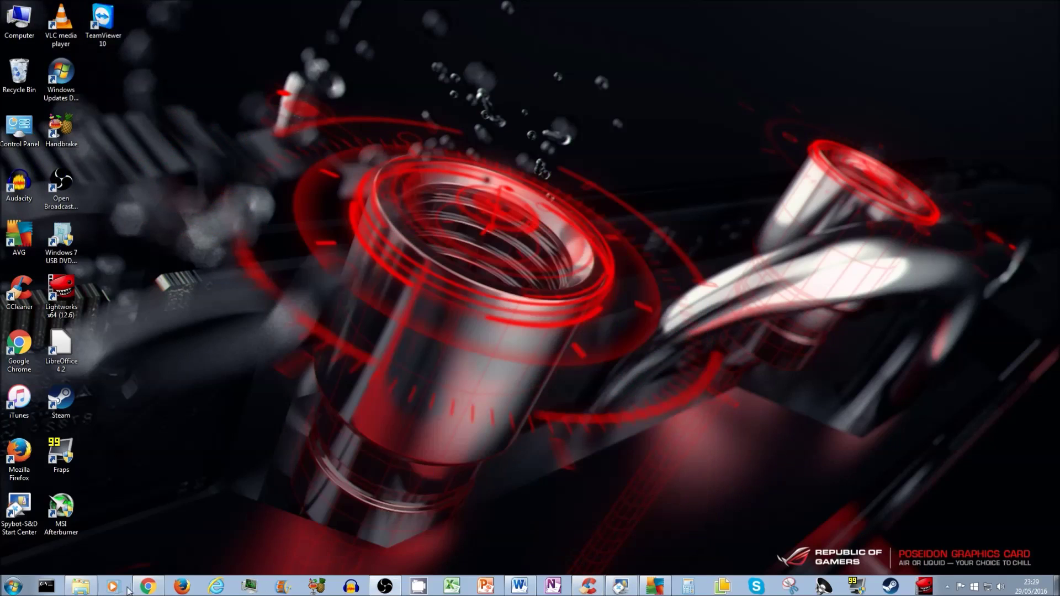
Step: Restore Chrome and go from the AVG AntiVirus FREE site to its free antivirus download page
left_click(147, 586)
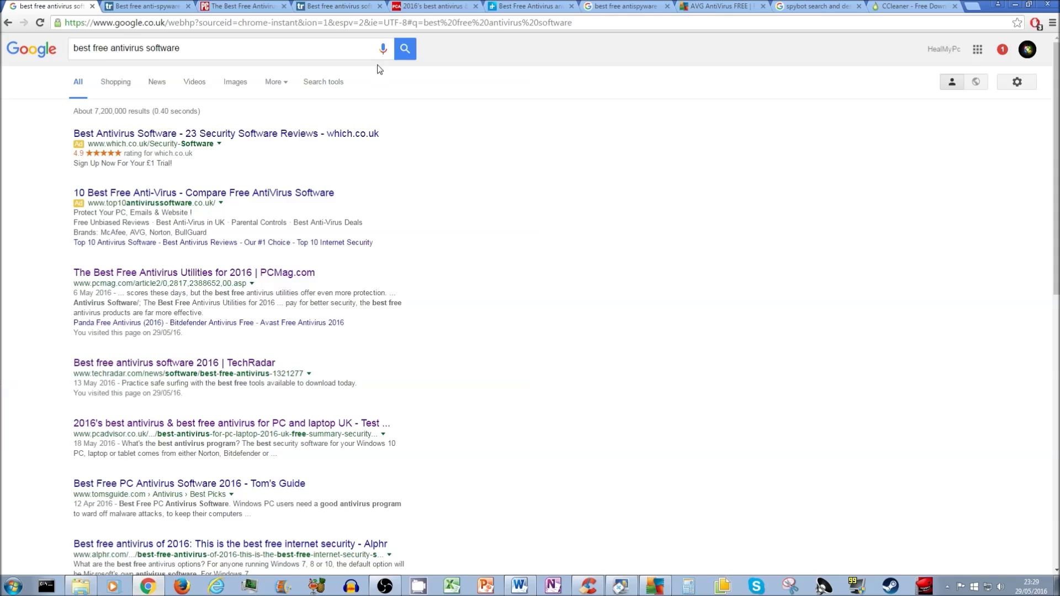
left_click(715, 7)
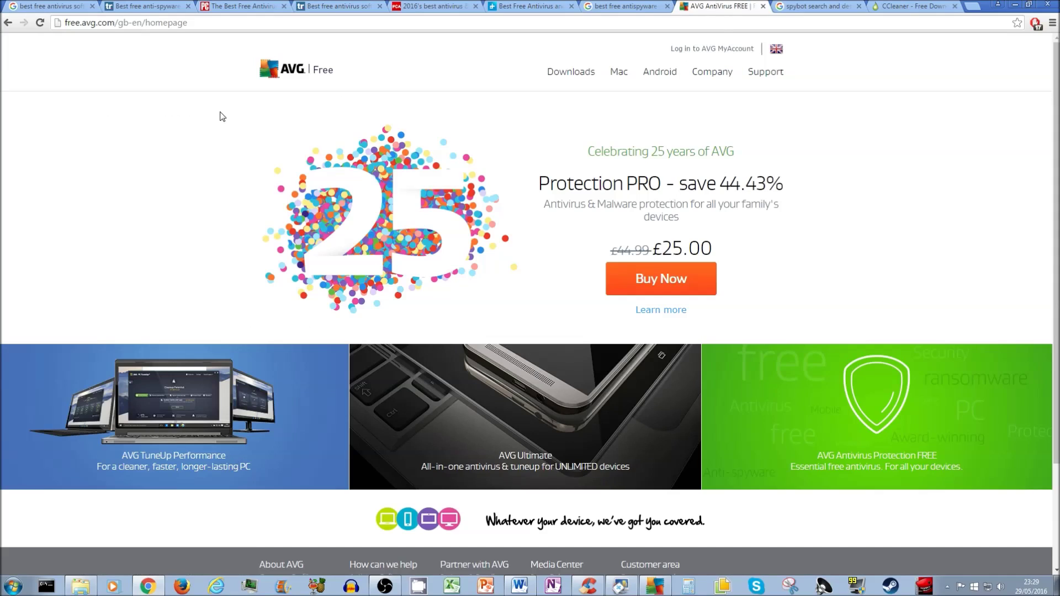
scroll(281, 160, "down", 3)
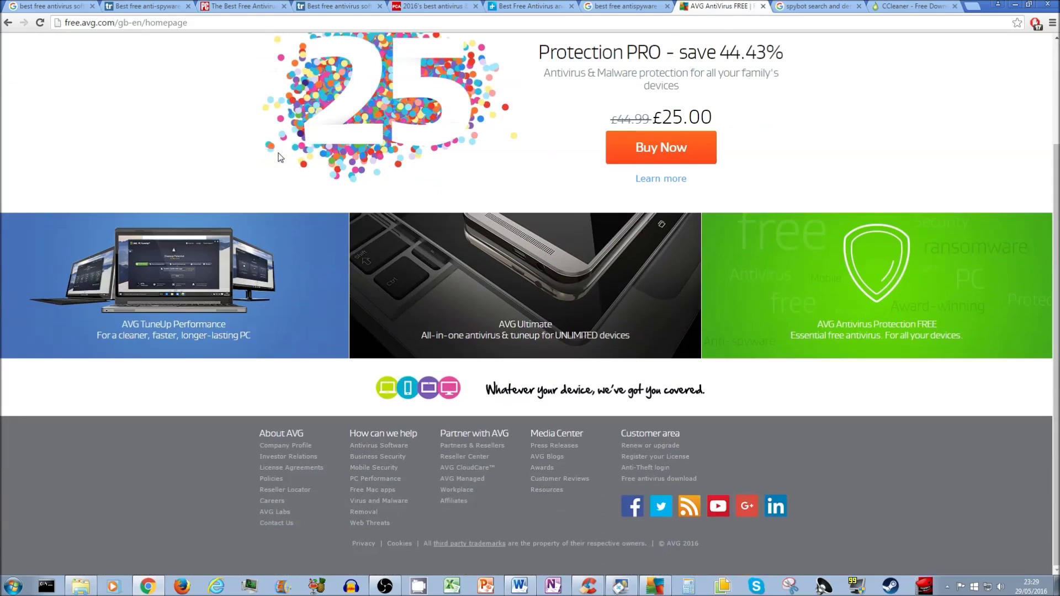
scroll(816, 369, "up", 3)
scroll(816, 370, "down", 1)
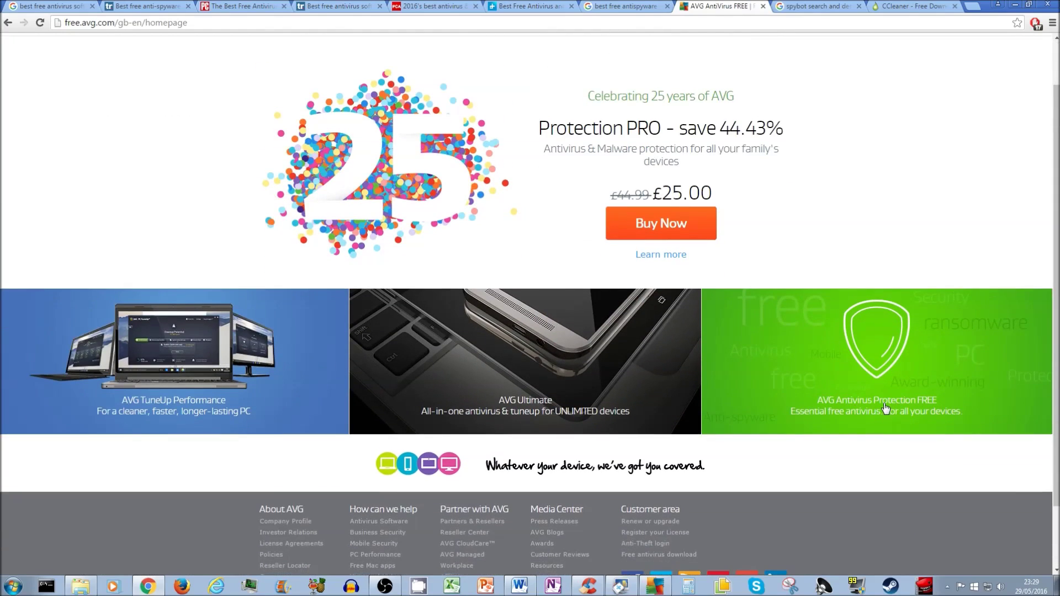
left_click(885, 408)
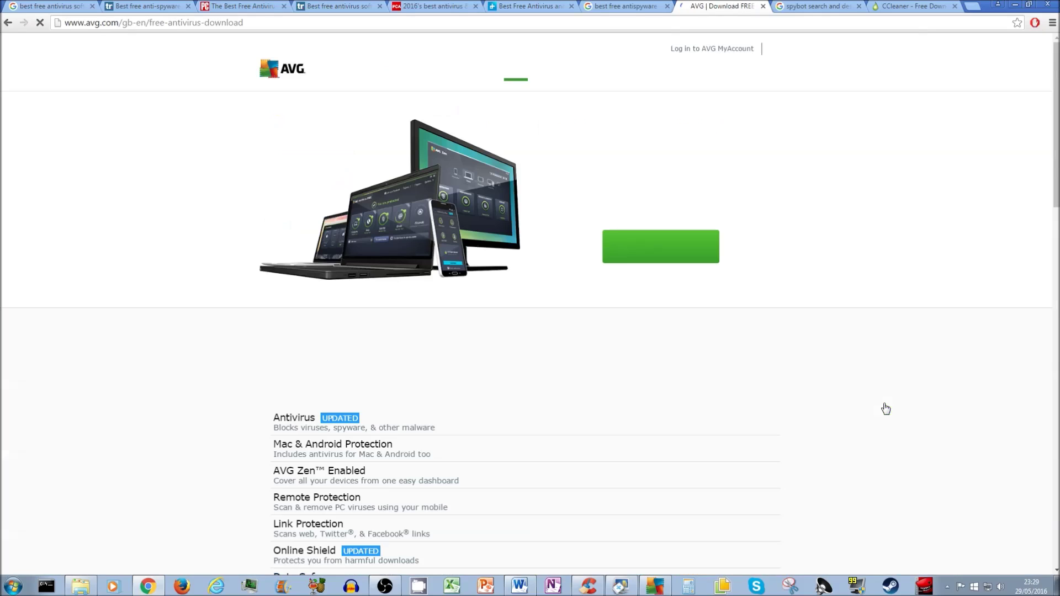
Step: Download AVG_Protection_Free_1606.exe with FREE Download and open the installer's download options
scroll(570, 360, "down", 3)
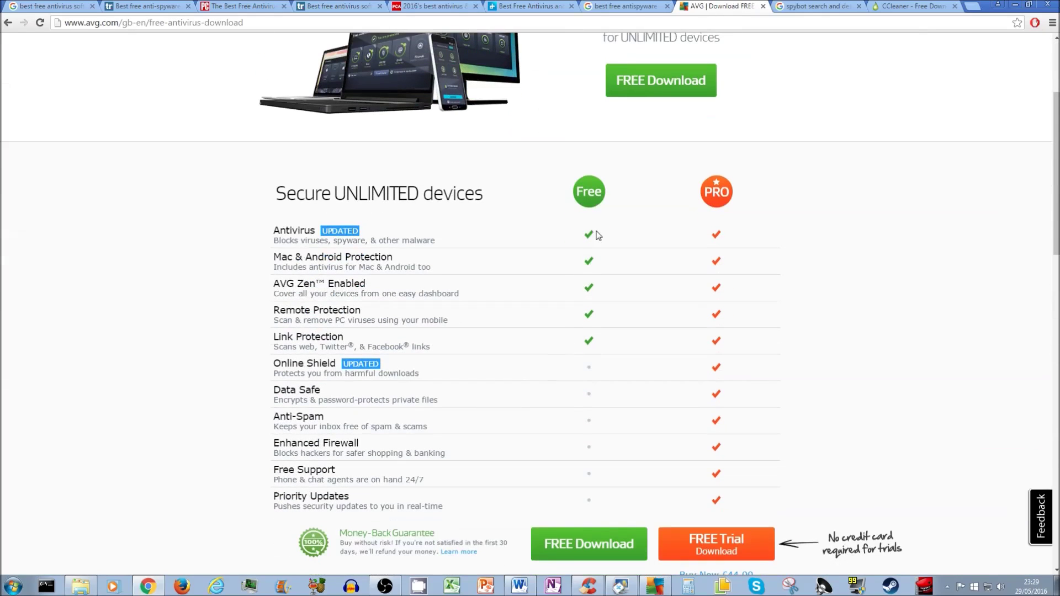
scroll(781, 348, "up", 2)
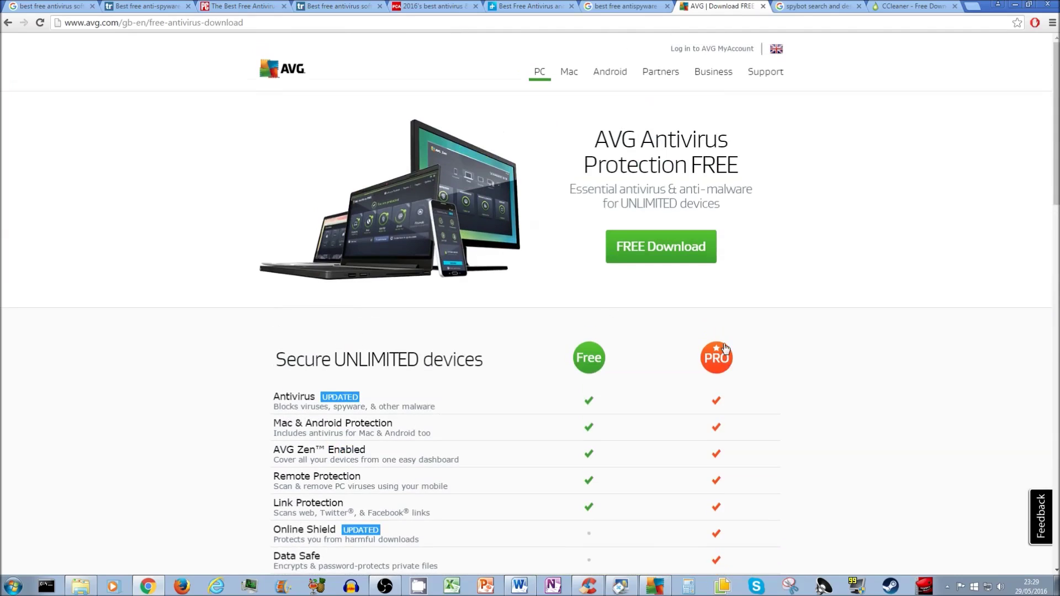
scroll(730, 347, "down", 2)
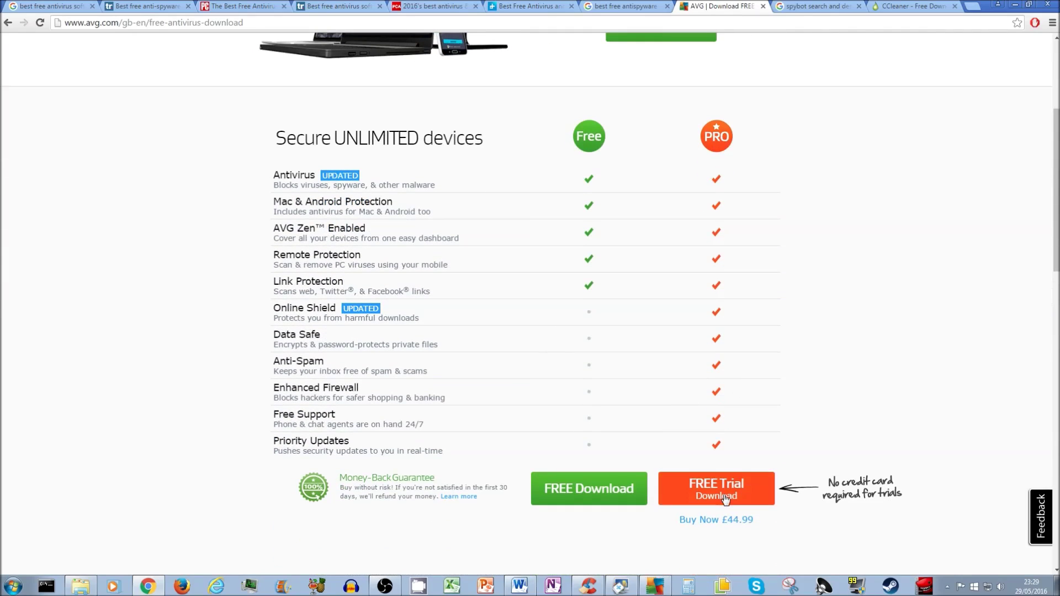
scroll(665, 405, "up", 3)
scroll(664, 406, "up", 2)
scroll(608, 513, "down", 5)
scroll(739, 501, "up", 1)
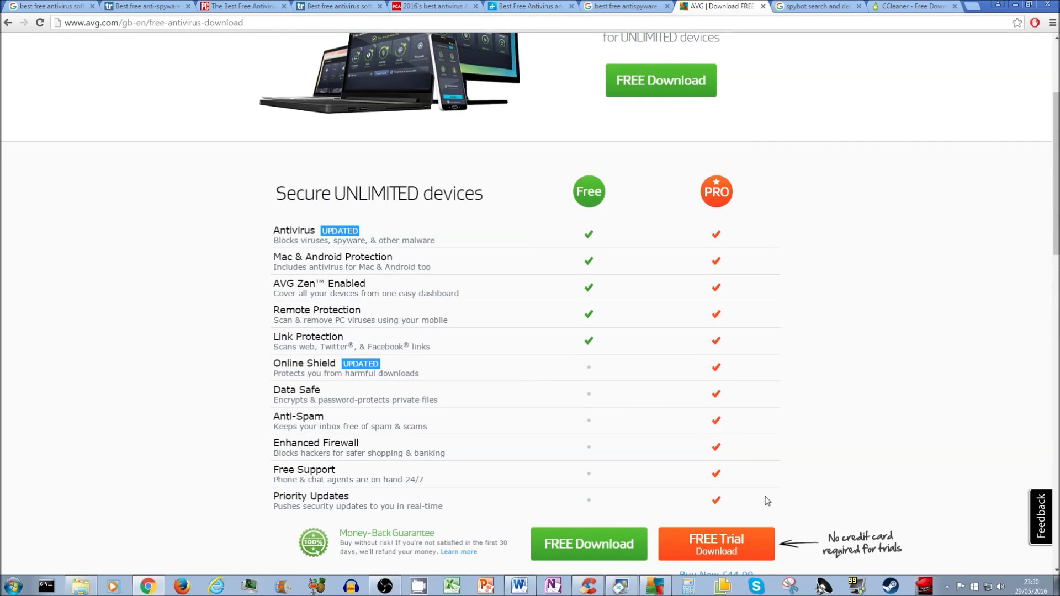
scroll(767, 500, "down", 2)
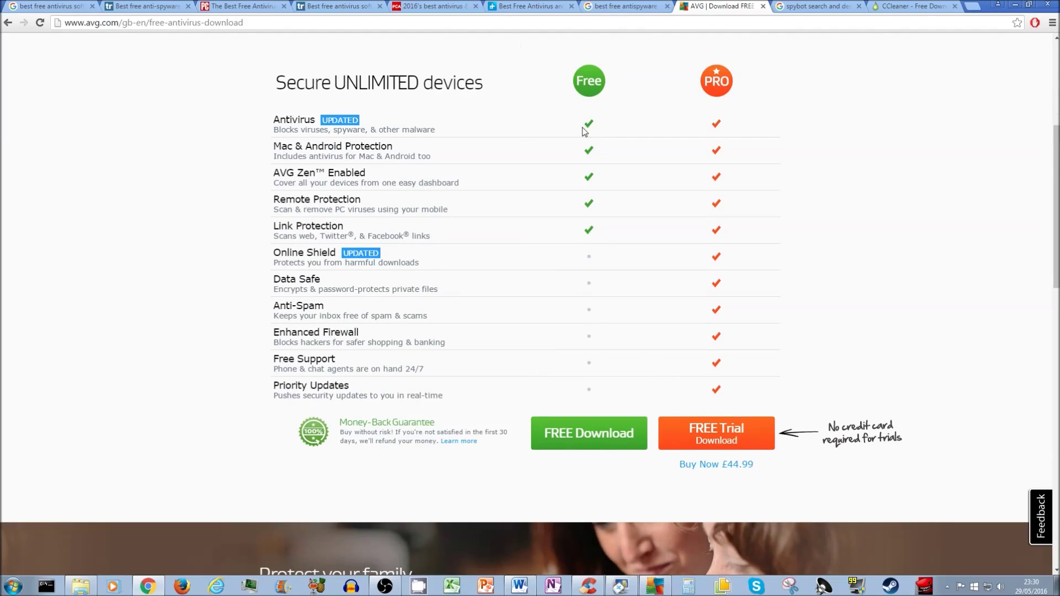
left_click(577, 440)
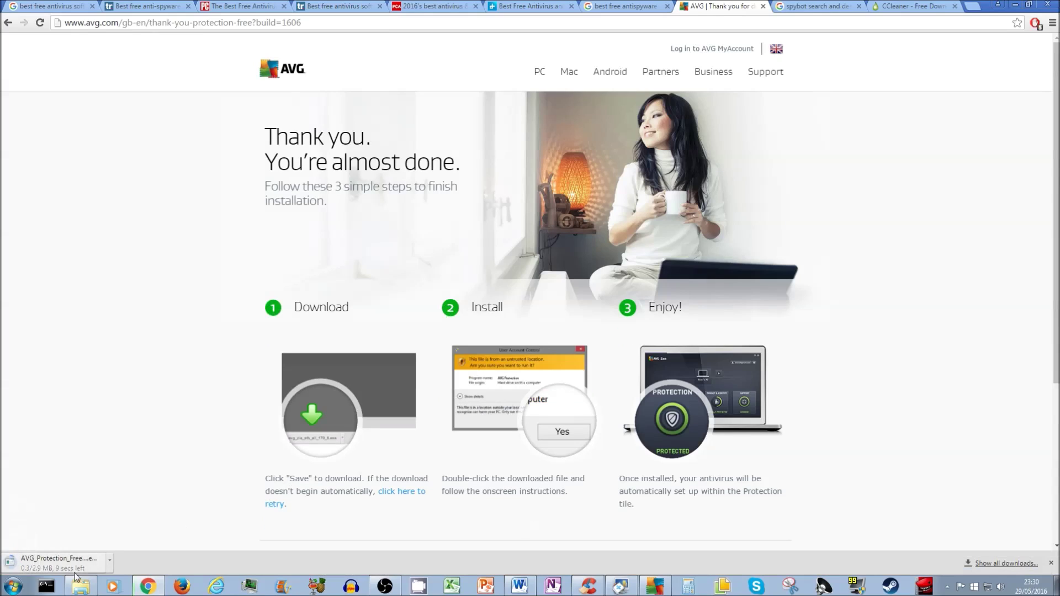
left_click(109, 563)
Step: Open the downloaded AVG installer, allow it to run, and continue past the welcome screen
left_click(128, 530)
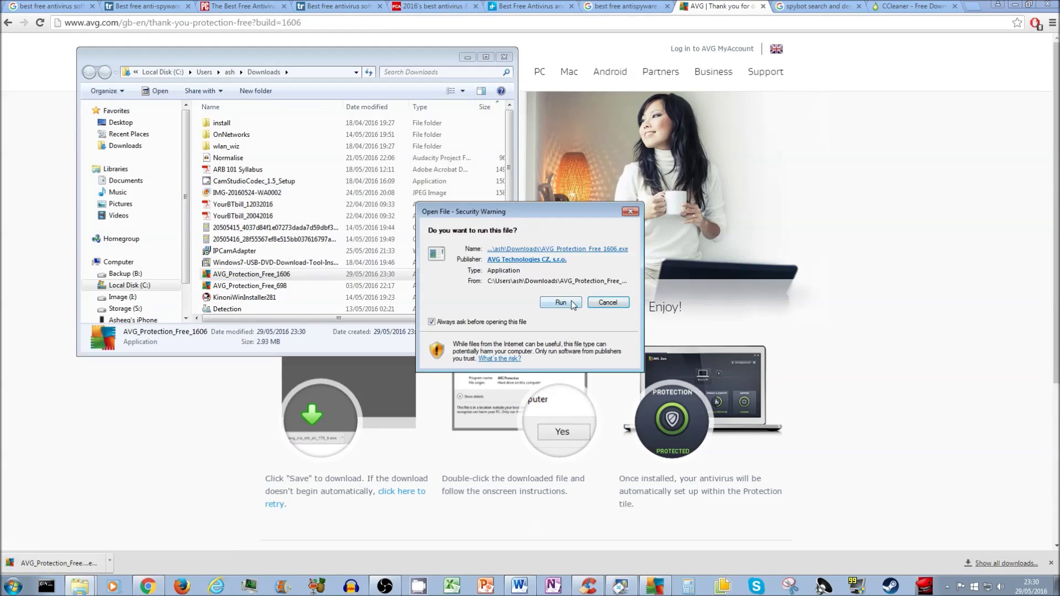
left_click(560, 303)
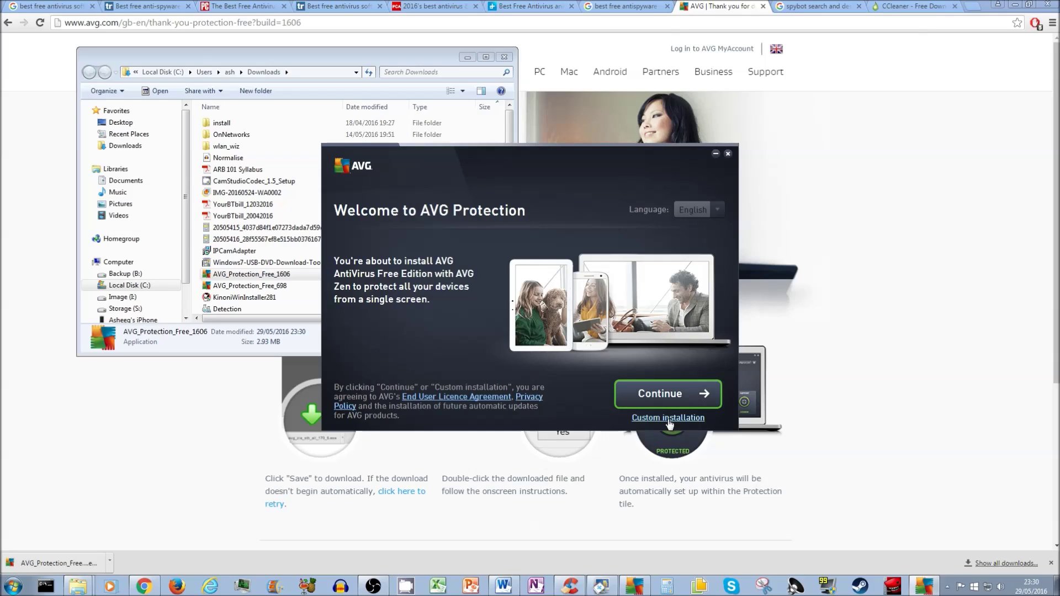
left_click(668, 418)
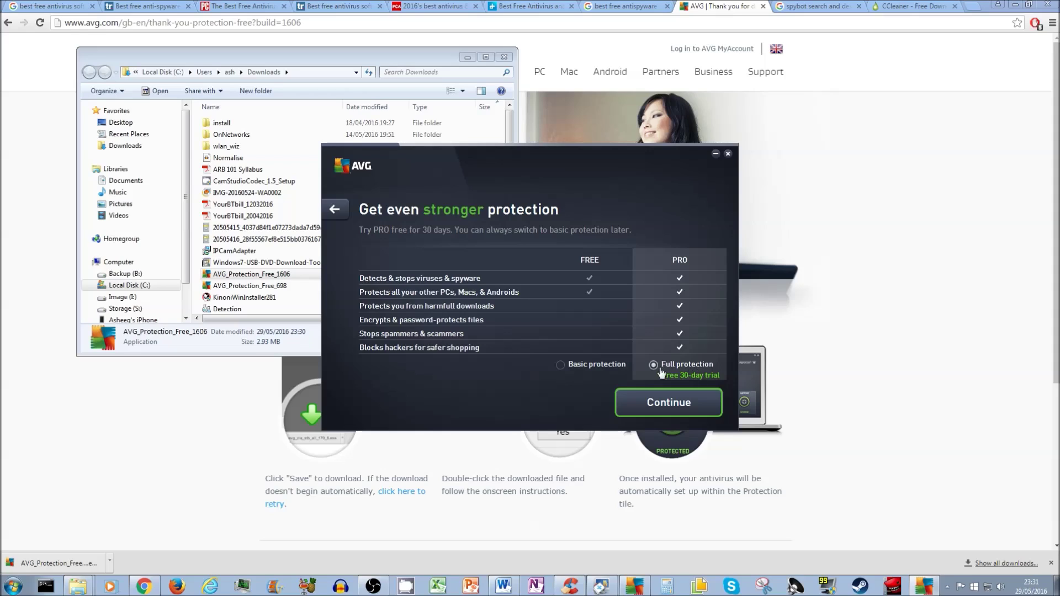
Step: Choose free Basic protection instead of the PRO trial and review the installation components
left_click(564, 366)
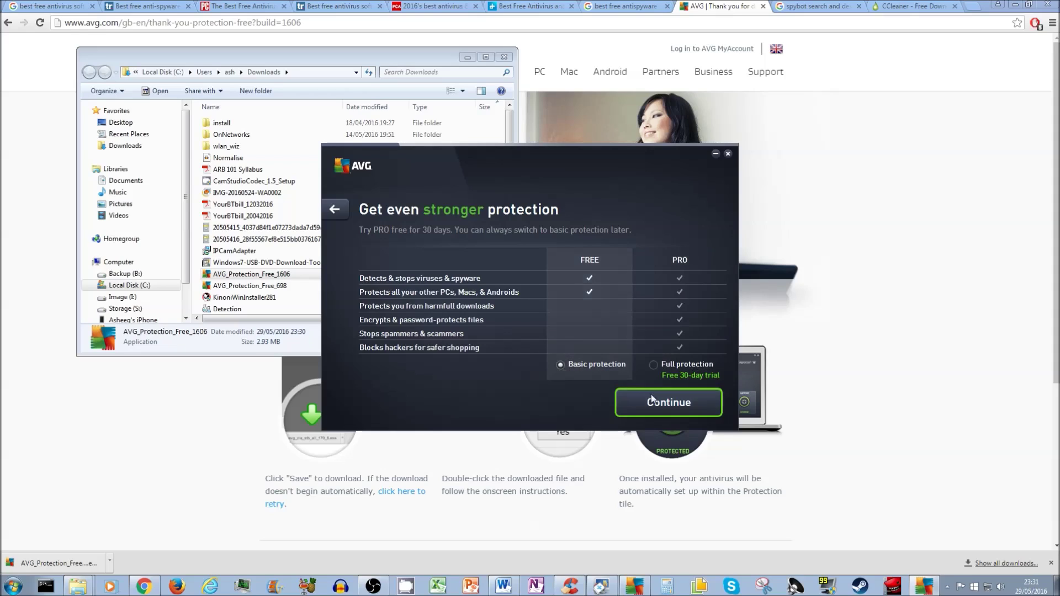
left_click(663, 403)
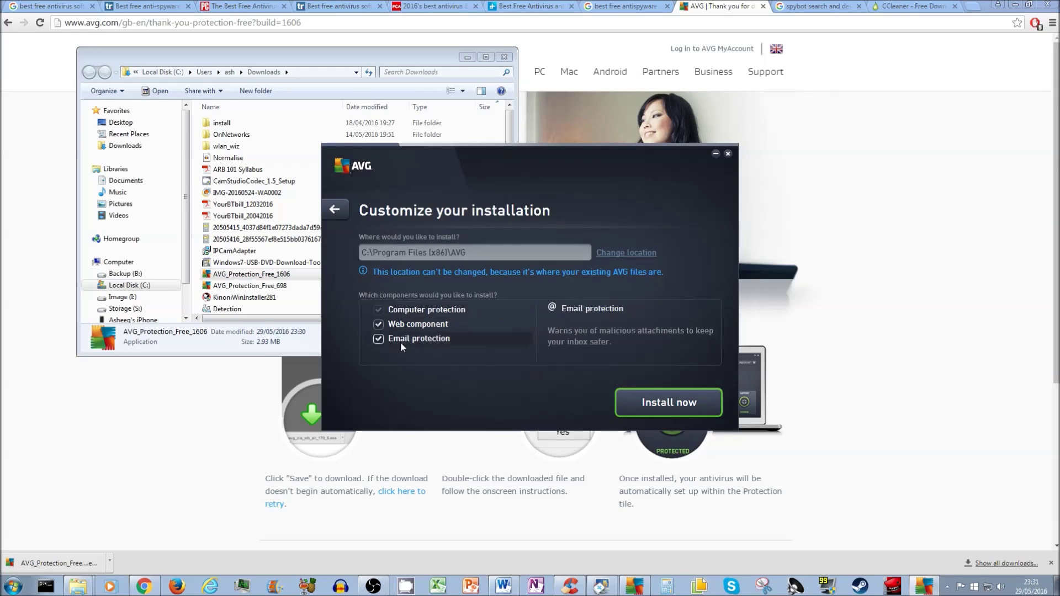
mouse_move(398, 323)
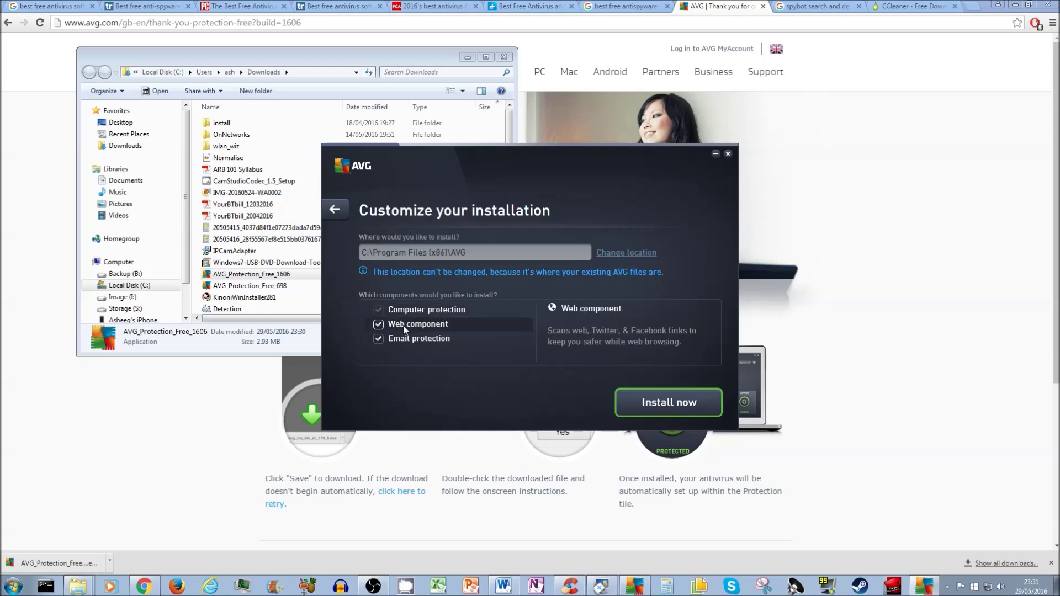
mouse_move(415, 339)
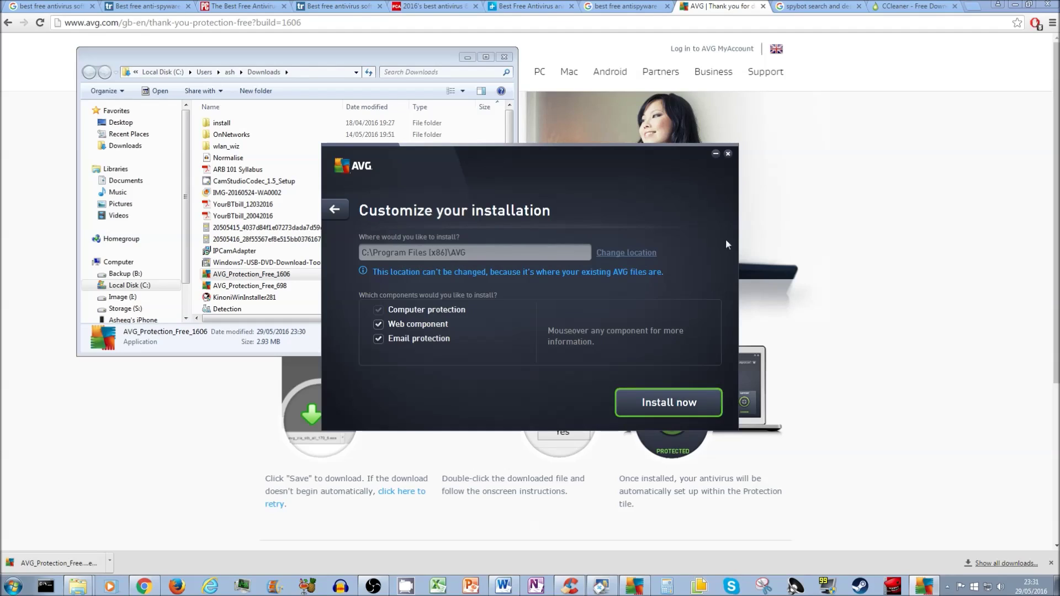
Step: Cancel the AVG installation and switch to the Spybot search results
left_click(728, 155)
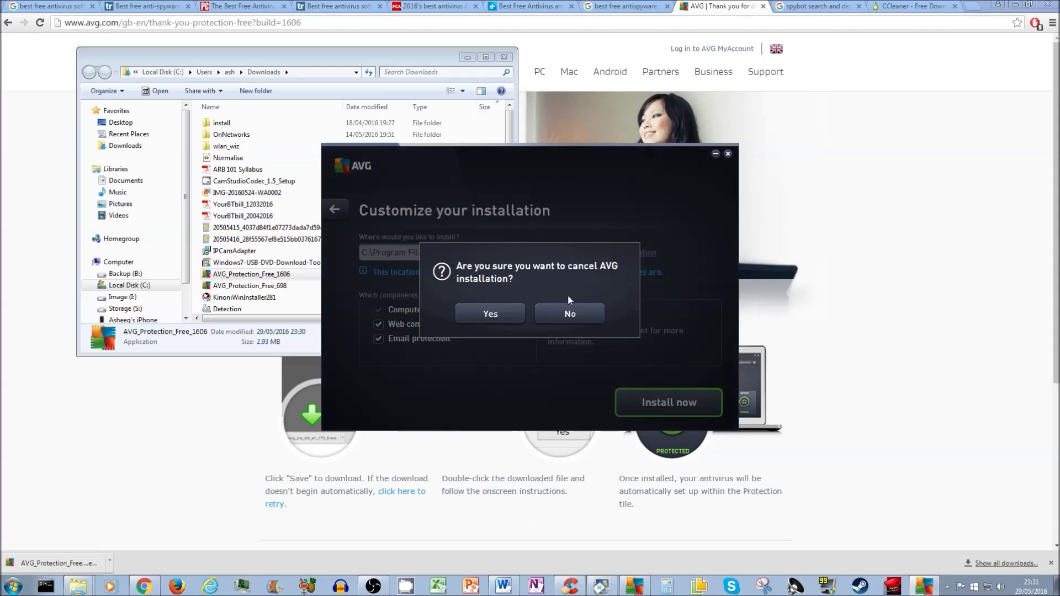
left_click(515, 314)
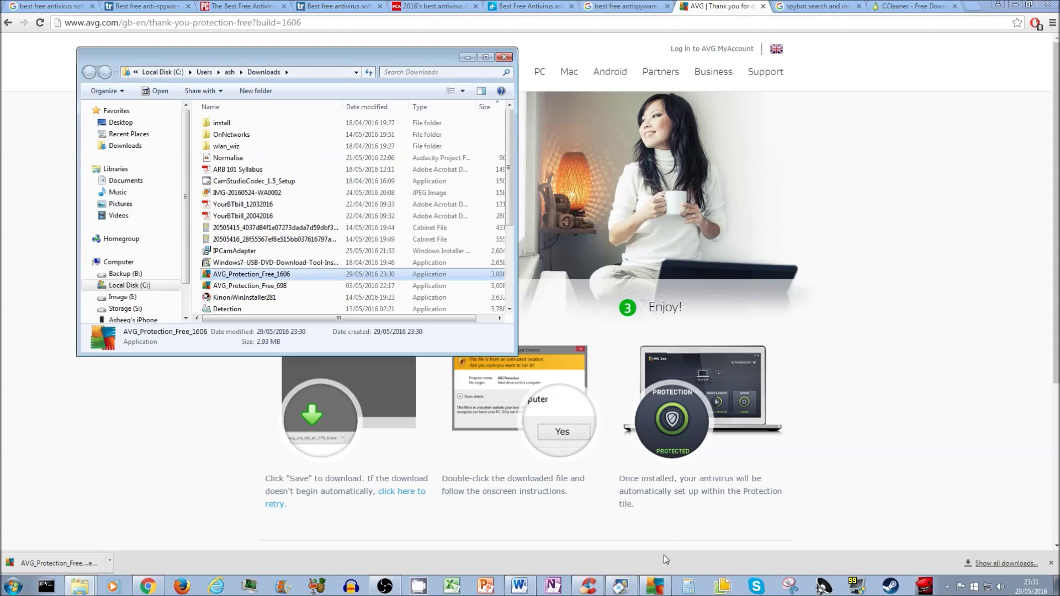
left_click(832, 7)
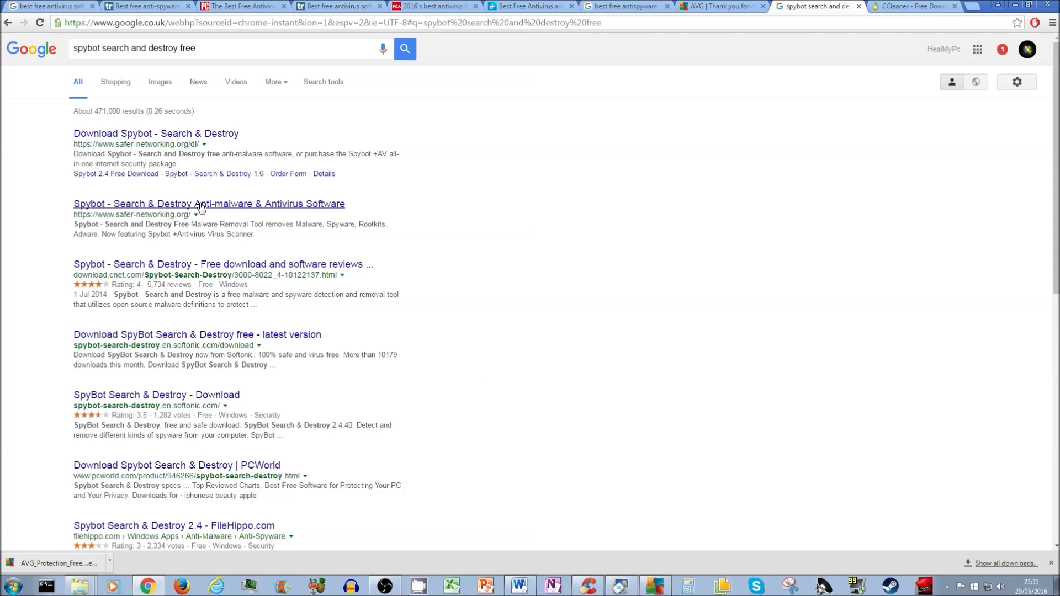
Step: On safer-networking.org, go through Spybot Free to the Spybot 2.4 Free Edition download
left_click(201, 207)
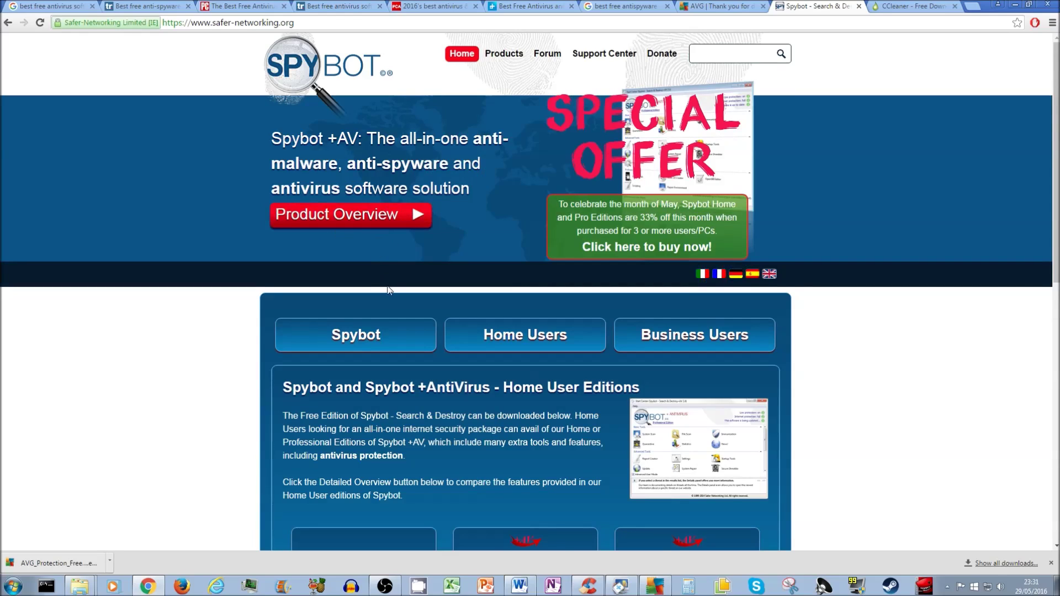
scroll(389, 289, "down", 4)
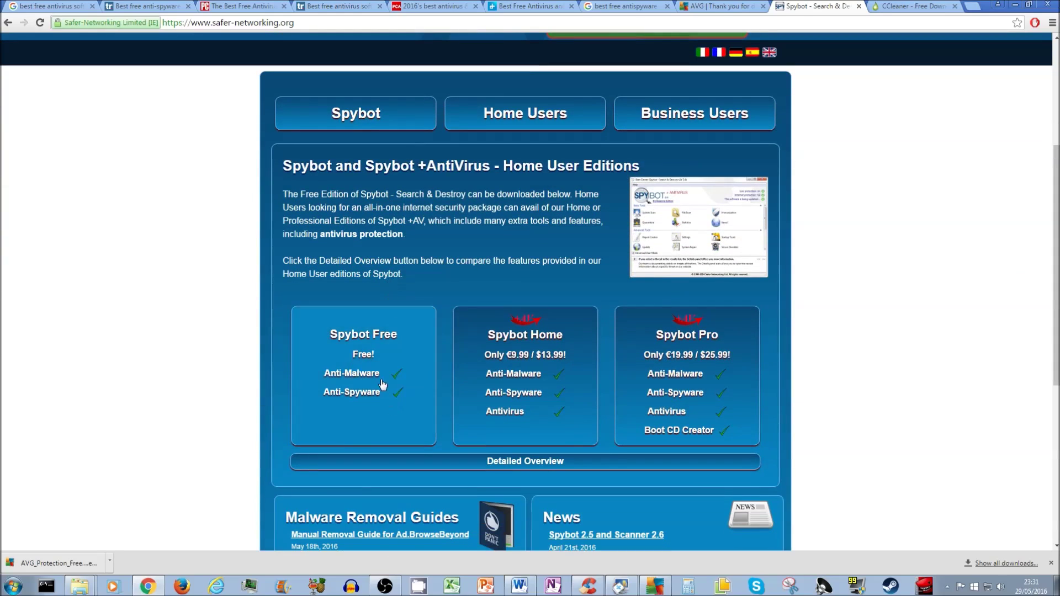
left_click(382, 384)
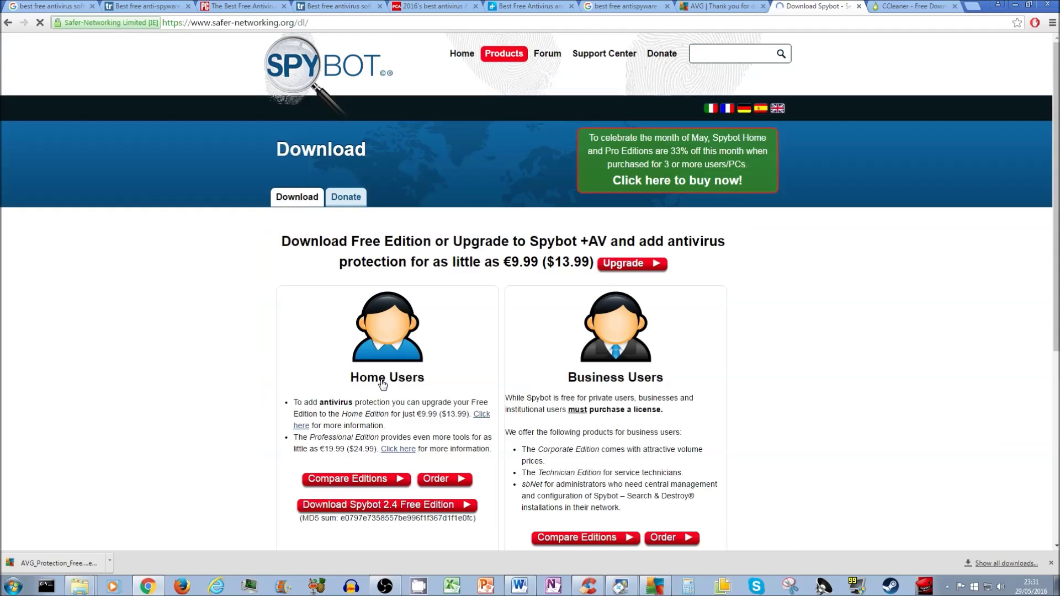
scroll(381, 377, "down", 2)
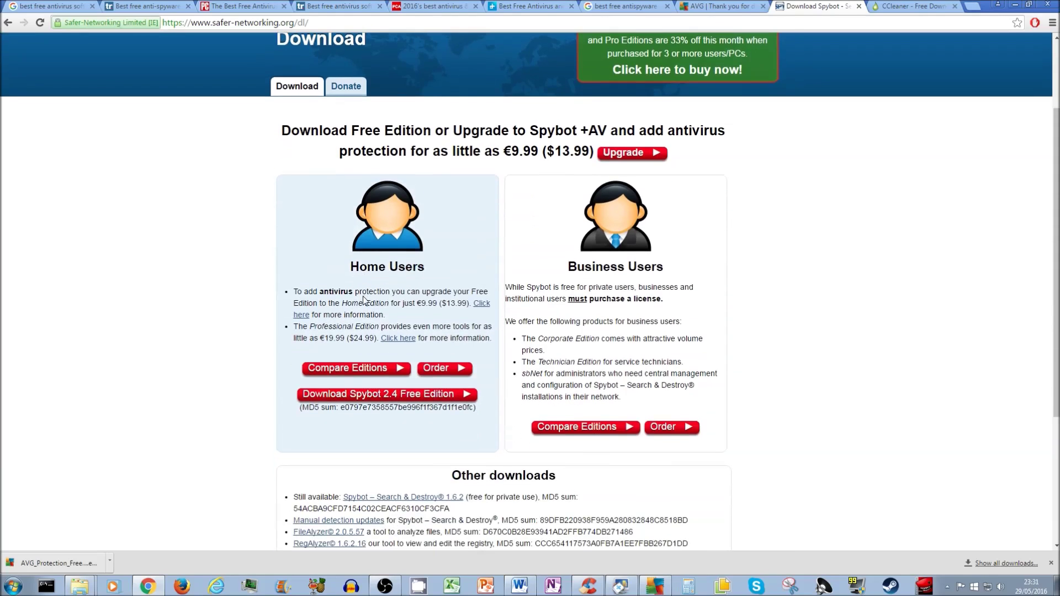
left_click(398, 399)
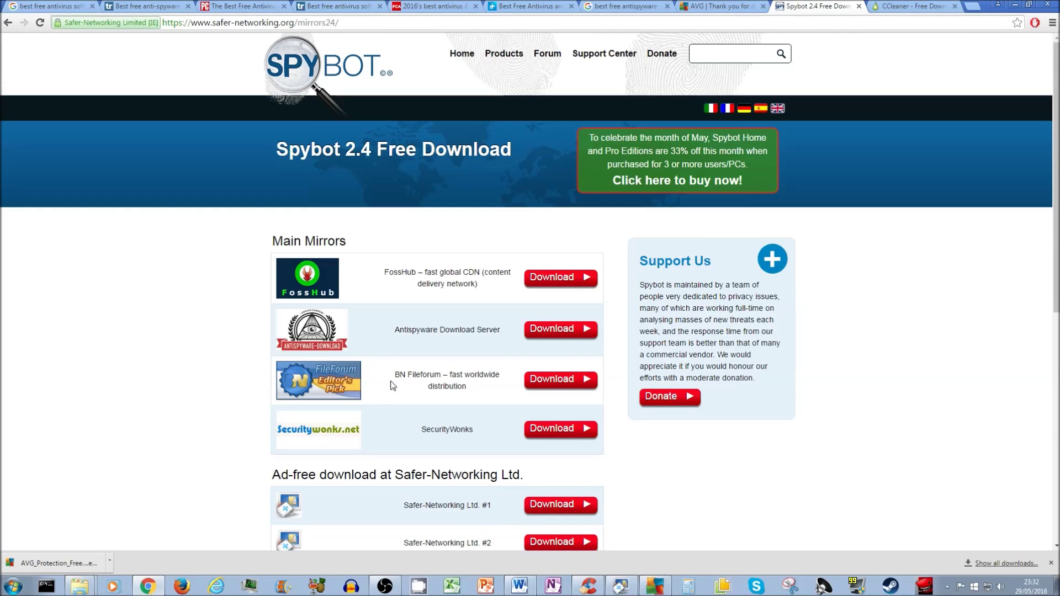
Step: Download spybot-2.4.exe from the Safer-Networking Ltd. #1 mirror and run it
scroll(451, 436, "down", 2)
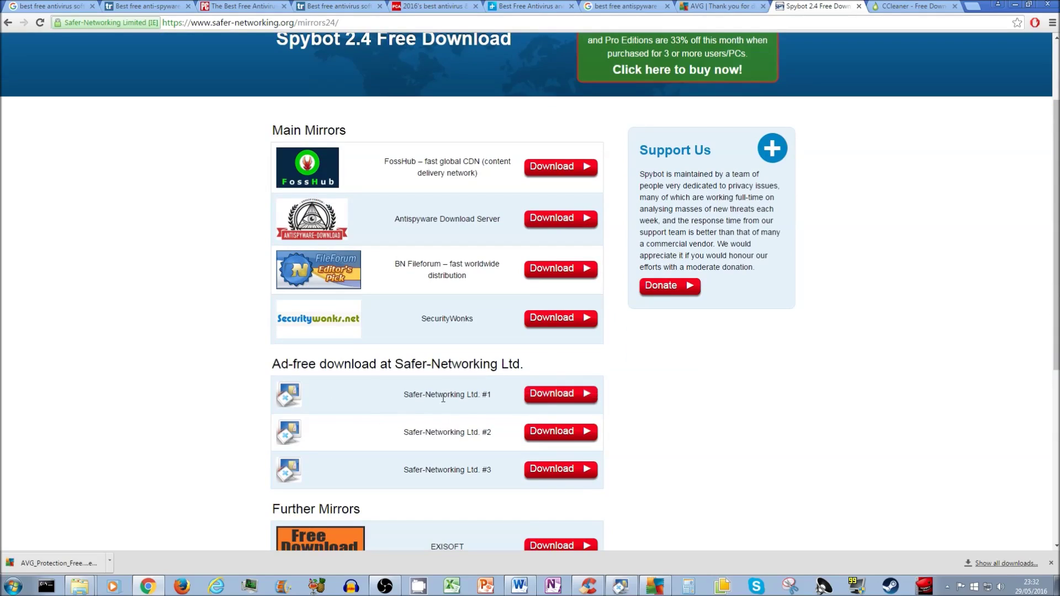
left_click(545, 404)
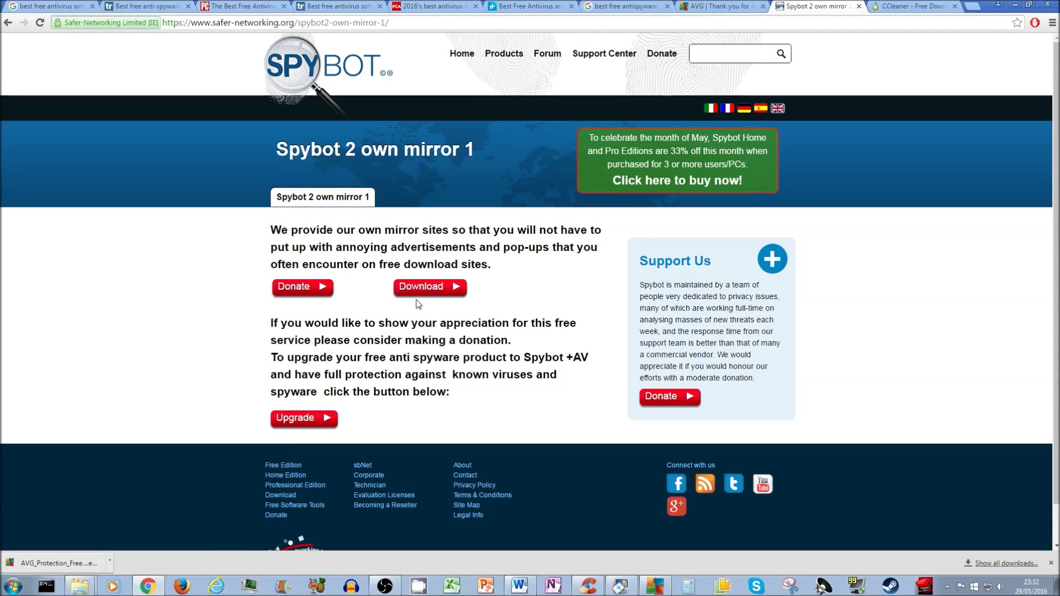
left_click(445, 289)
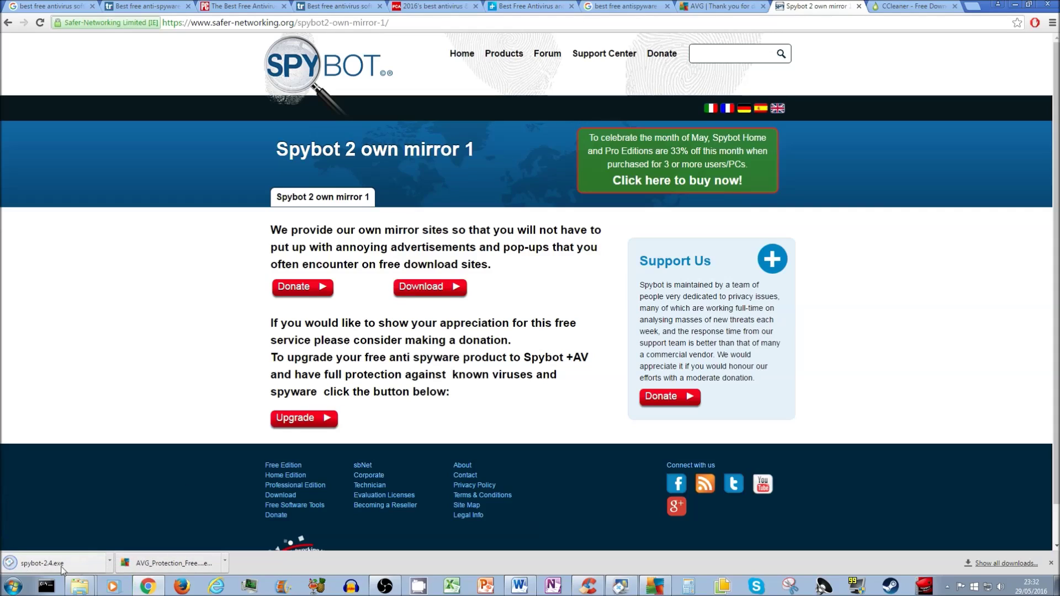
left_click(110, 563)
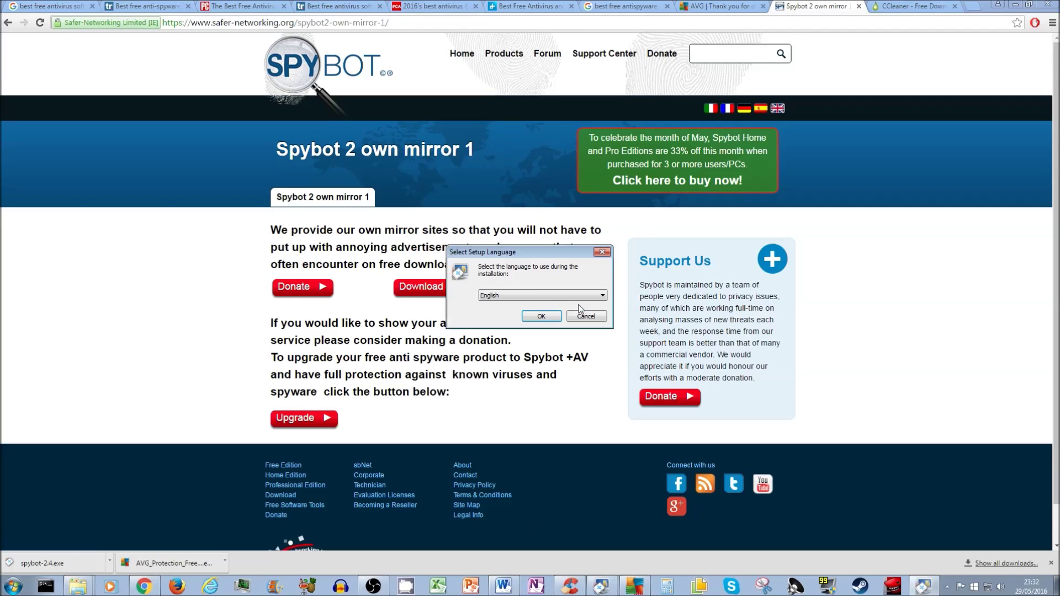
Step: Choose English, keep personal use and hands-off mode, accept the licence, and reach ready-to-install
left_click(542, 317)
left_click(593, 381)
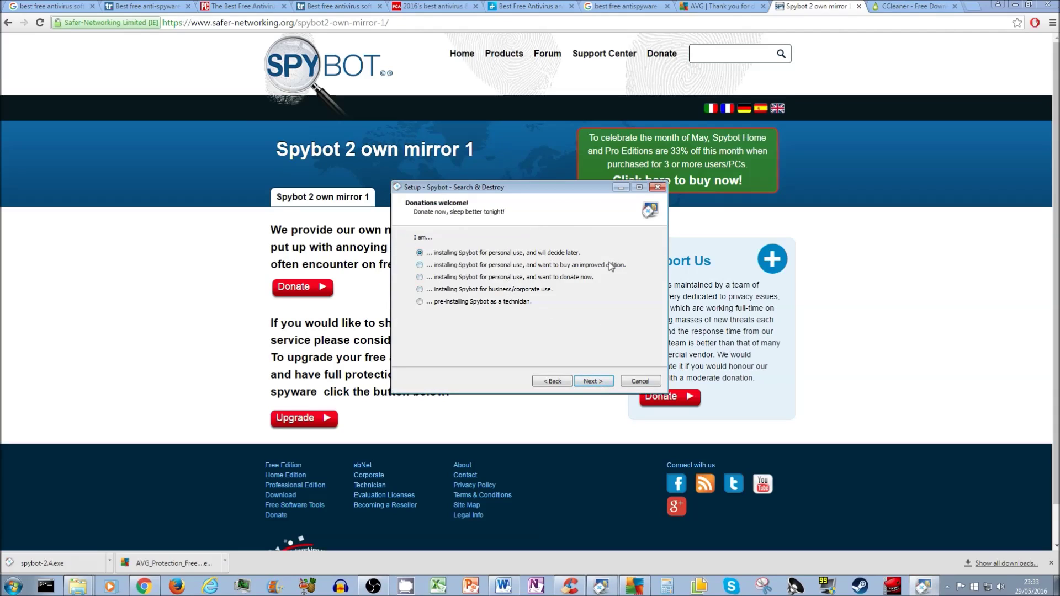
left_click(595, 381)
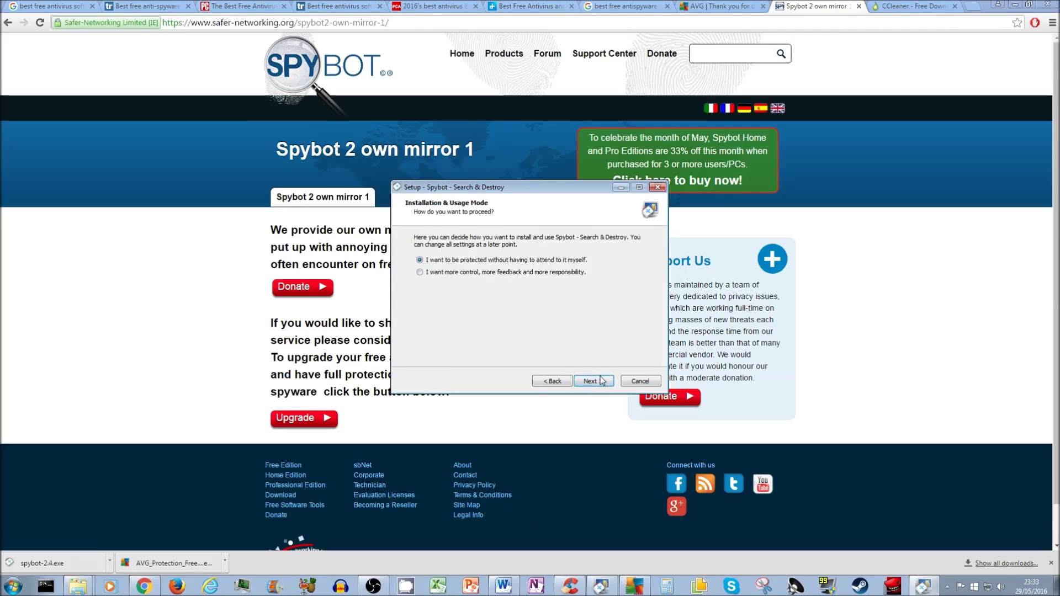
left_click(602, 383)
left_click(460, 348)
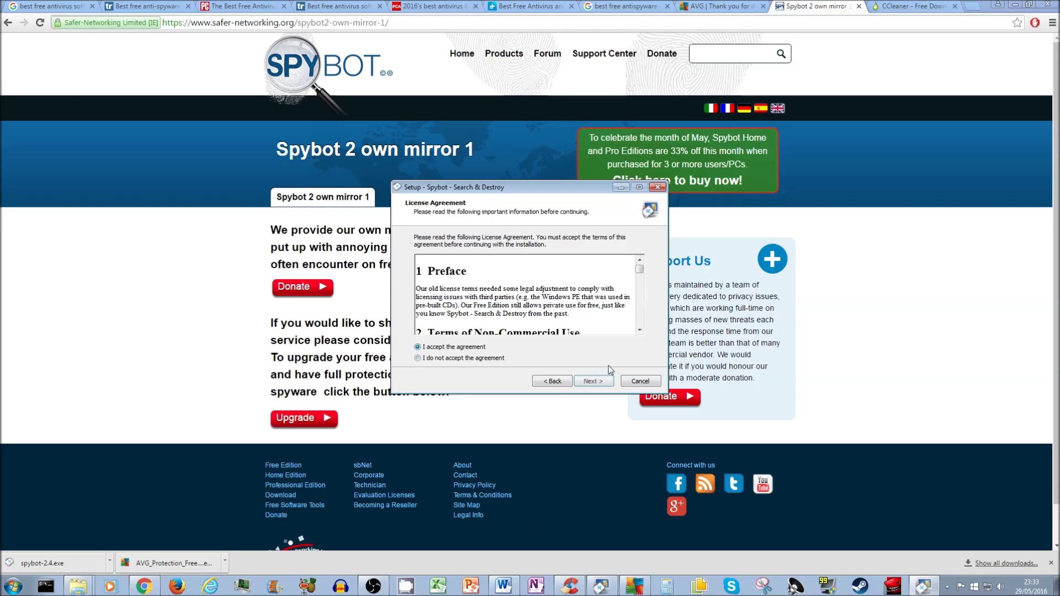
left_click(606, 382)
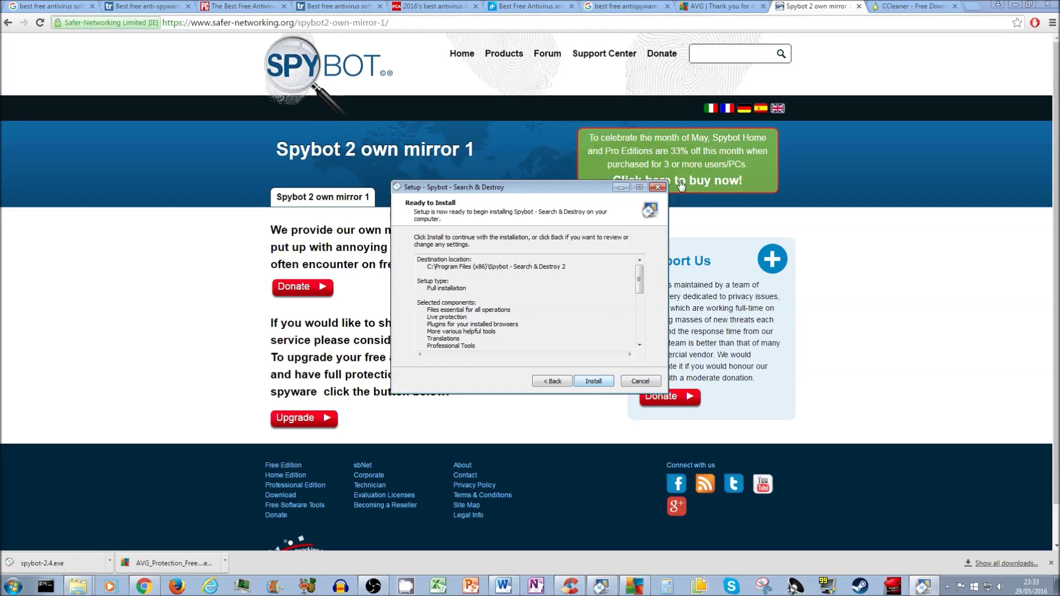
Step: Exit Spybot setup without installing and switch to the CCleaner download page
left_click(657, 188)
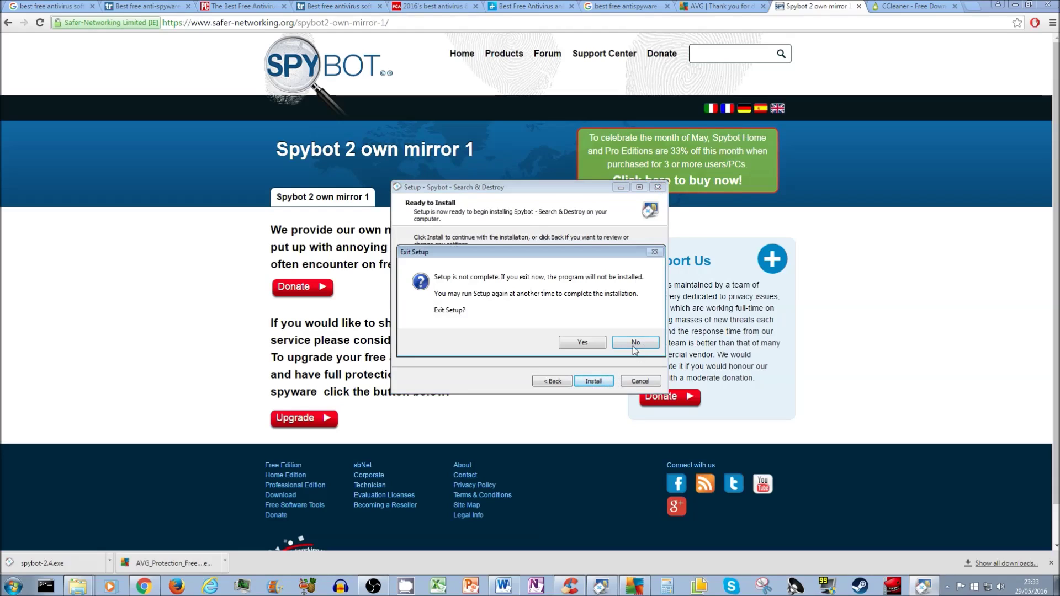
left_click(582, 345)
left_click(908, 6)
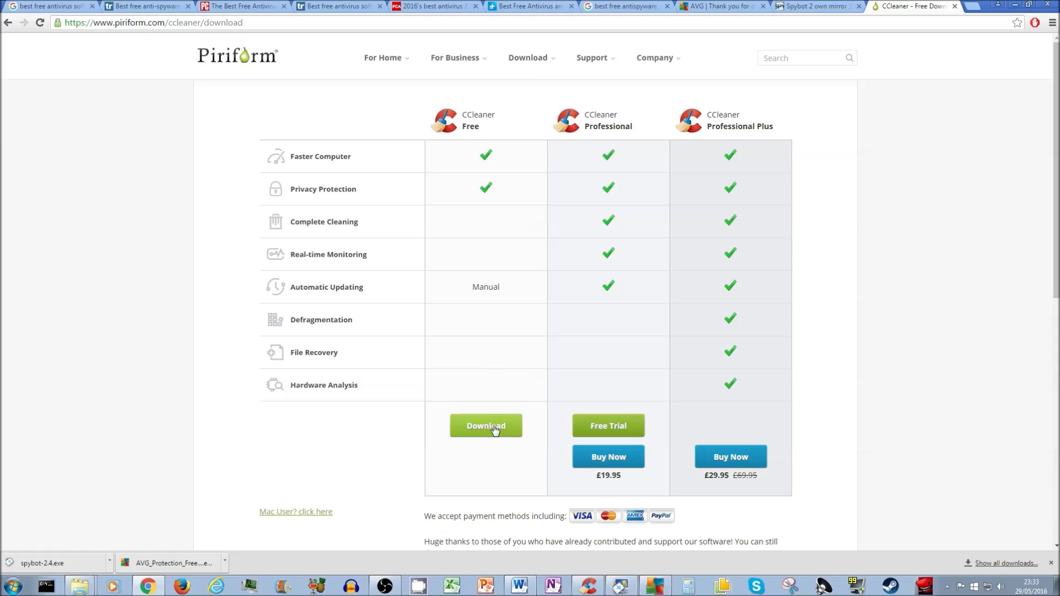
Step: Download ccsetup518.exe using the green Download button under CCleaner Free
left_click(494, 430)
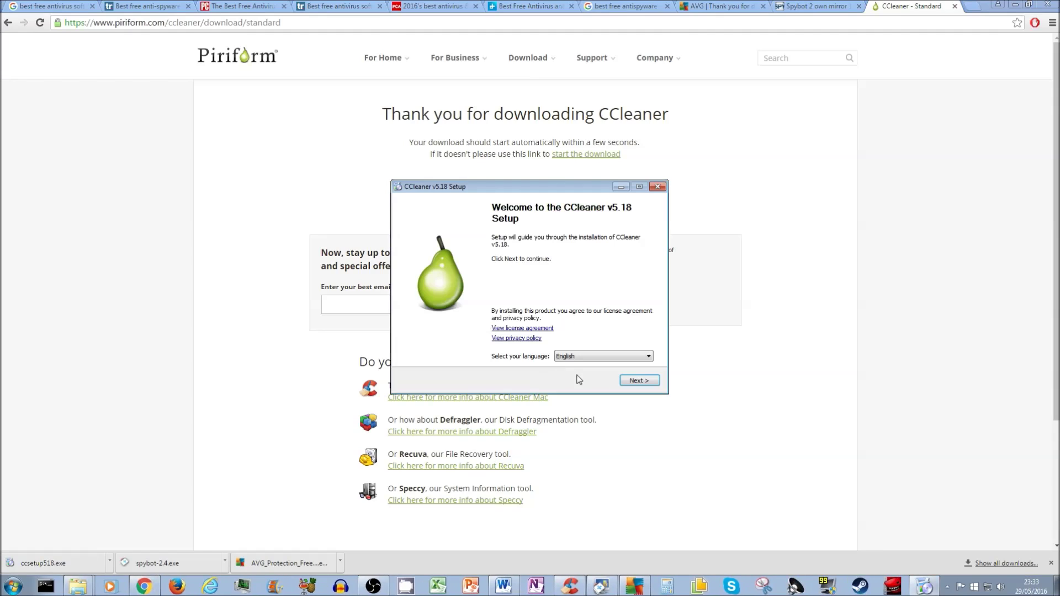
Step: Install CCleaner v5.18 for all users with default options, skip release notes, and finish setup
left_click(635, 381)
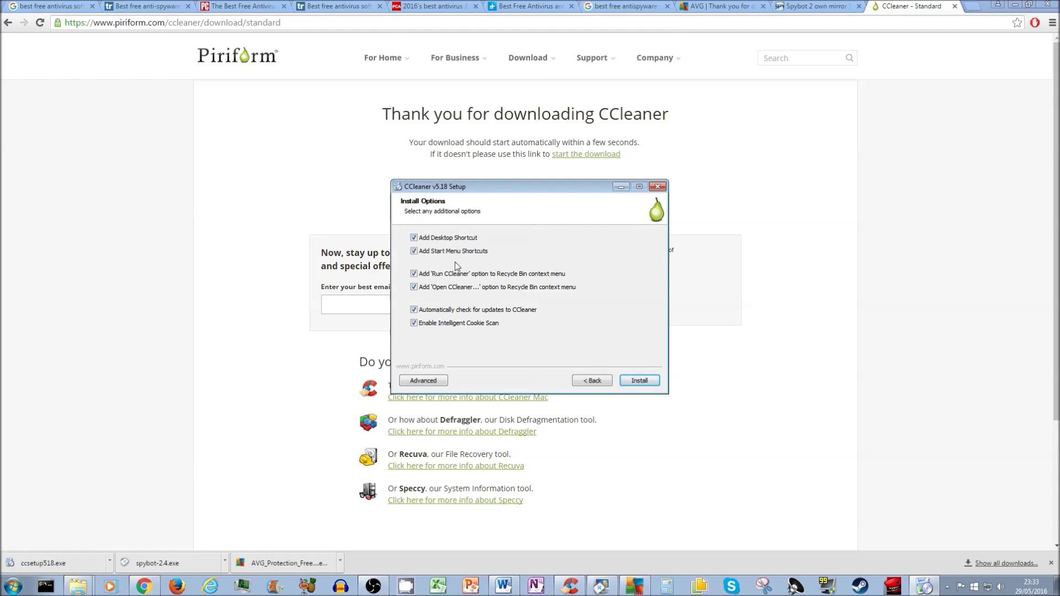
left_click(437, 382)
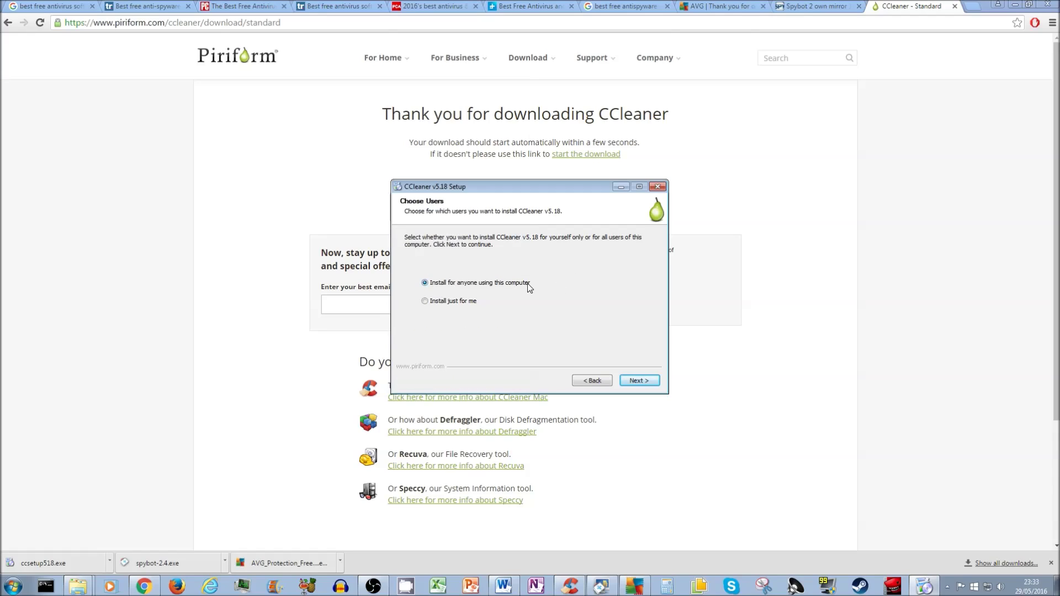
left_click(639, 381)
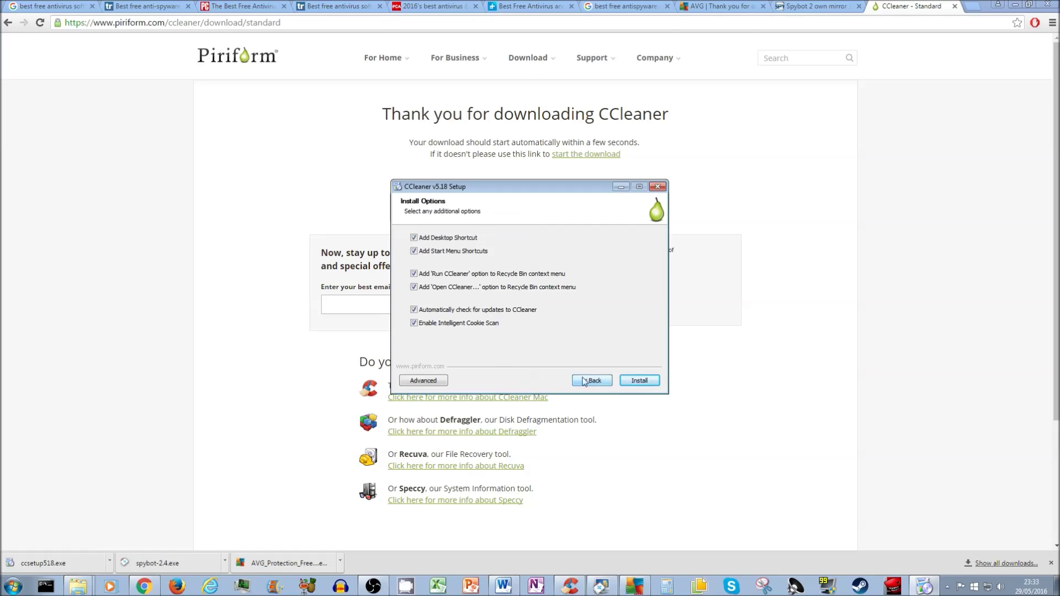
left_click(643, 382)
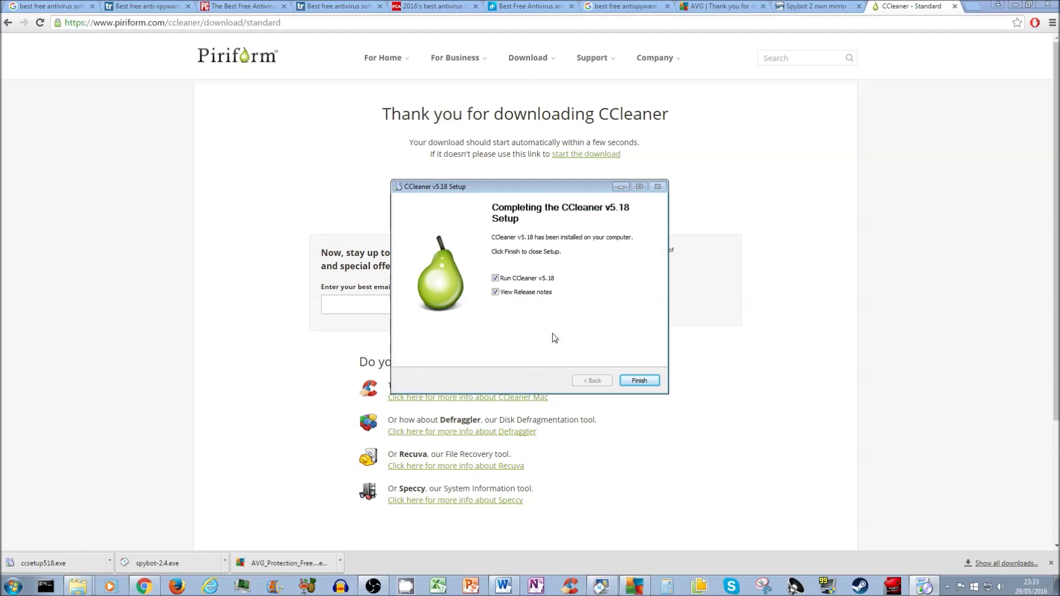
left_click(517, 292)
left_click(639, 381)
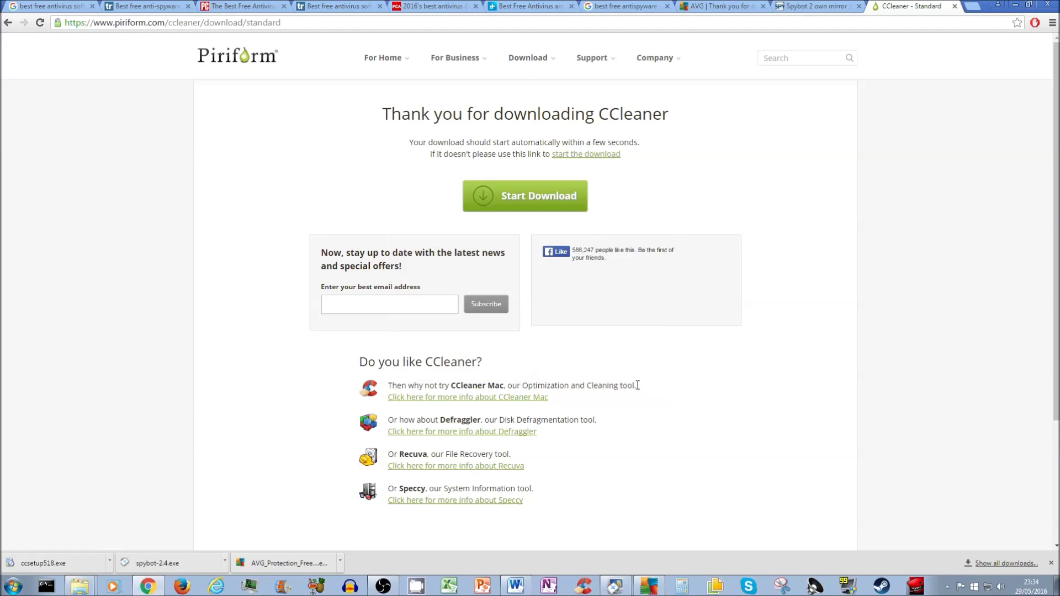
Step: Move CCleaner to the top-right and minimise the Downloads folder window
left_click_drag(413, 123, 380, 116)
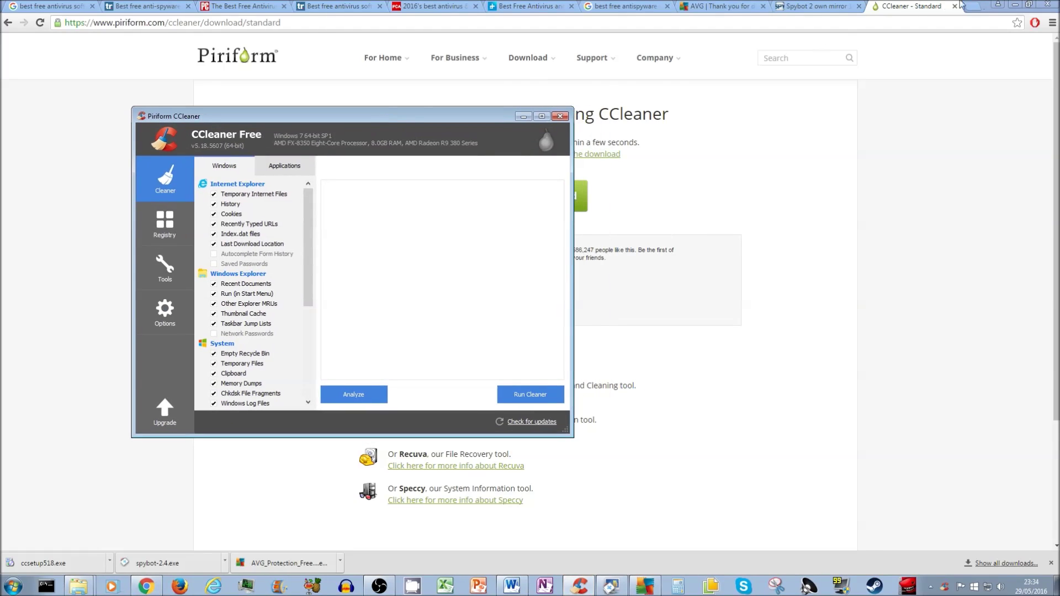
left_click(1015, 5)
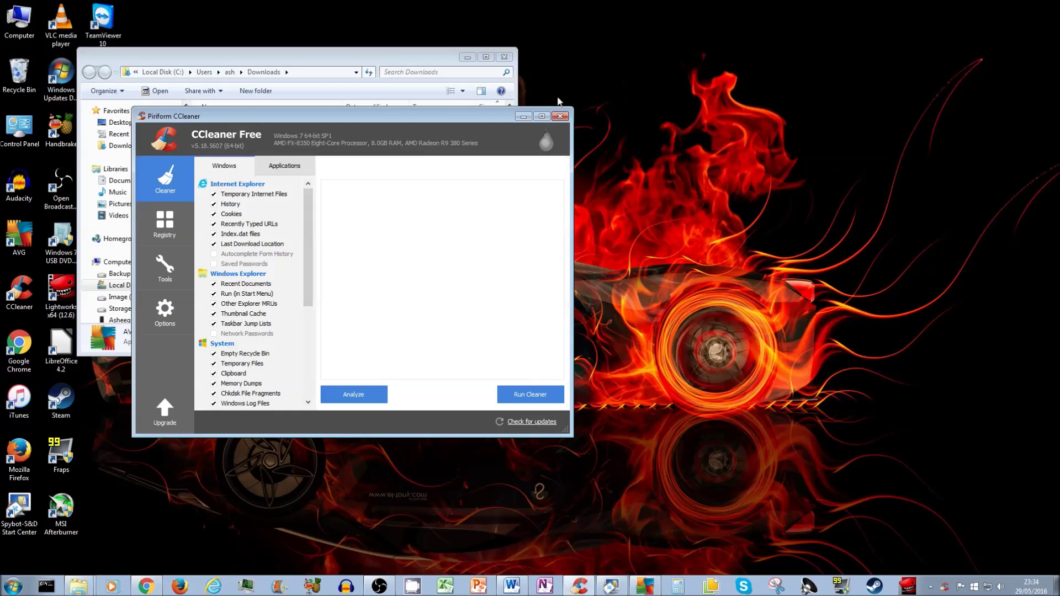
left_click_drag(422, 123, 866, 25)
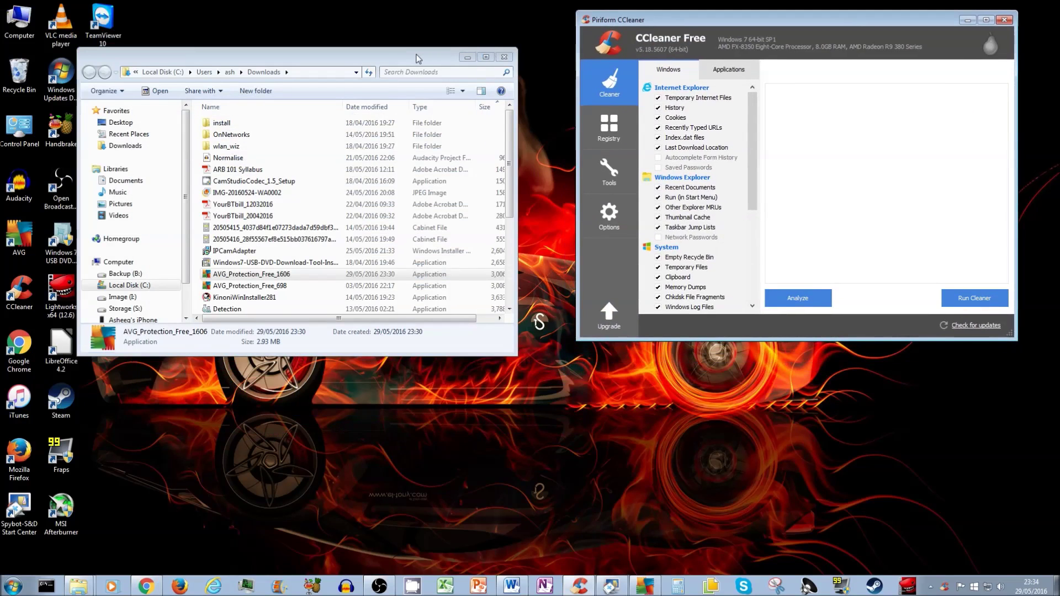
left_click_drag(418, 60, 380, 23)
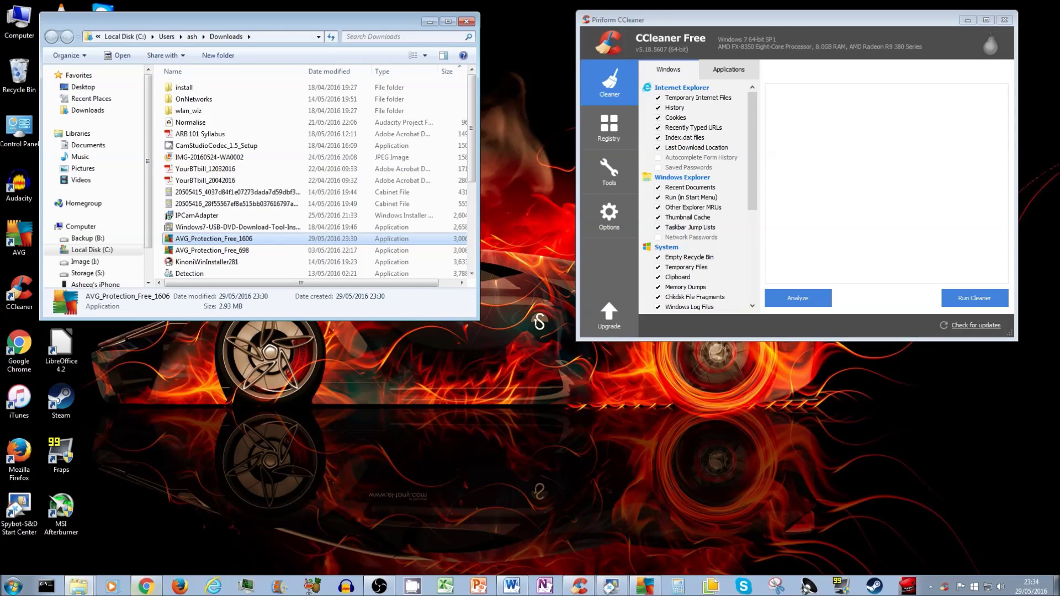
left_click(142, 587)
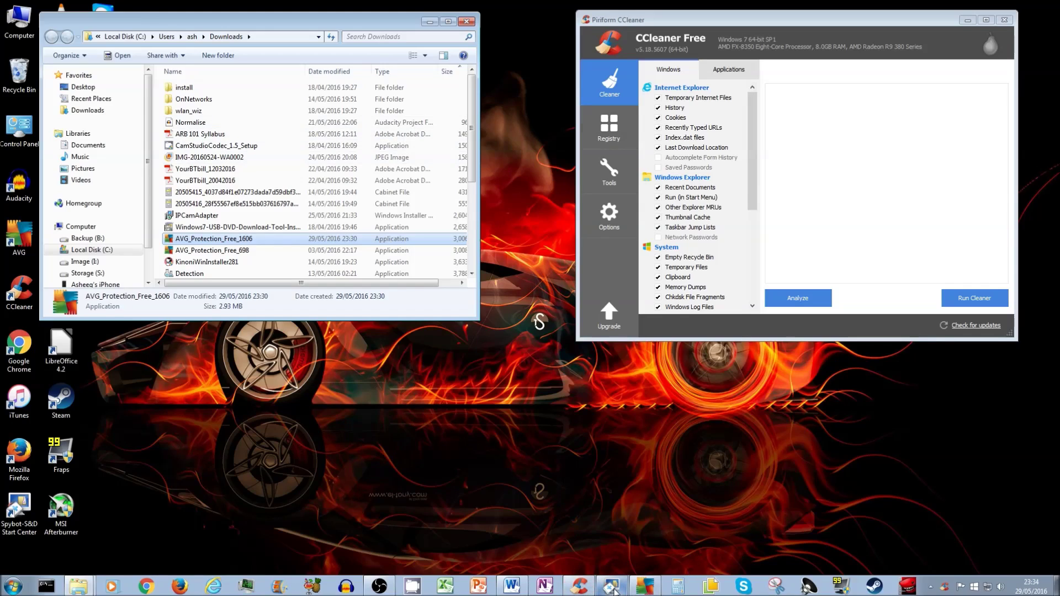
left_click(429, 22)
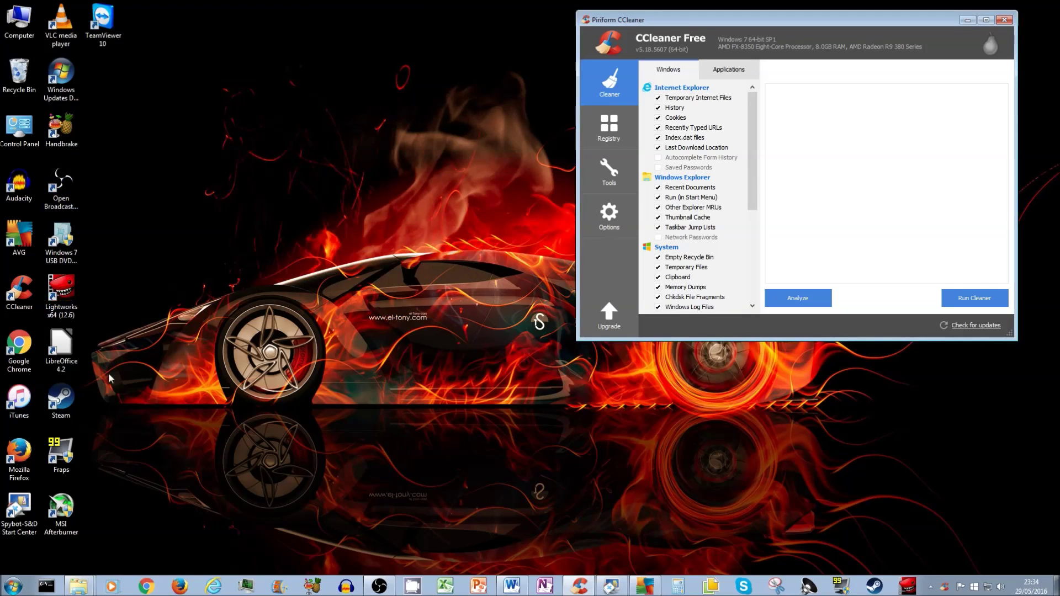
Step: Launch and close the Spybot Start Center, then bring up its run-as-administrator option
left_click(23, 511)
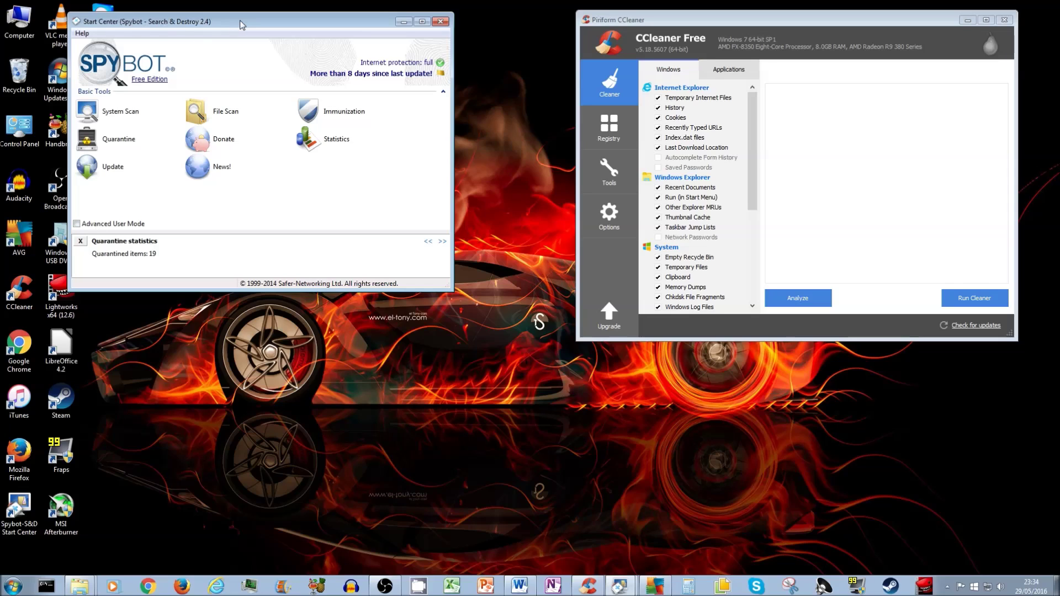
left_click(441, 21)
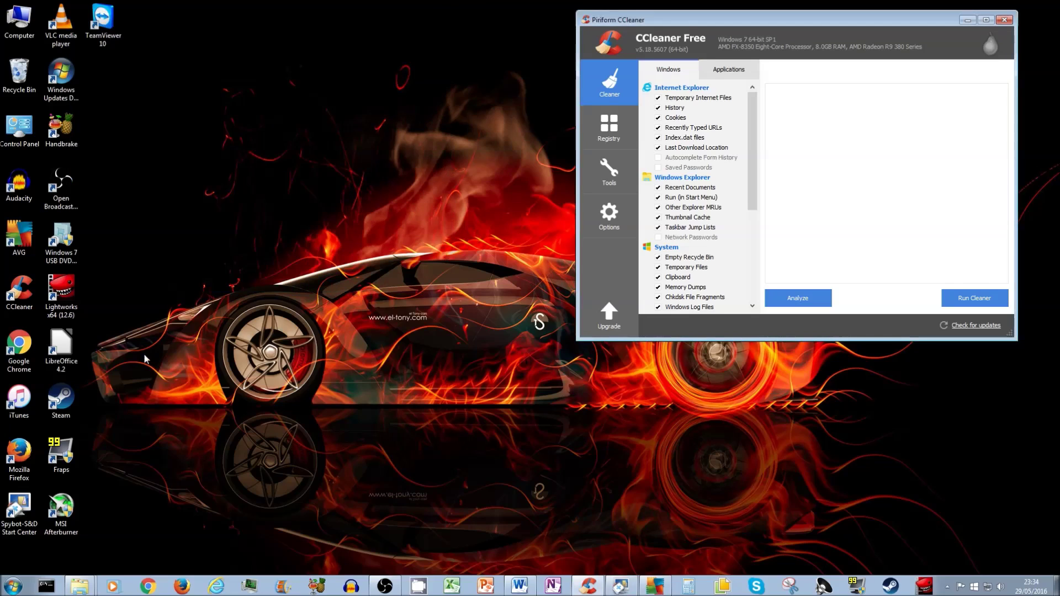
right_click(35, 504)
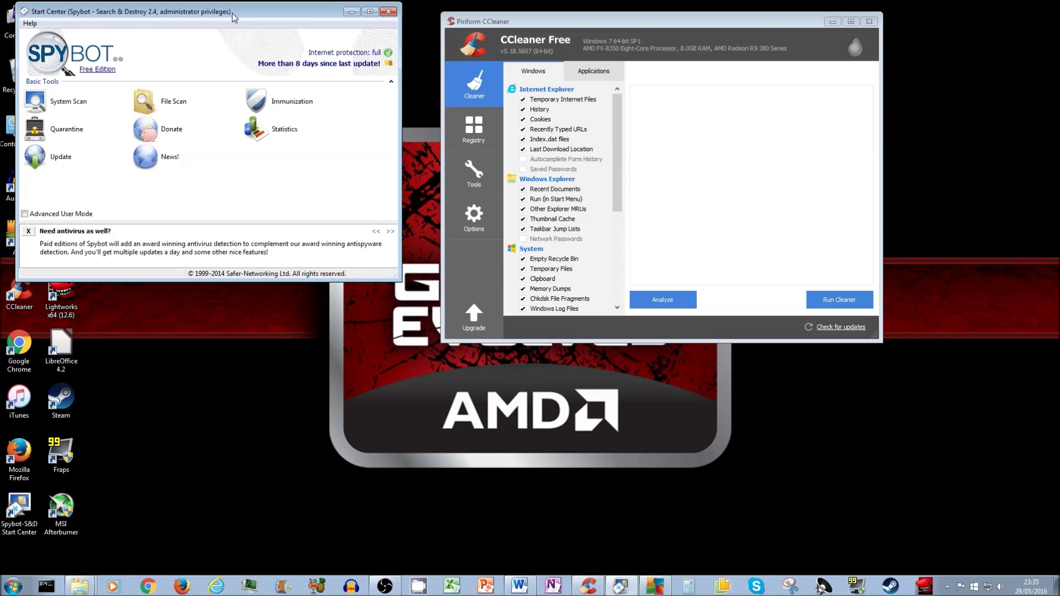
Step: Download Spybot's latest signature updates from Basic Tools, now dated today 23:35
left_click(58, 157)
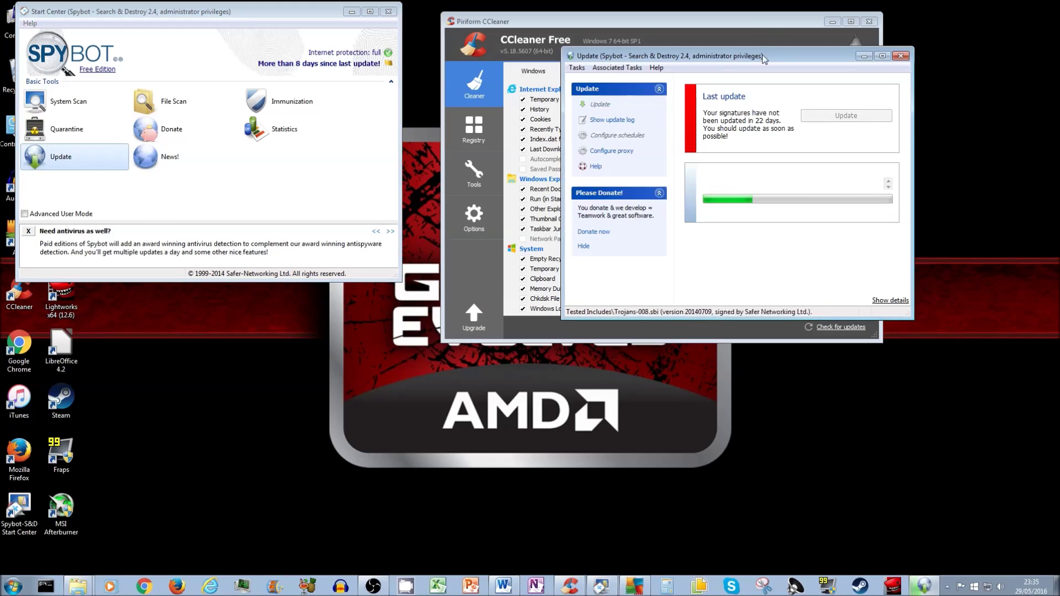
left_click_drag(734, 12, 305, 73)
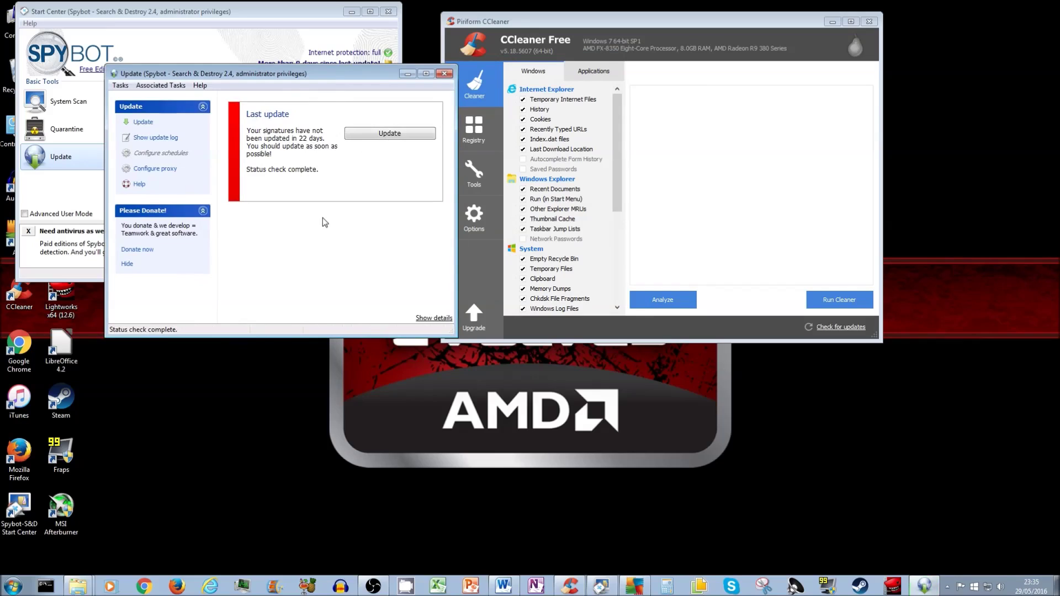
left_click(385, 138)
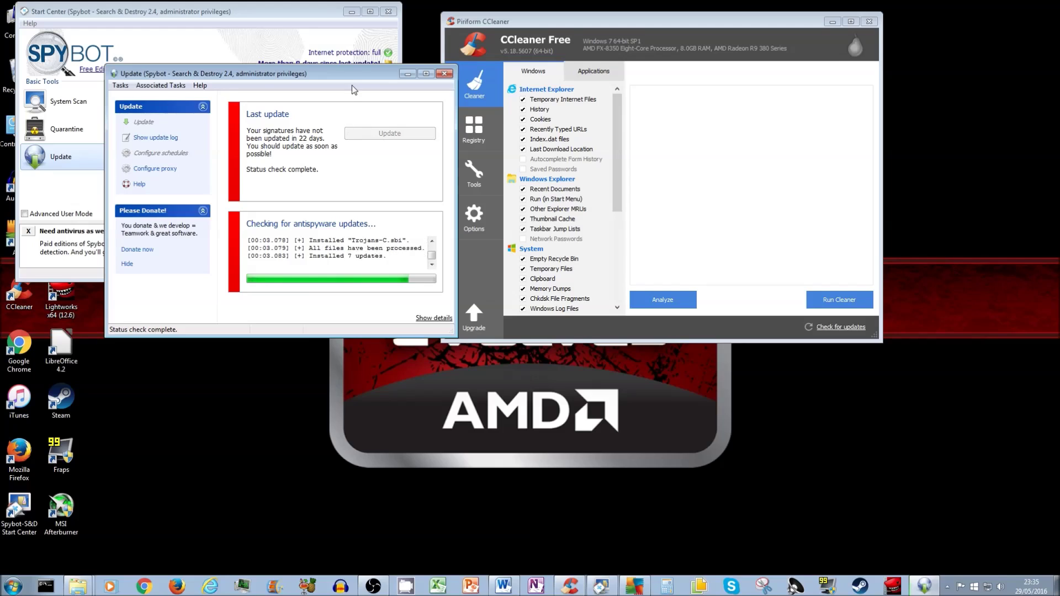
left_click_drag(348, 73, 290, 70)
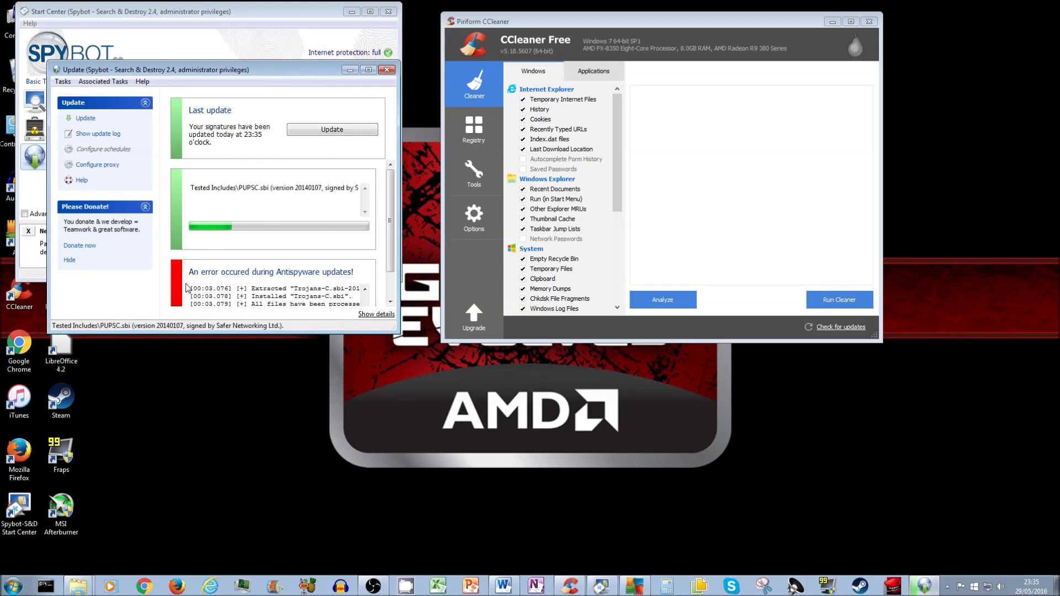
left_click_drag(305, 68, 311, 32)
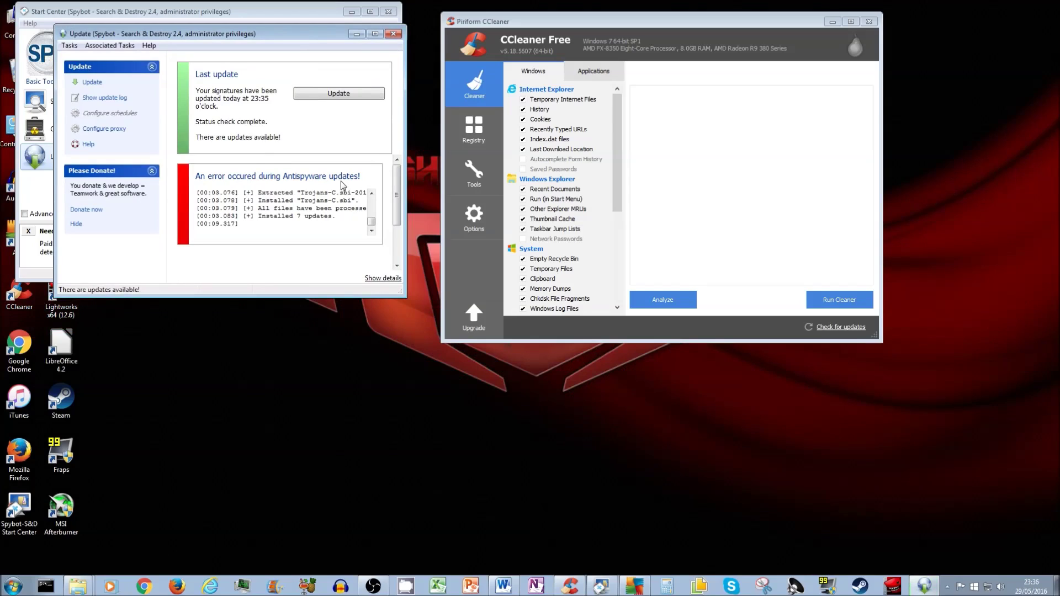
Step: Install the remaining Spybot antispyware updates and close the Update window
left_click(335, 92)
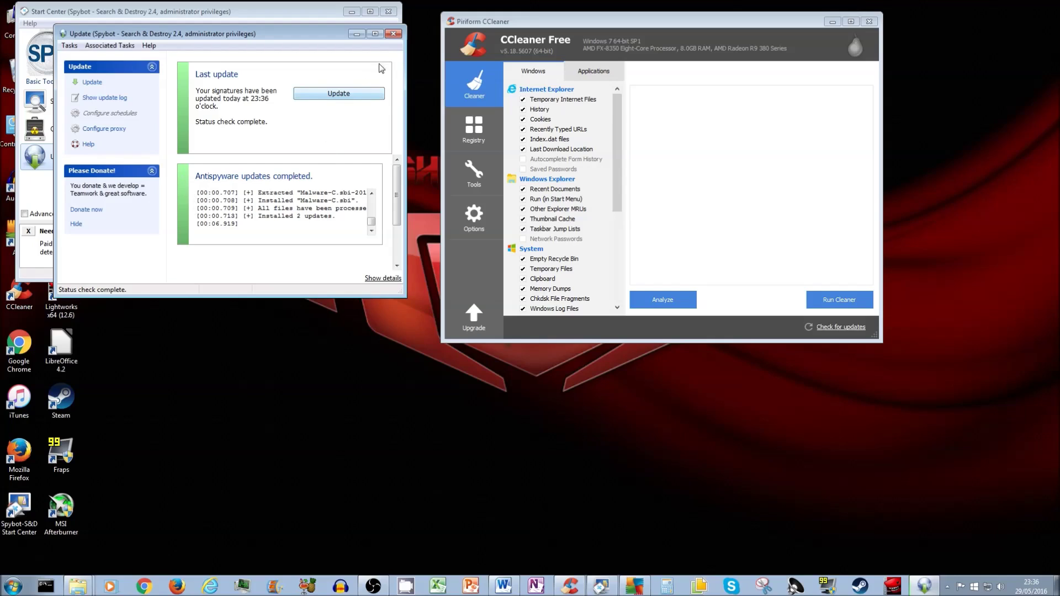
left_click(394, 36)
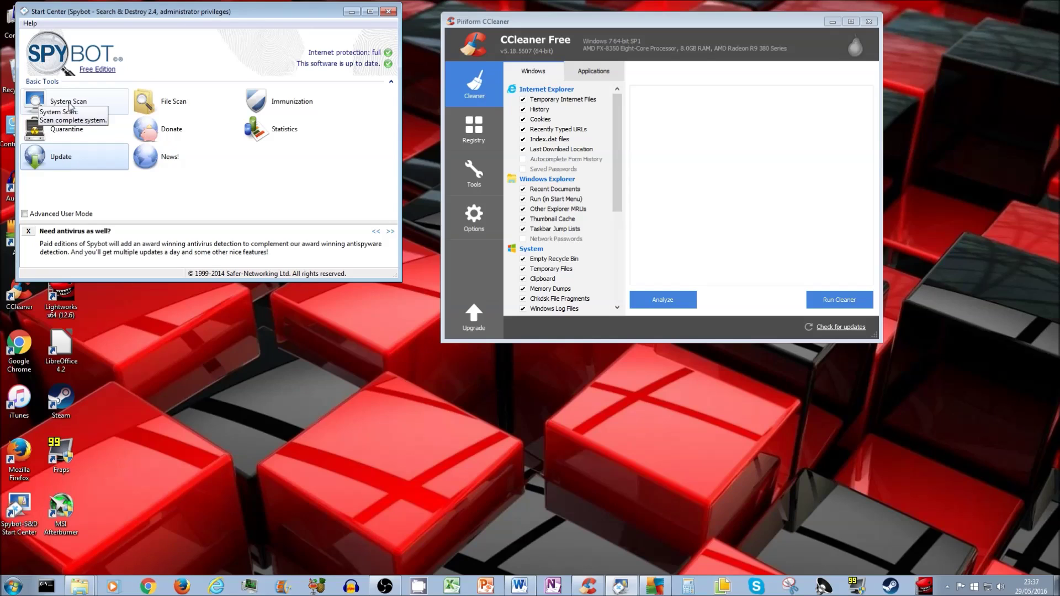
Step: Clean up the 410 temporary files in System Scan and start a full Spybot scan
left_click(70, 105)
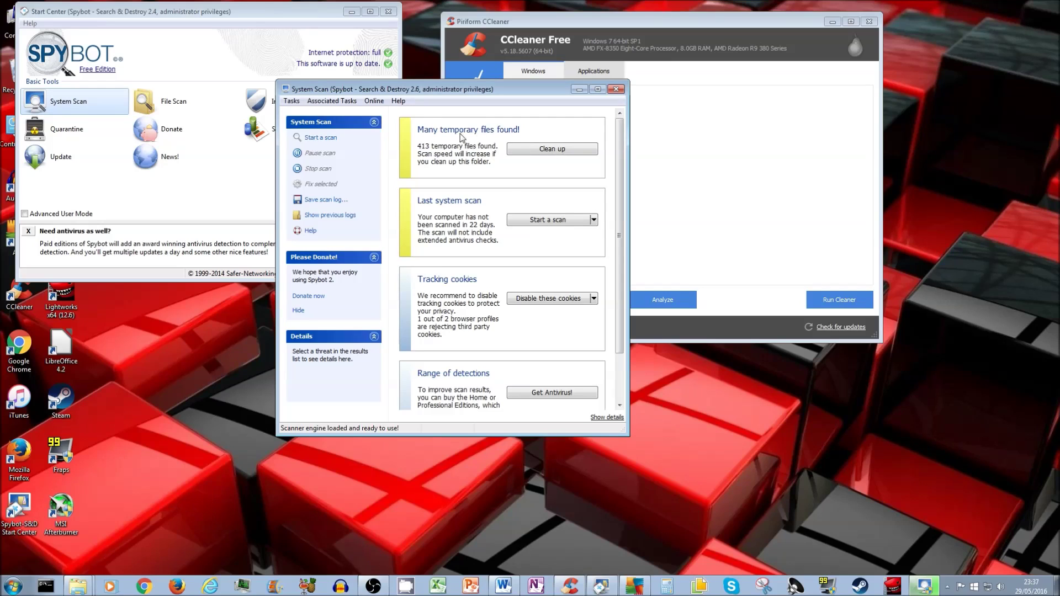
left_click(583, 153)
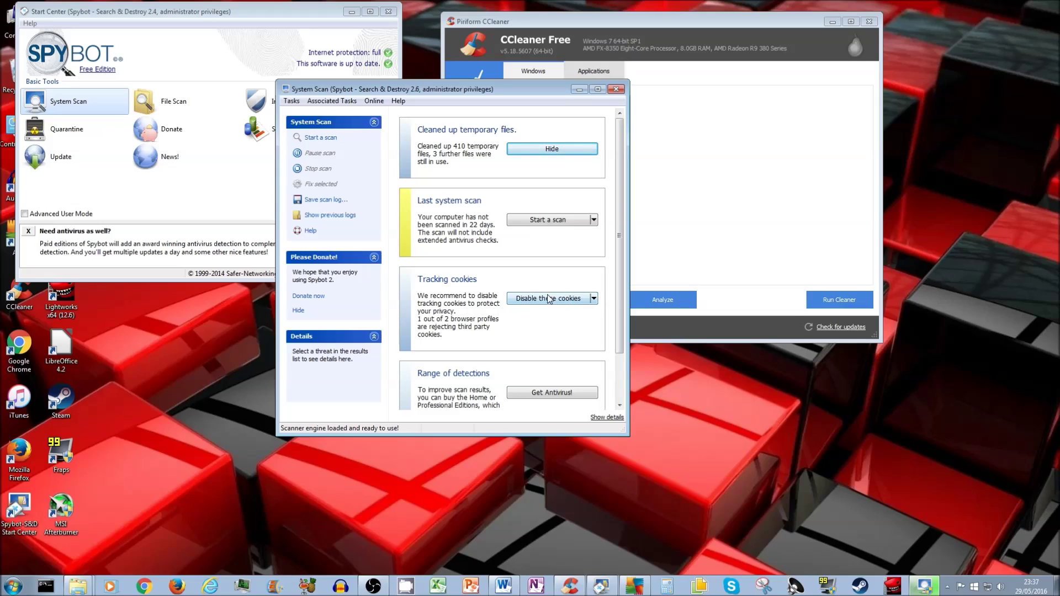
left_click(532, 221)
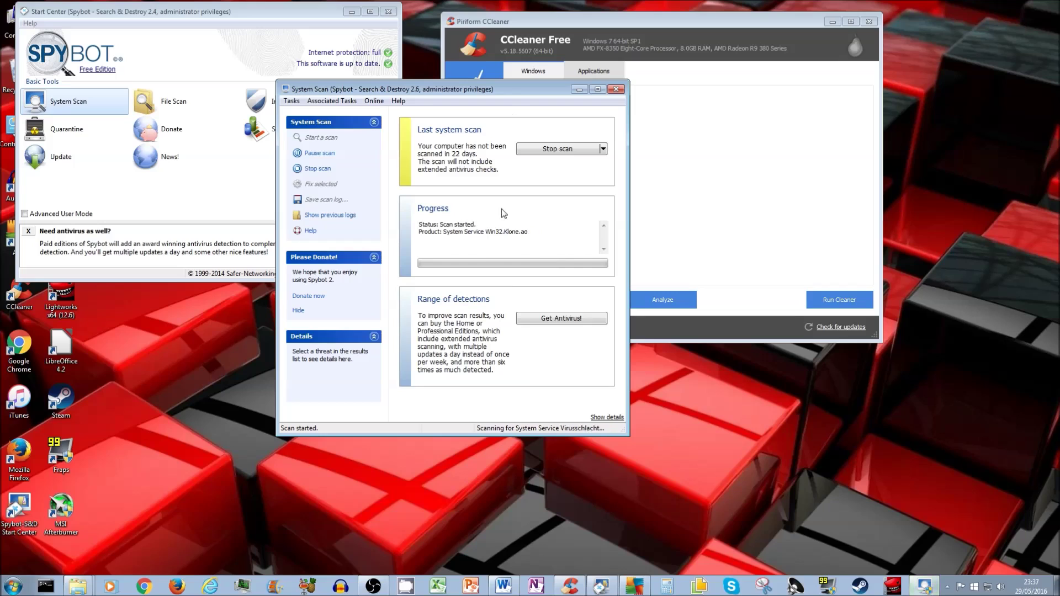
left_click_drag(509, 91, 282, 76)
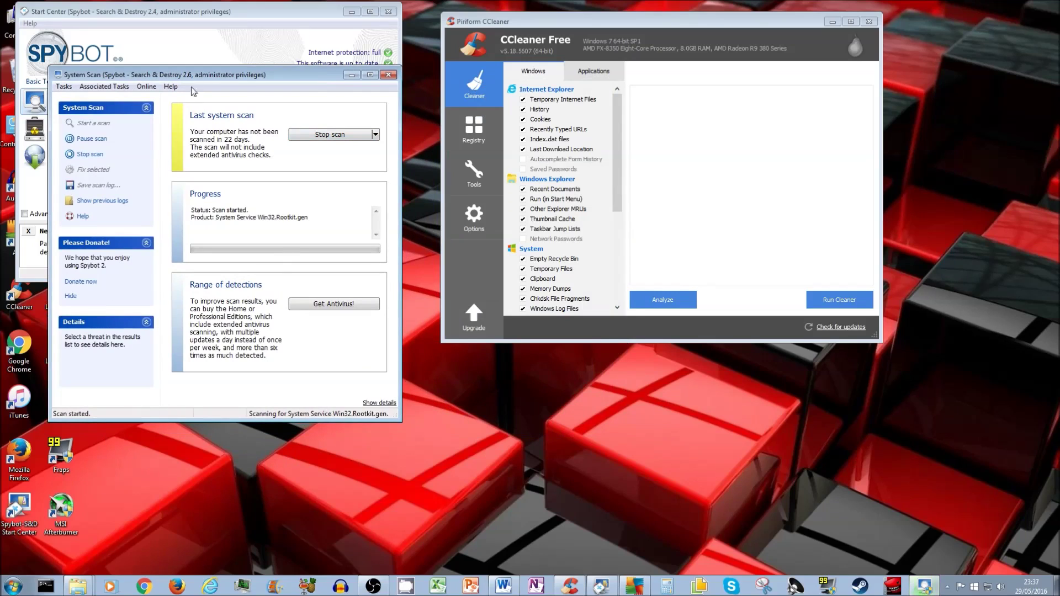
left_click_drag(201, 78, 313, 78)
Step: Launch AVG from its desktop shortcut and start a Whole Computer Scan
left_click_drag(160, 14, 207, 25)
double_click(18, 237)
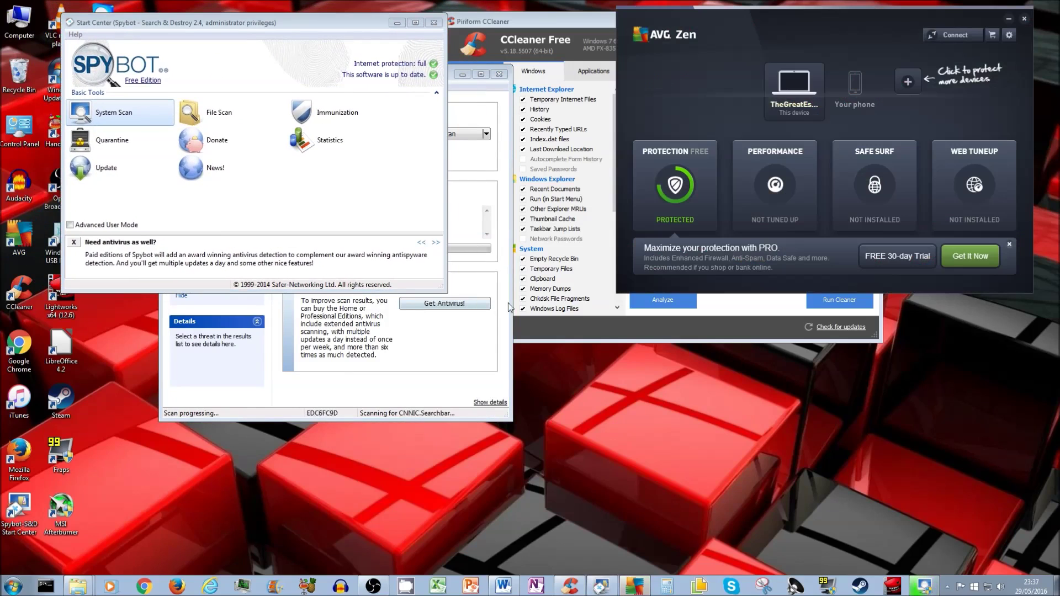
left_click_drag(770, 52, 387, 62)
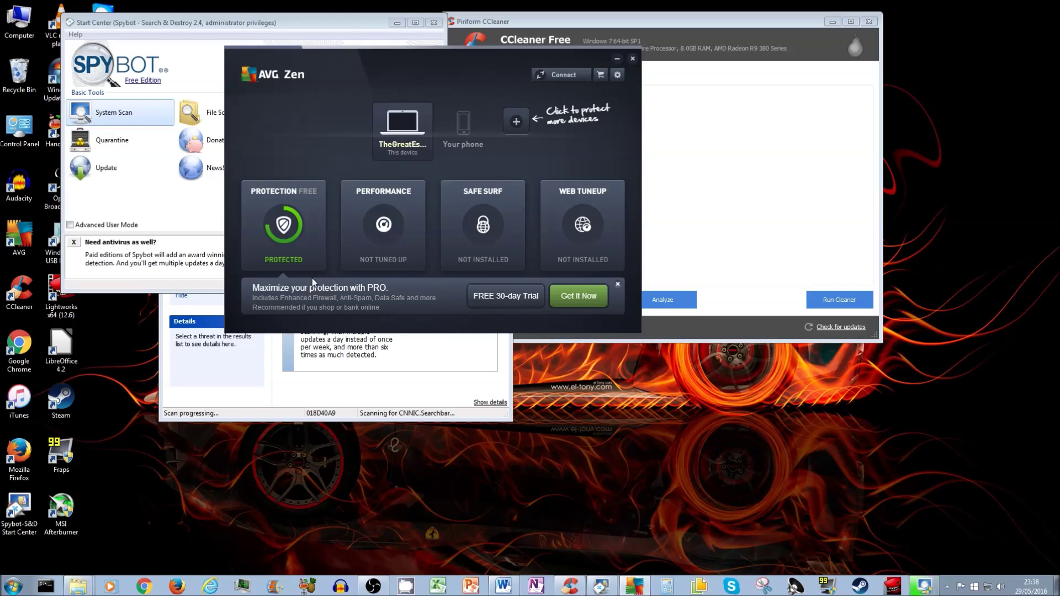
left_click_drag(361, 79, 479, 78)
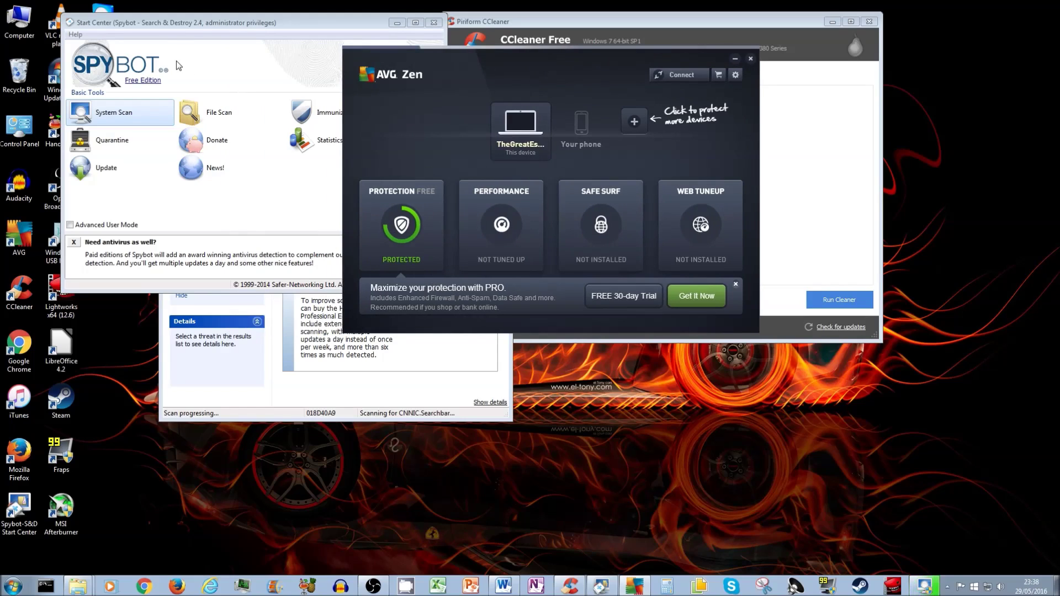
left_click_drag(449, 66, 574, 83)
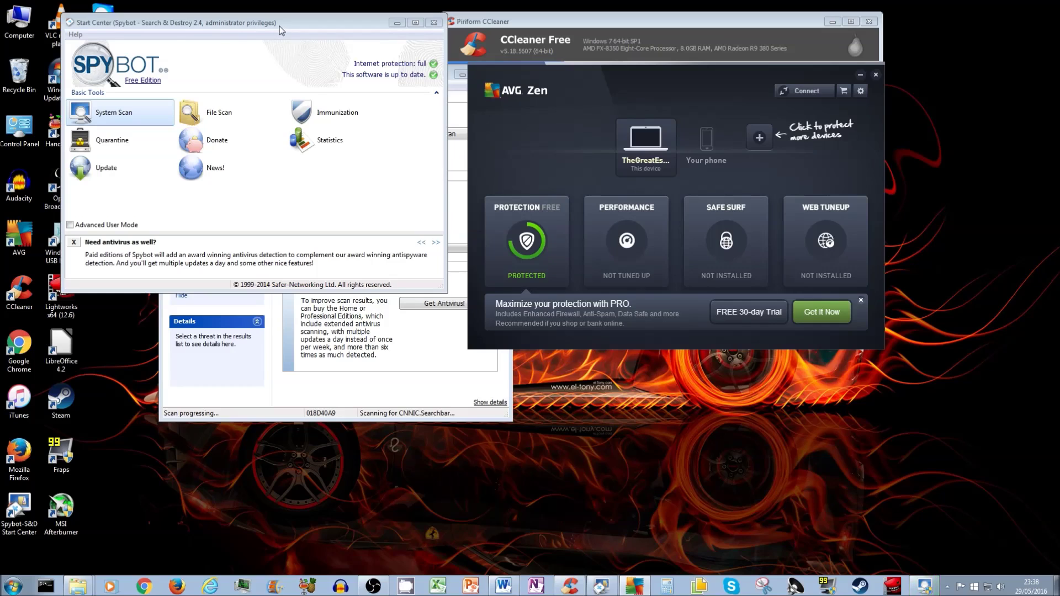
left_click_drag(588, 70, 355, 74)
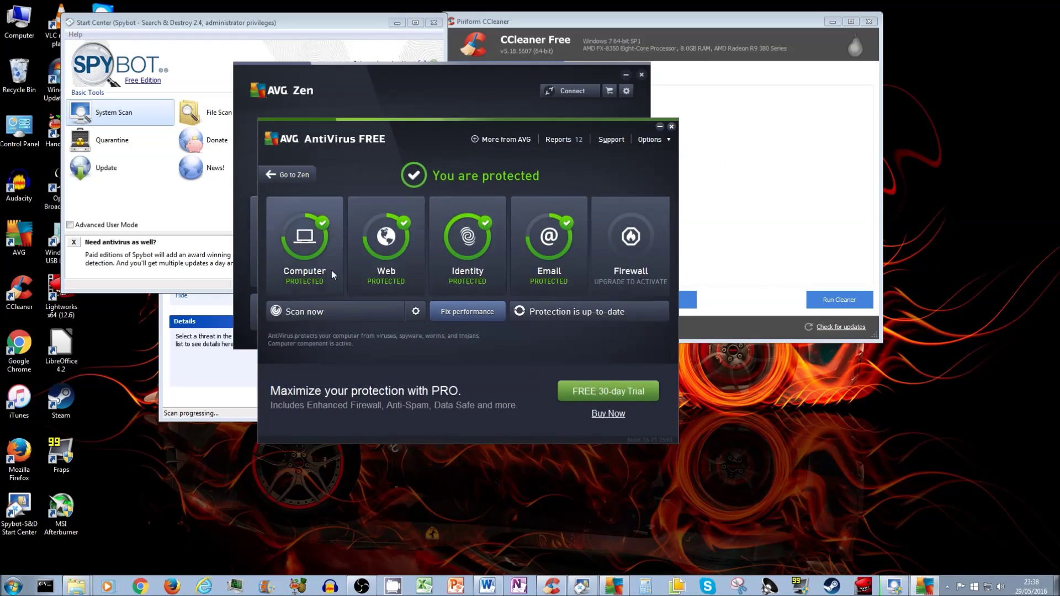
left_click(320, 316)
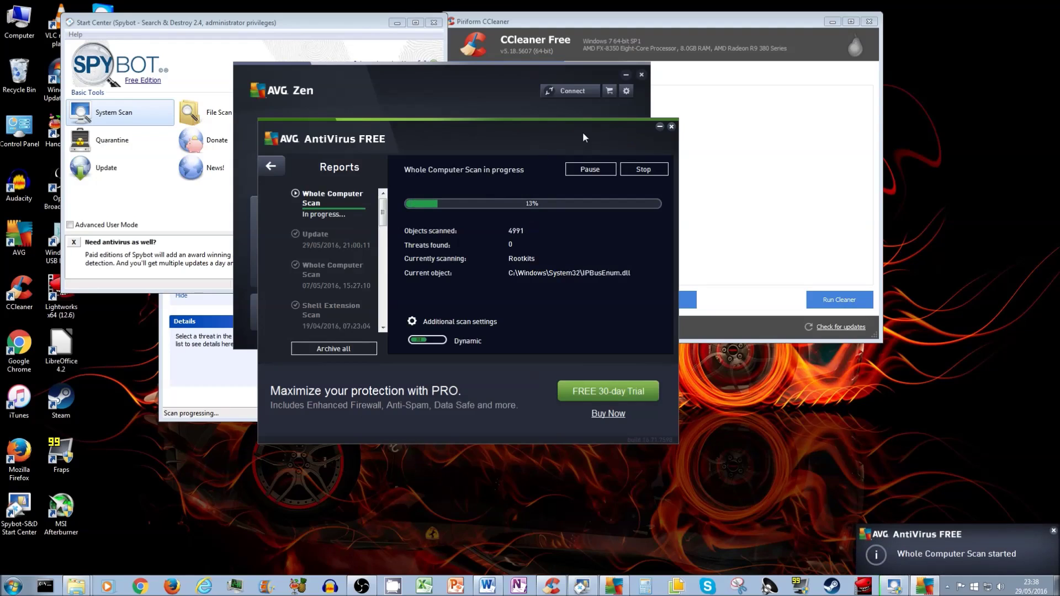
left_click_drag(402, 139, 288, 141)
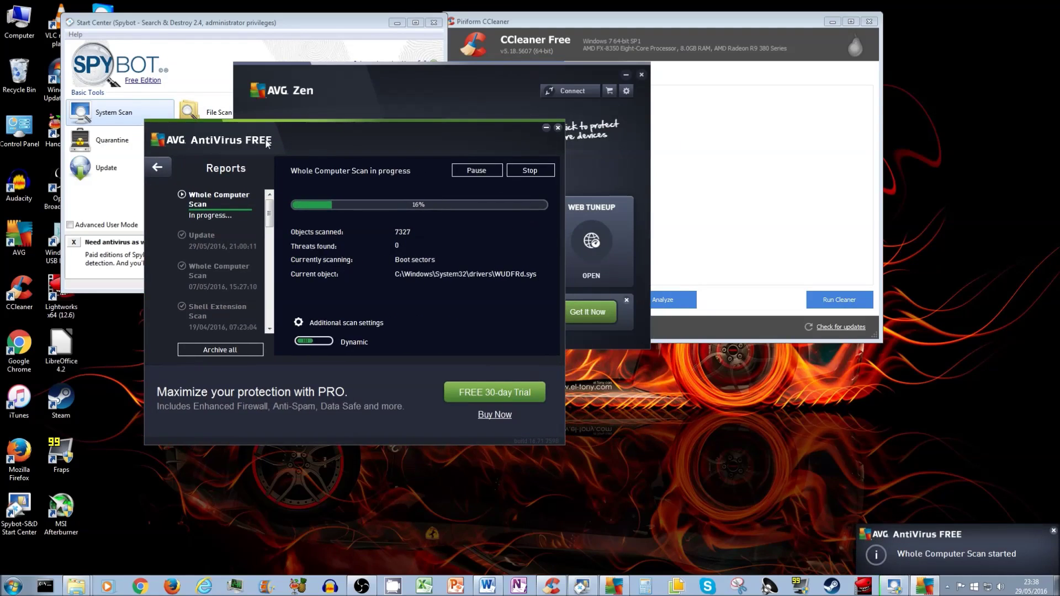
left_click_drag(683, 25, 523, 68)
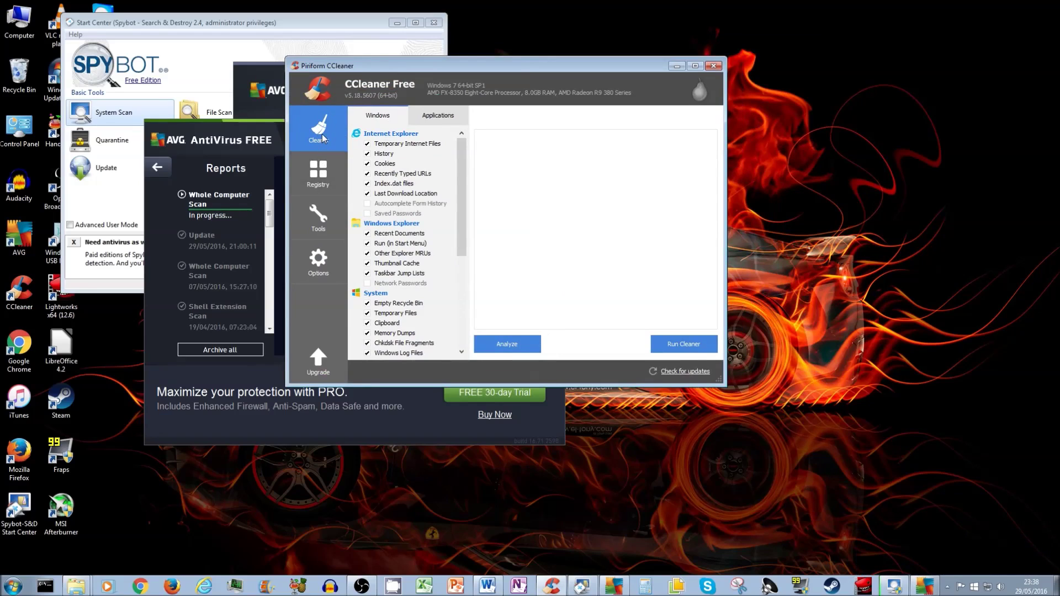
Step: Run CCleaner on the checked items, removing 6,786 MB, and maximise to view results
left_click(328, 186)
left_click(326, 133)
left_click(680, 345)
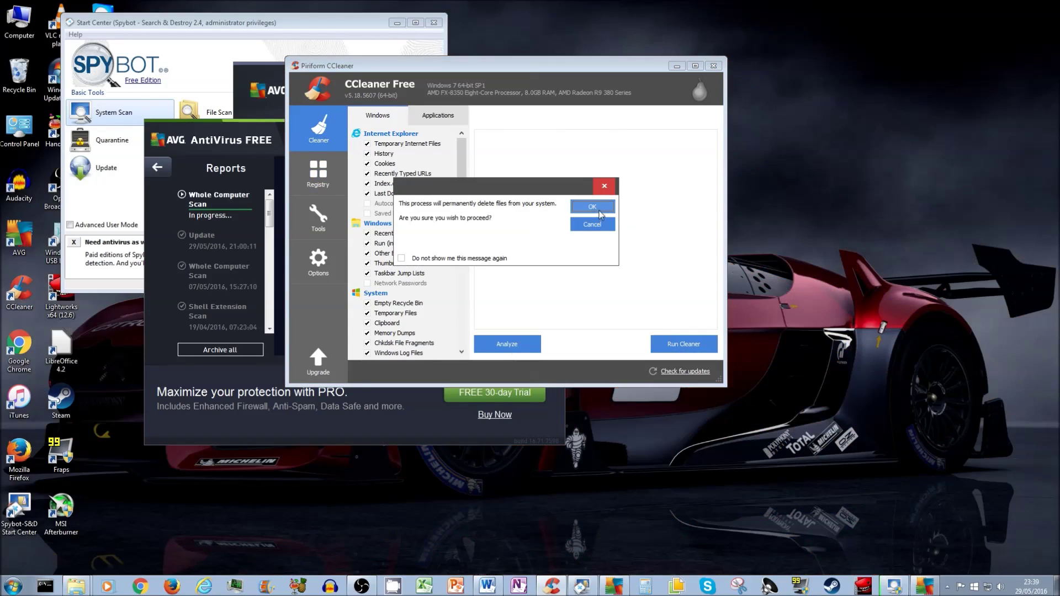
left_click(600, 208)
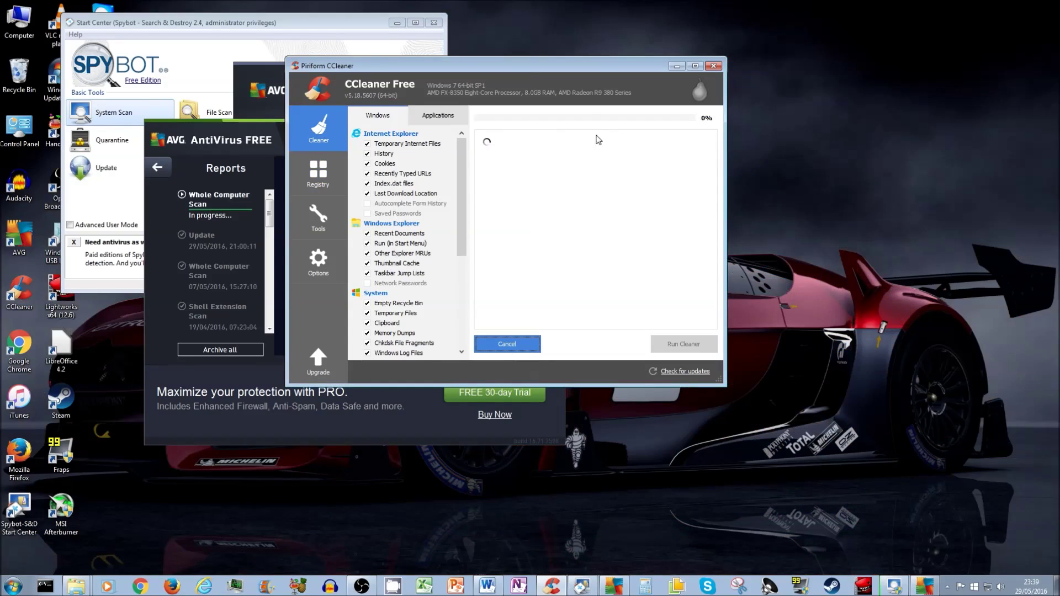
left_click_drag(565, 64, 507, 56)
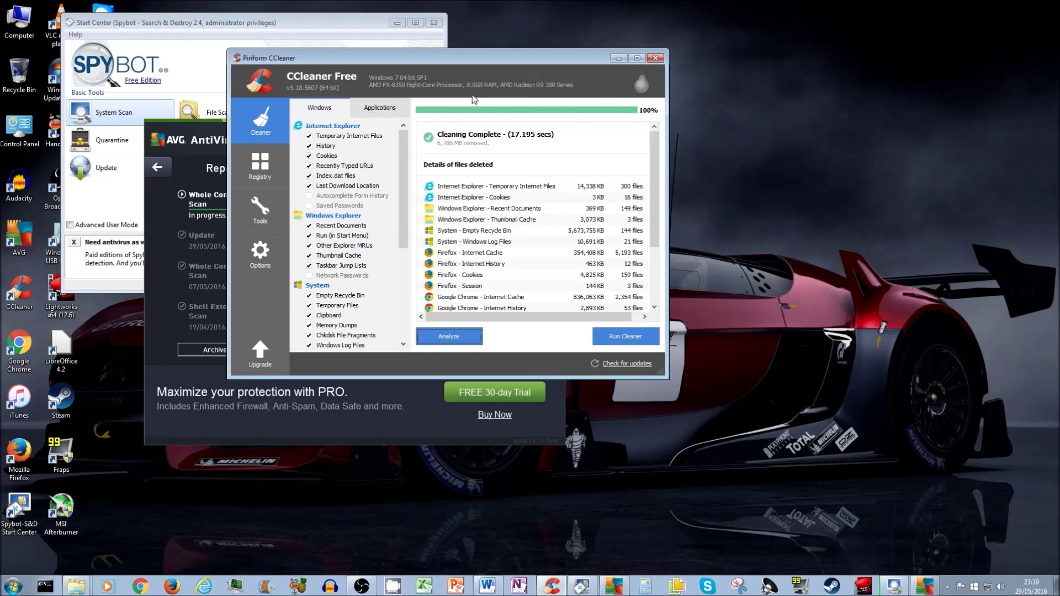
left_click(637, 58)
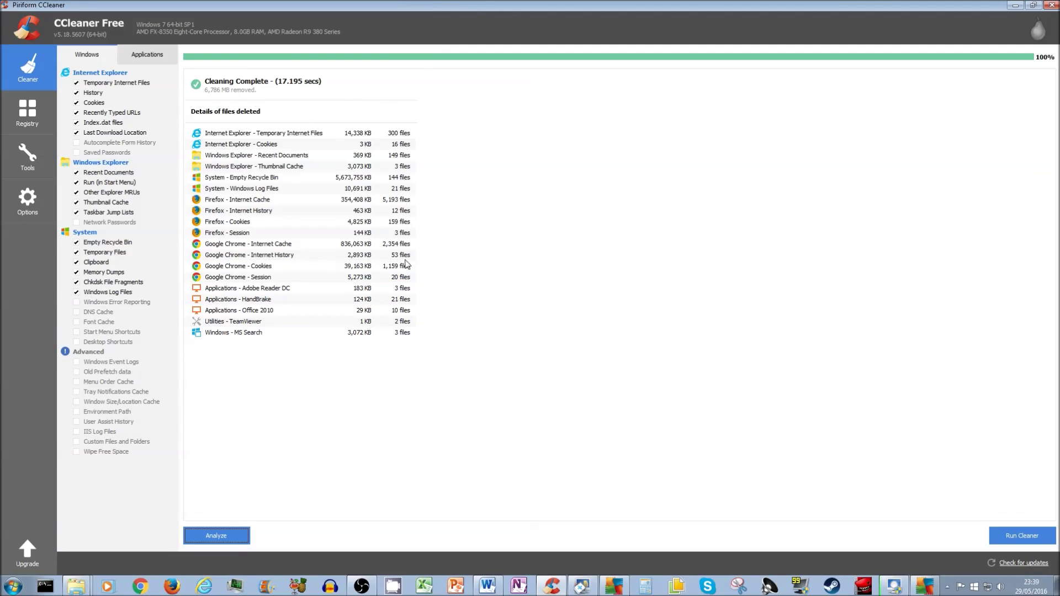
Step: Run a second cleaning pass, cancel a third, and switch to the Registry cleaner
left_click(1006, 540)
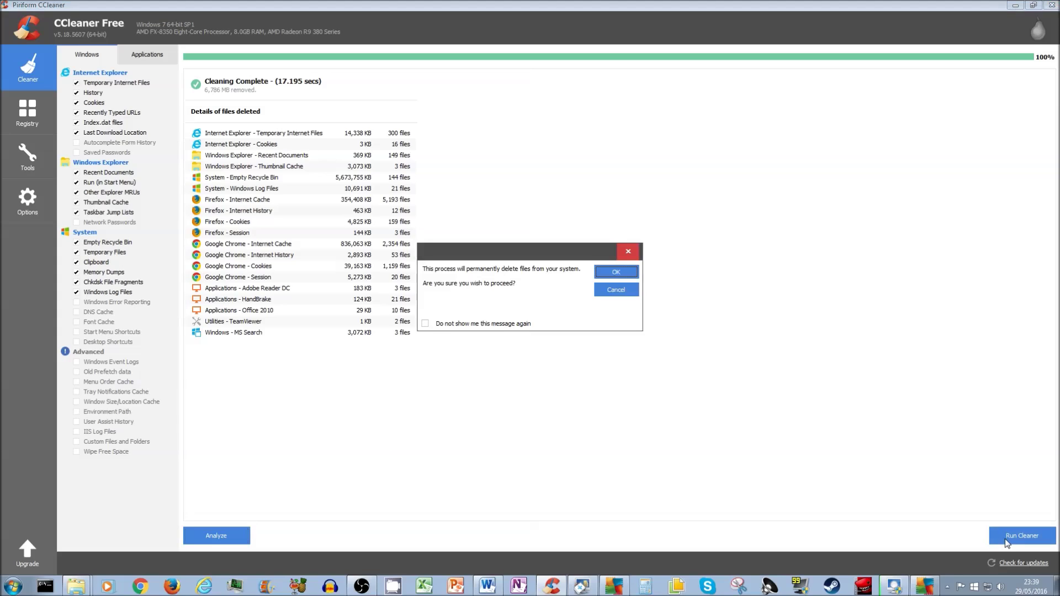
left_click(616, 272)
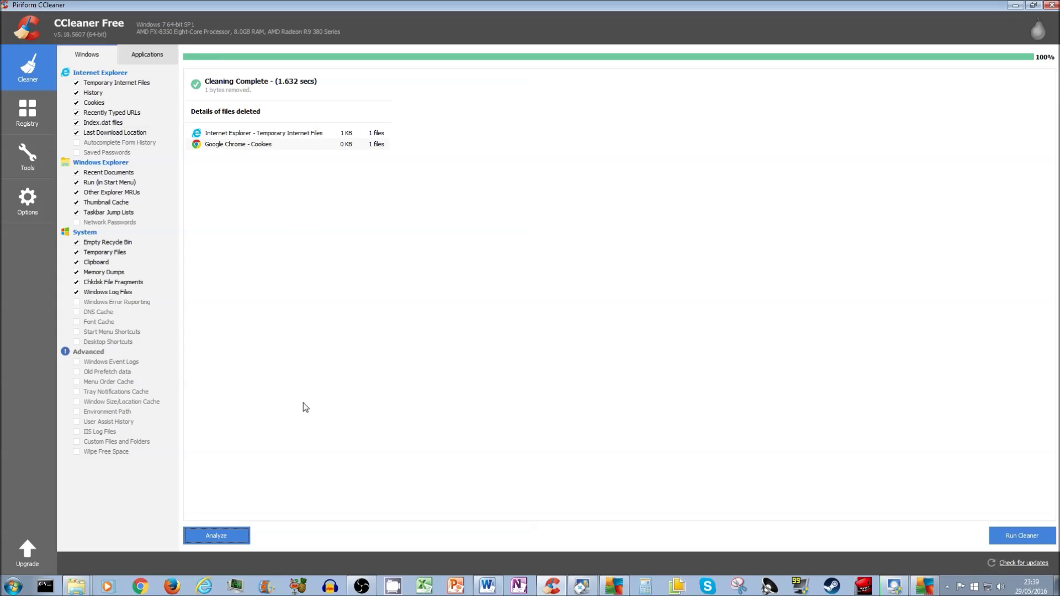
left_click(1013, 540)
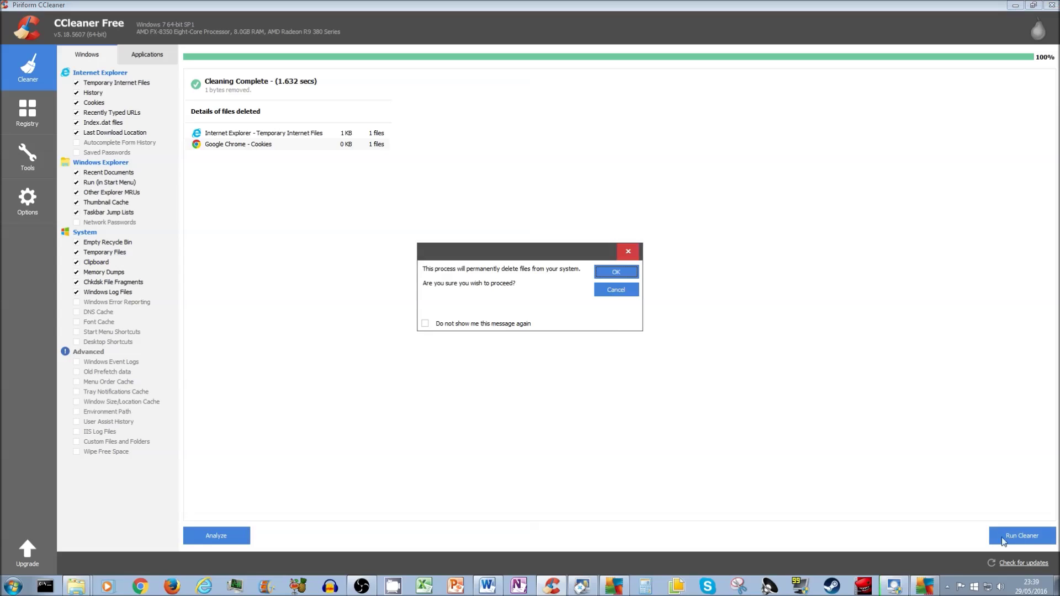
left_click(617, 290)
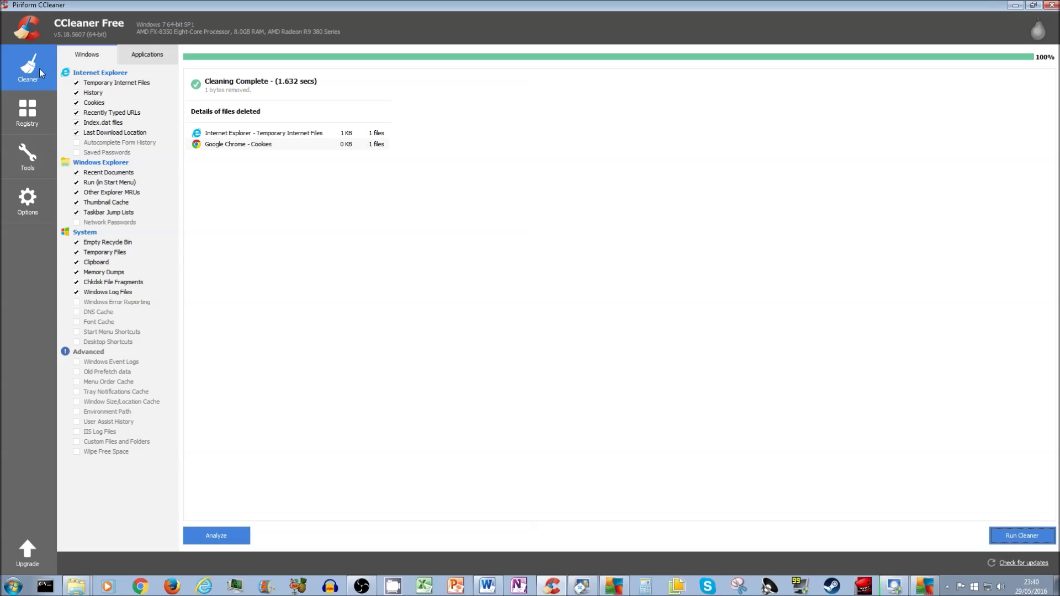
left_click(35, 115)
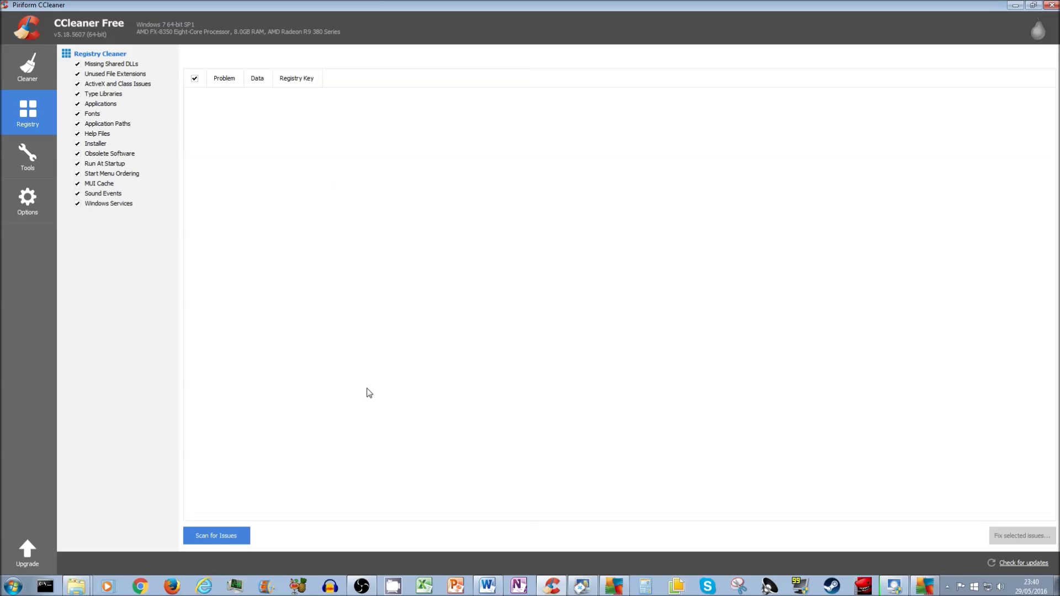
Step: Scan the registry, fix all 105 issues without a backup, then scan again
left_click(235, 542)
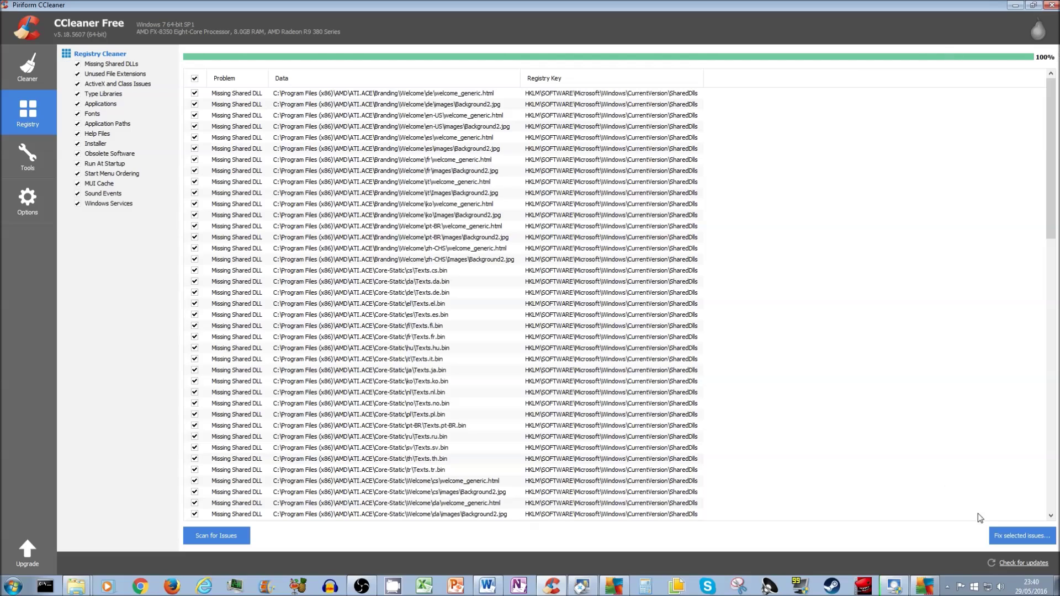
left_click(1014, 538)
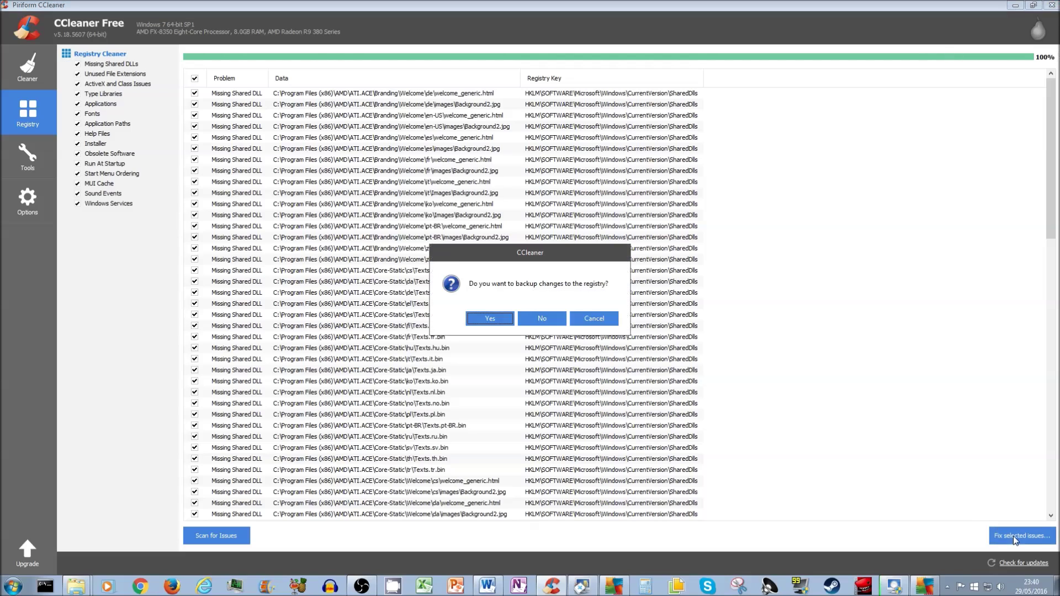
left_click(541, 319)
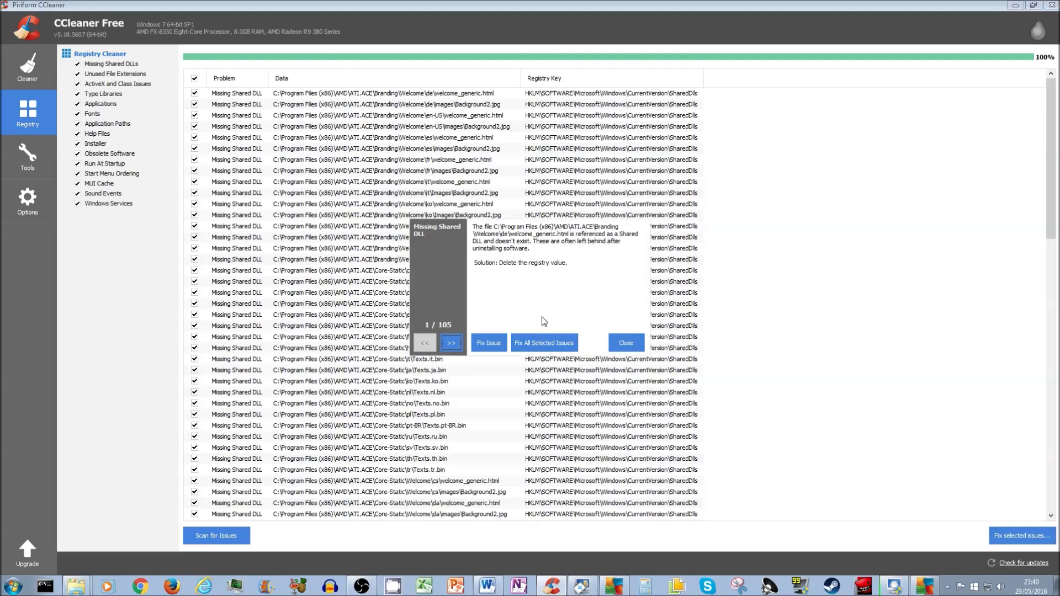
left_click(532, 345)
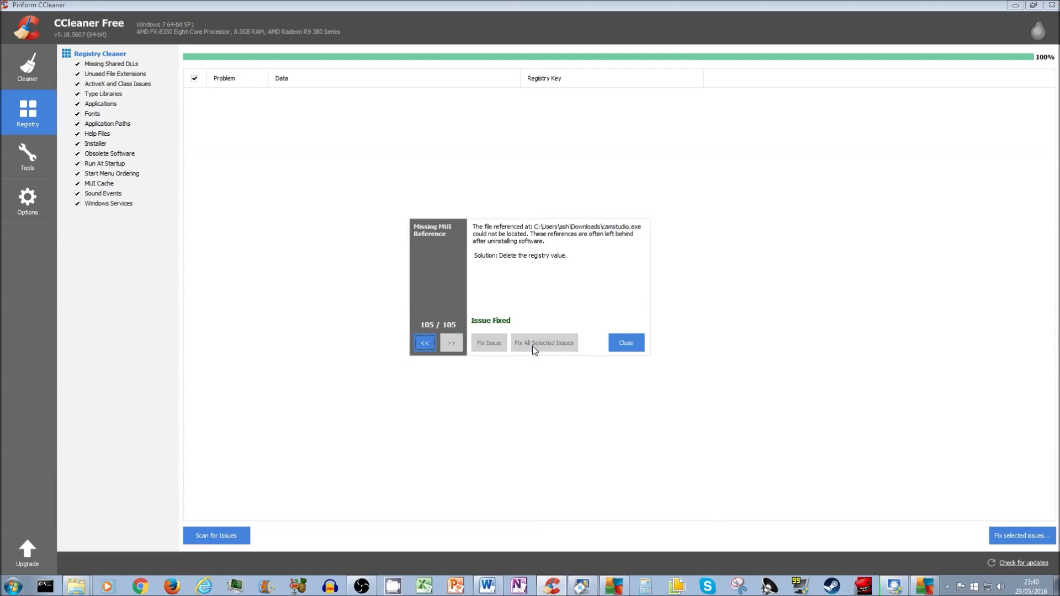
left_click(625, 344)
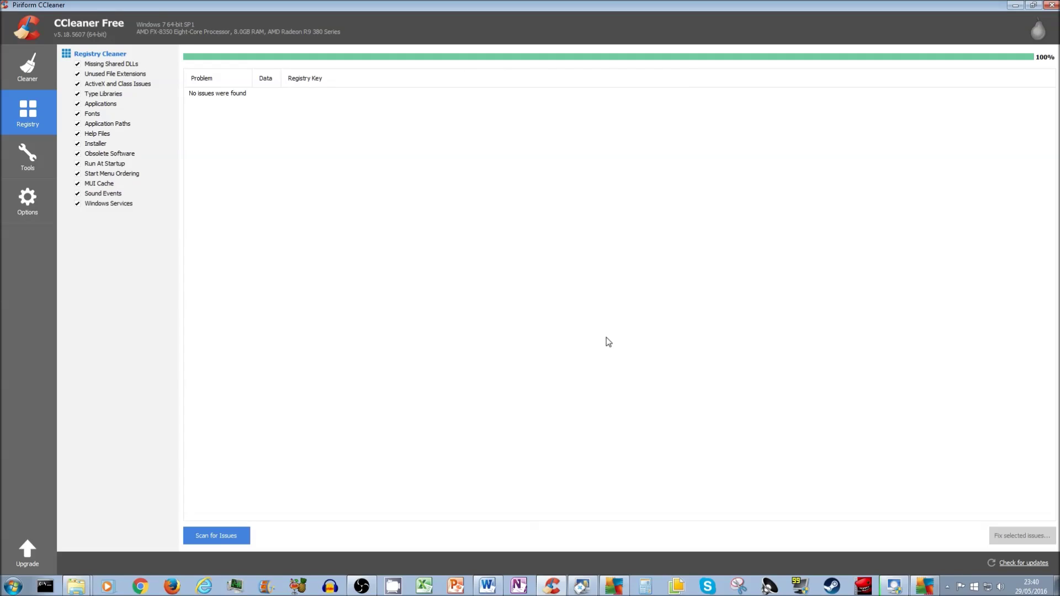
left_click(239, 536)
Step: Close CCleaner after the rescan reports no registry issues
left_click(1054, 7)
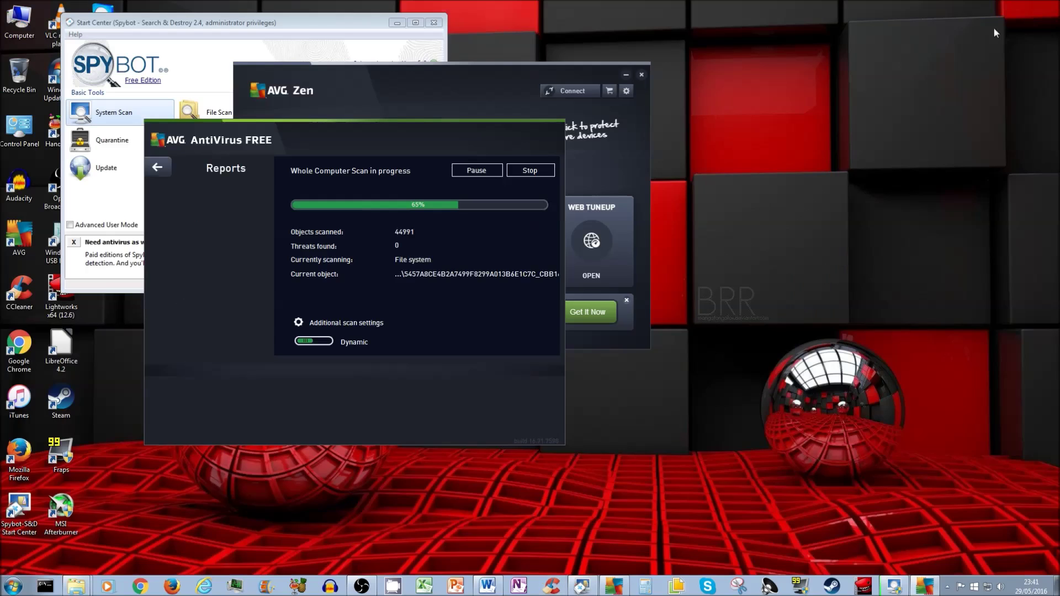
Step: Move AVG's scan window right and bring Spybot's System Scan window forward, down-left
left_click_drag(357, 141, 701, 128)
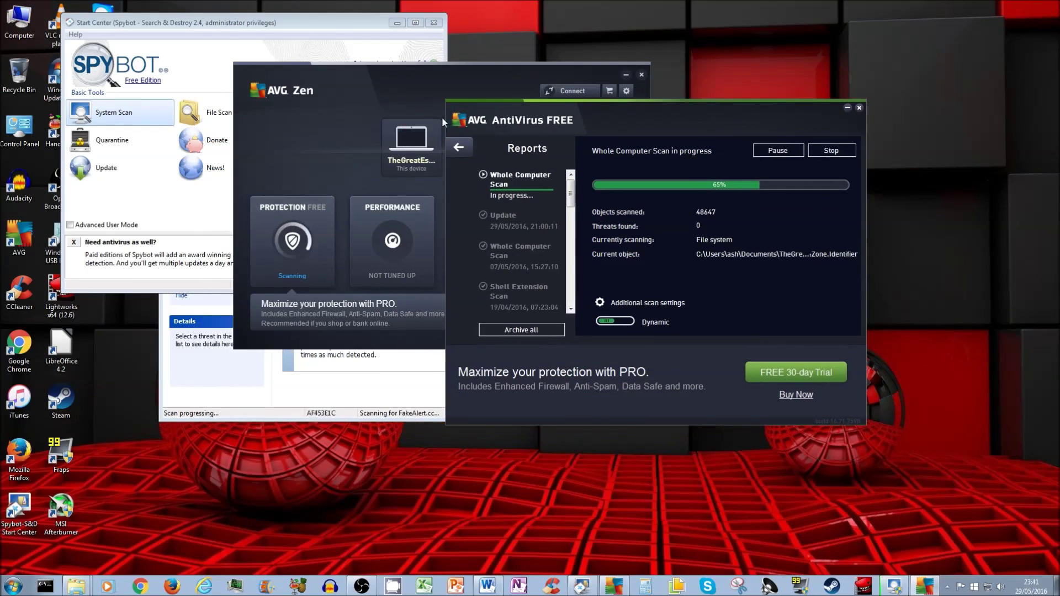
left_click(354, 23)
left_click(286, 390)
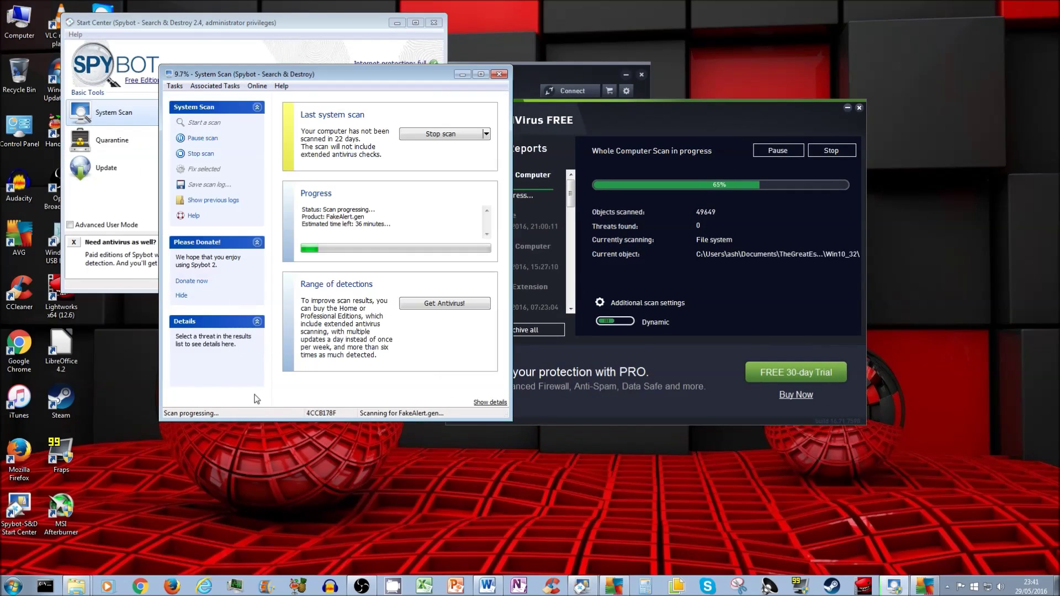
left_click_drag(385, 71, 343, 77)
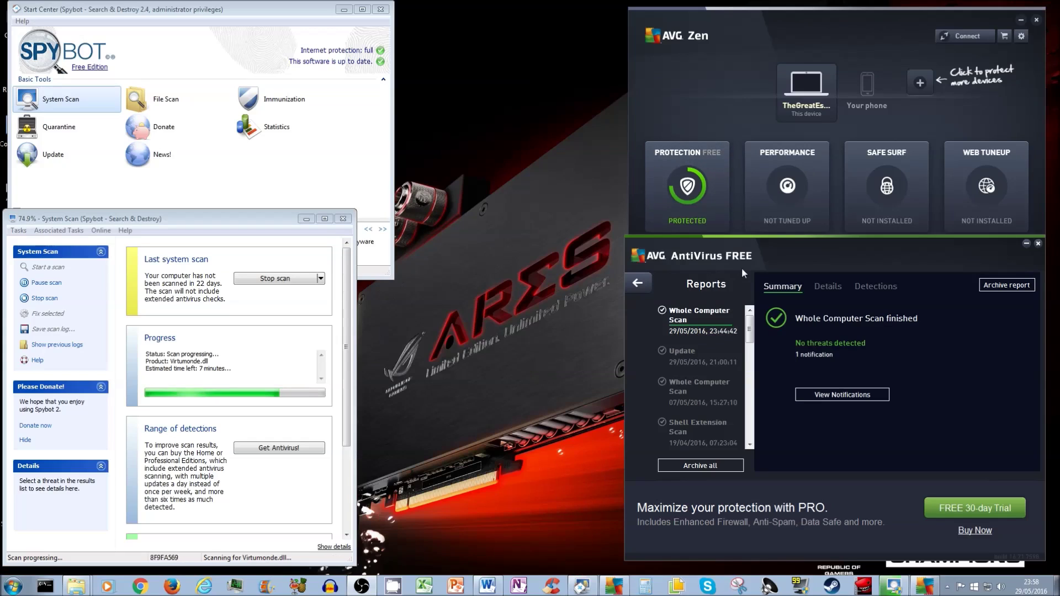
Step: Review the scan's single notification in AVG's Detections tab, then return to the 'You are protected' dashboard
left_click_drag(850, 257, 798, 199)
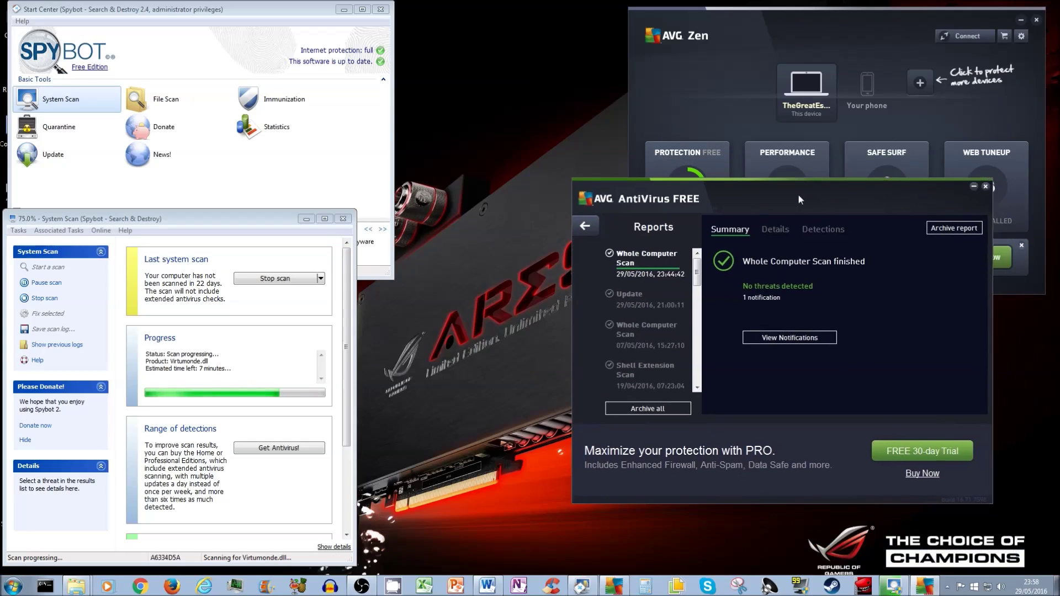
left_click(785, 338)
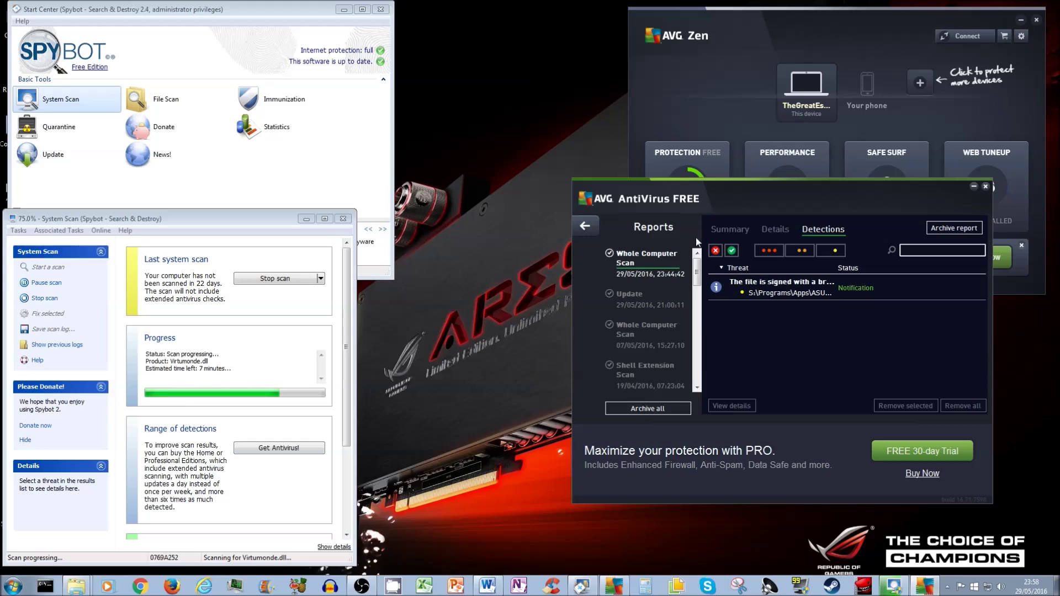
left_click(585, 225)
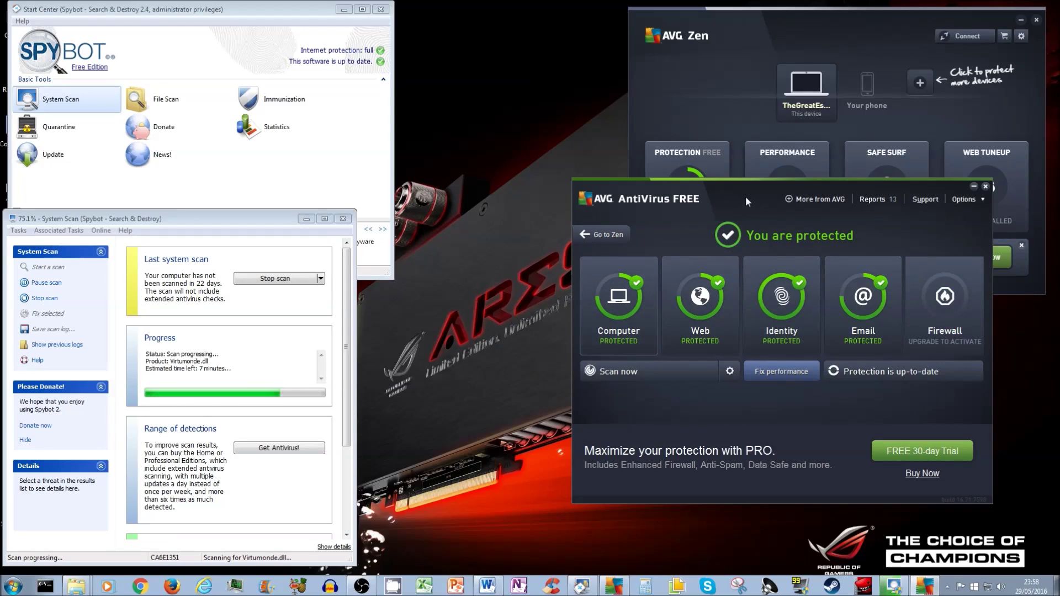
left_click_drag(746, 198, 778, 258)
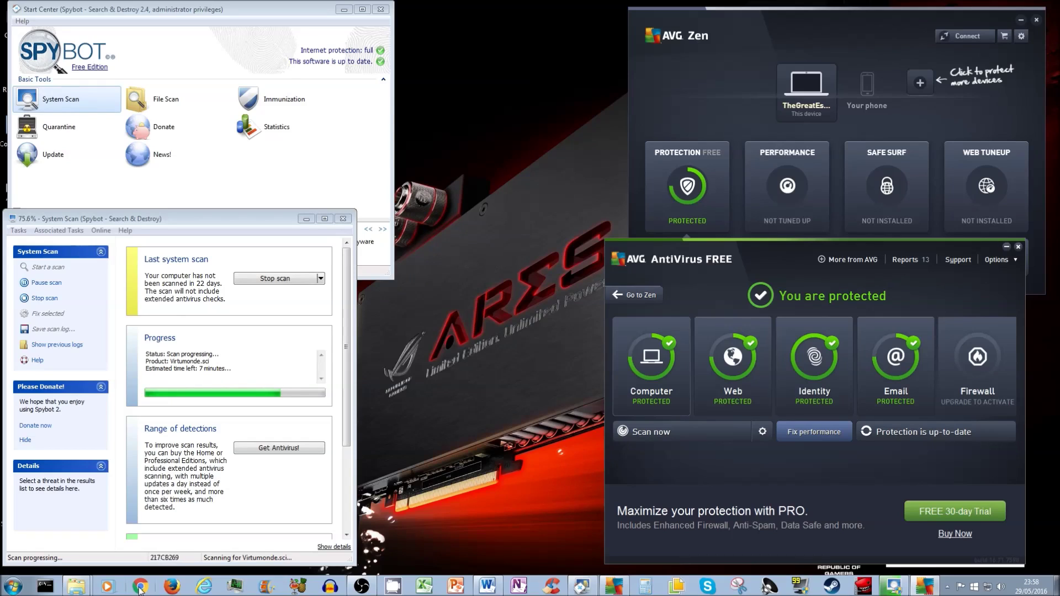
left_click(13, 587)
Step: Open Windows Update from the Start search, showing 47 important (319.3 MB) and 3 optional updates
type("u")
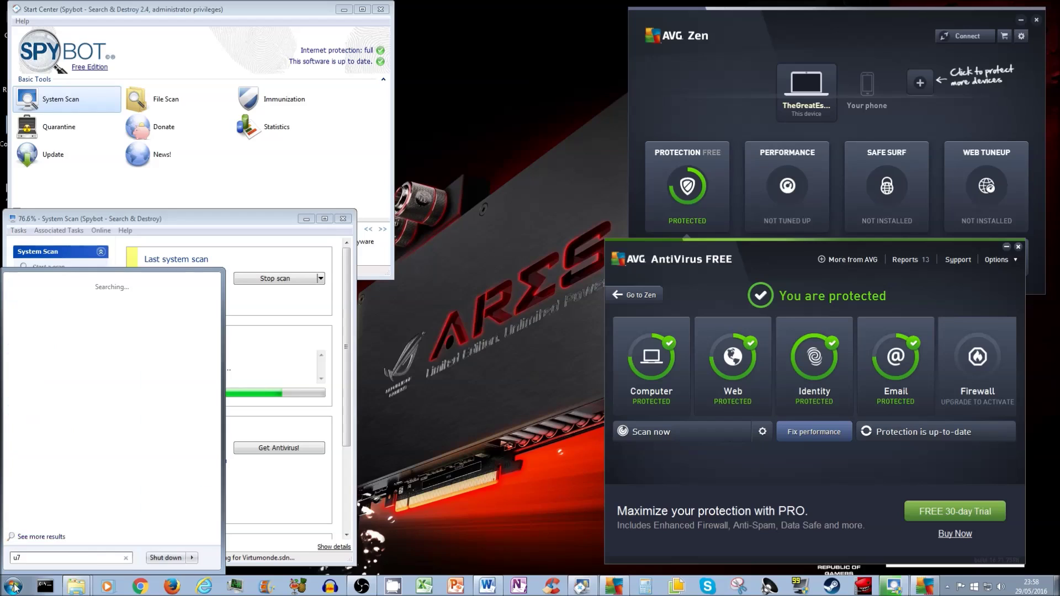
type("pdate")
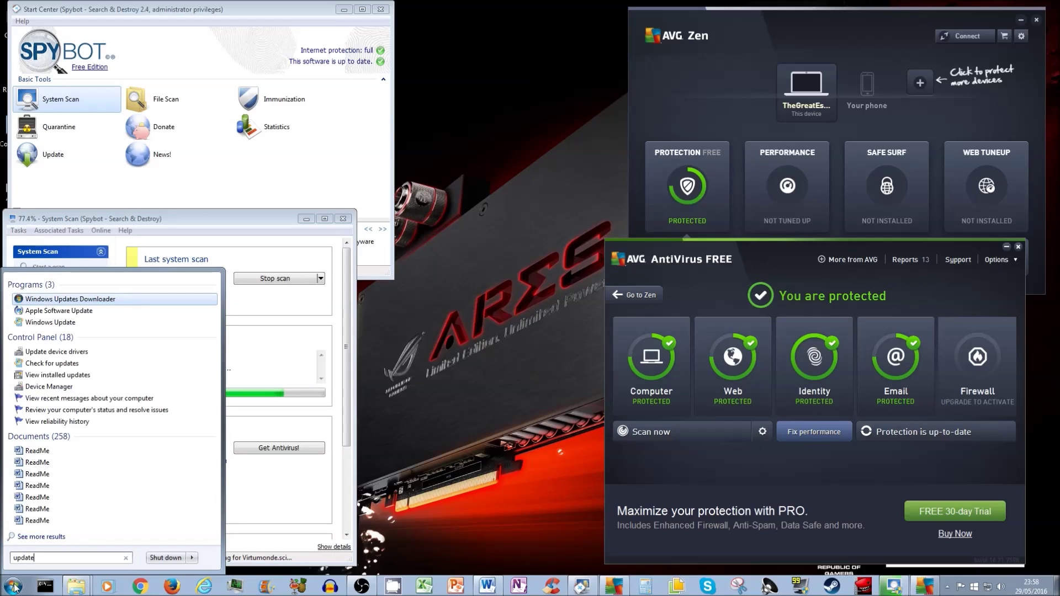
key("Down")
key("Down")
key("Return")
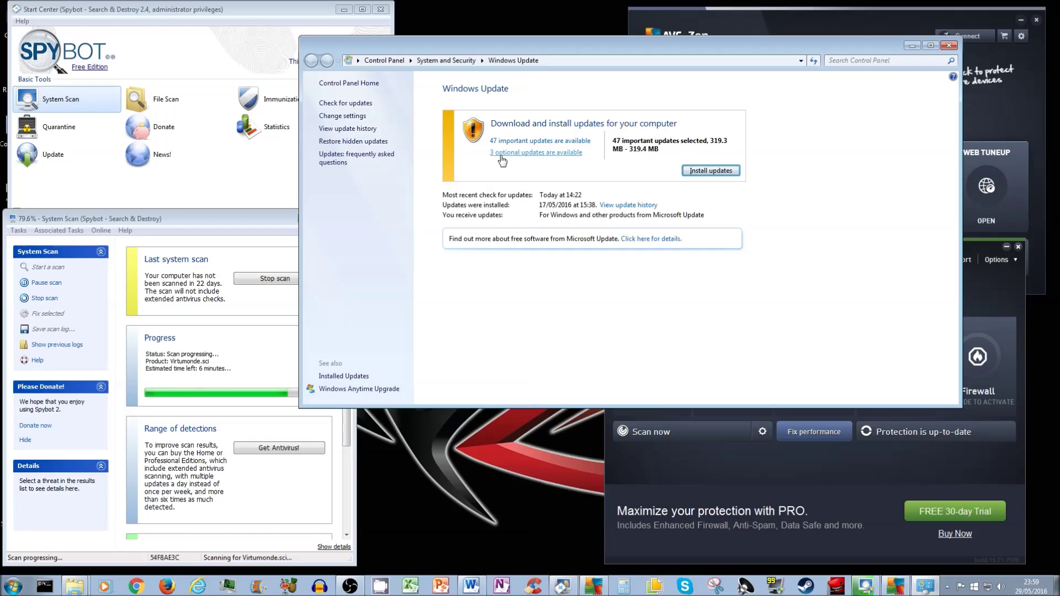
left_click_drag(537, 46, 294, 33)
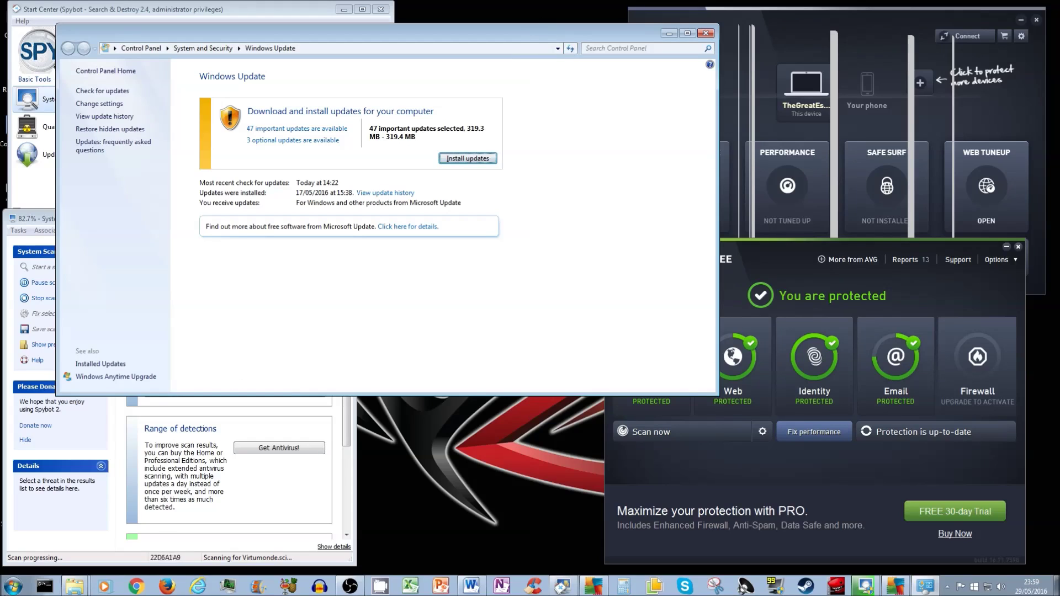
left_click(12, 586)
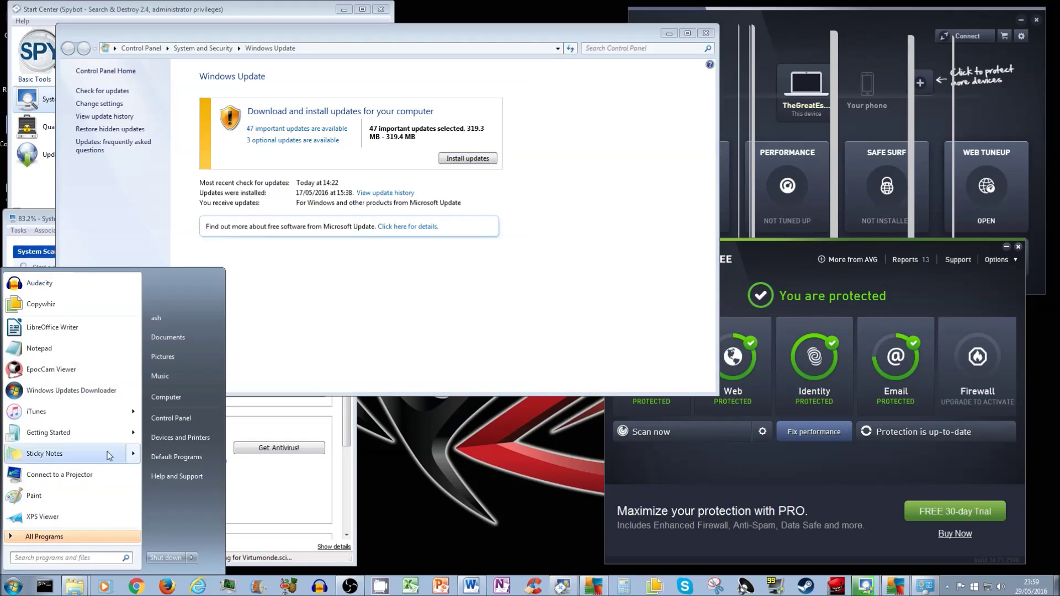
Step: Open Control Panel's Manage Accounts page, confirm one administrator and Guest off, then minimize it
left_click(181, 417)
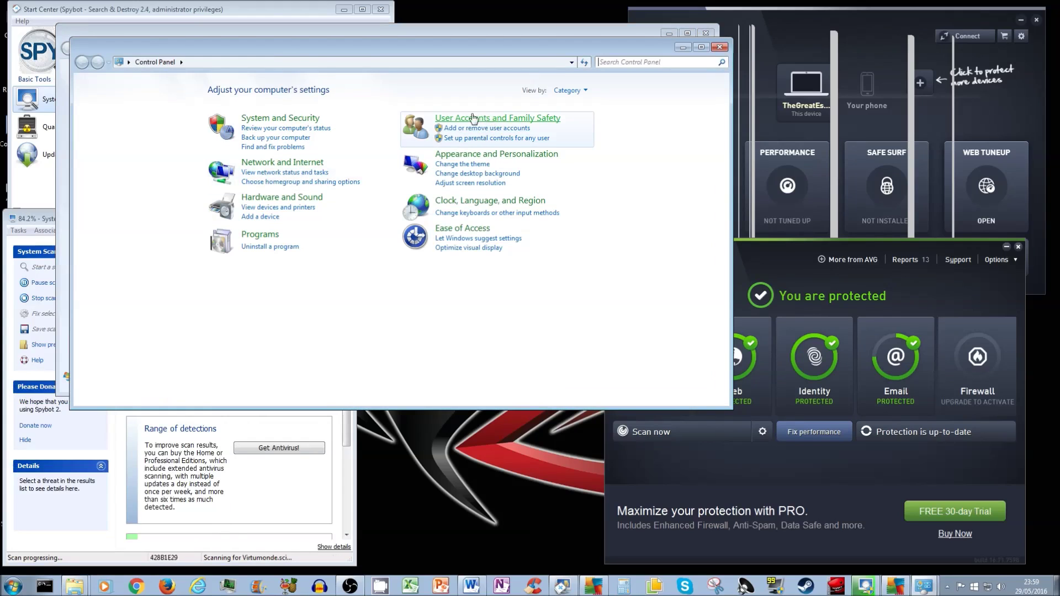
left_click(479, 118)
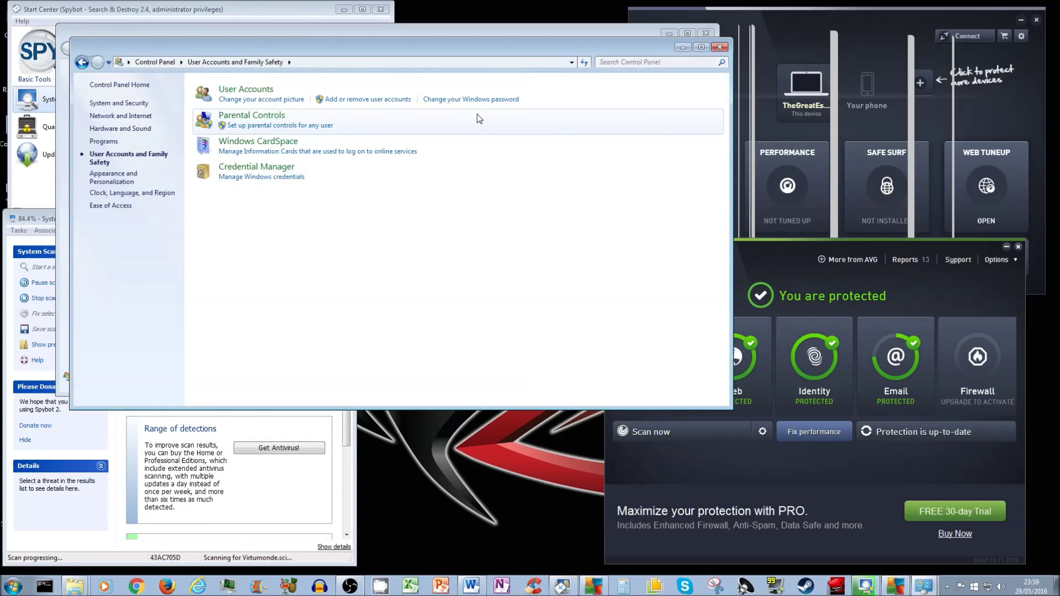
left_click(270, 90)
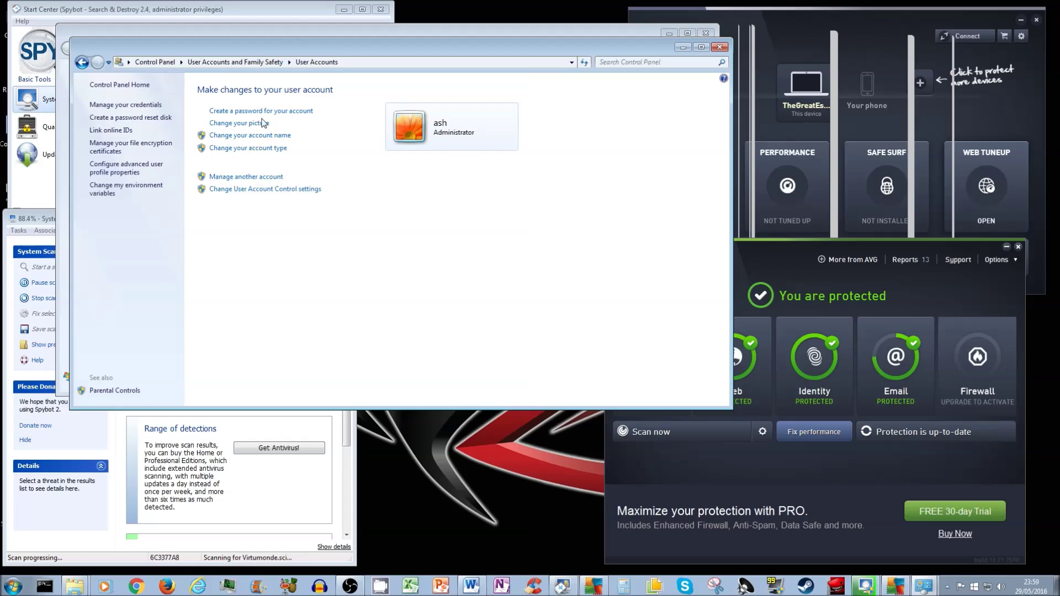
left_click(269, 178)
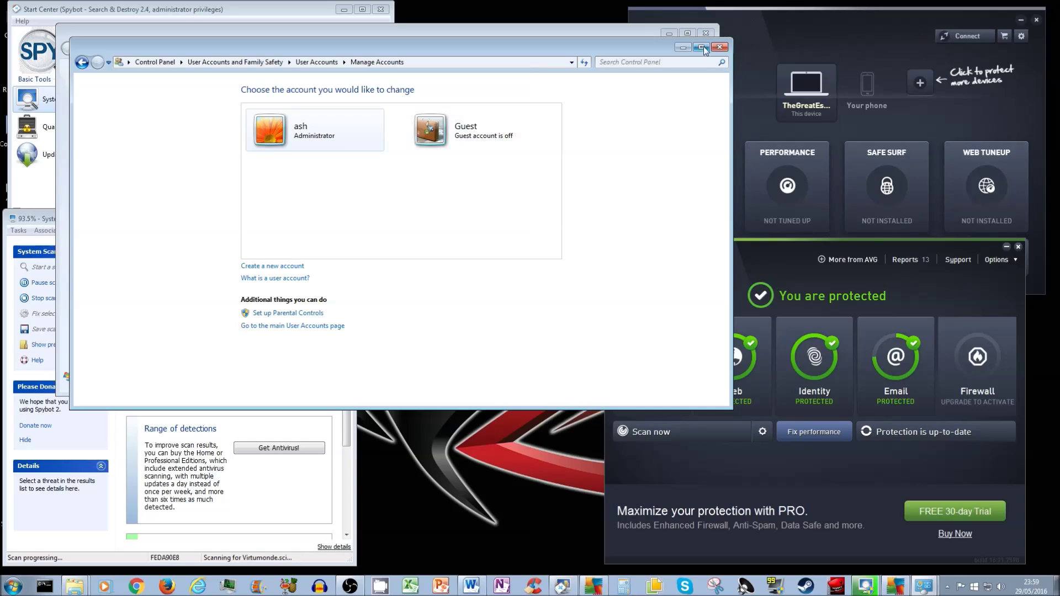
left_click(683, 49)
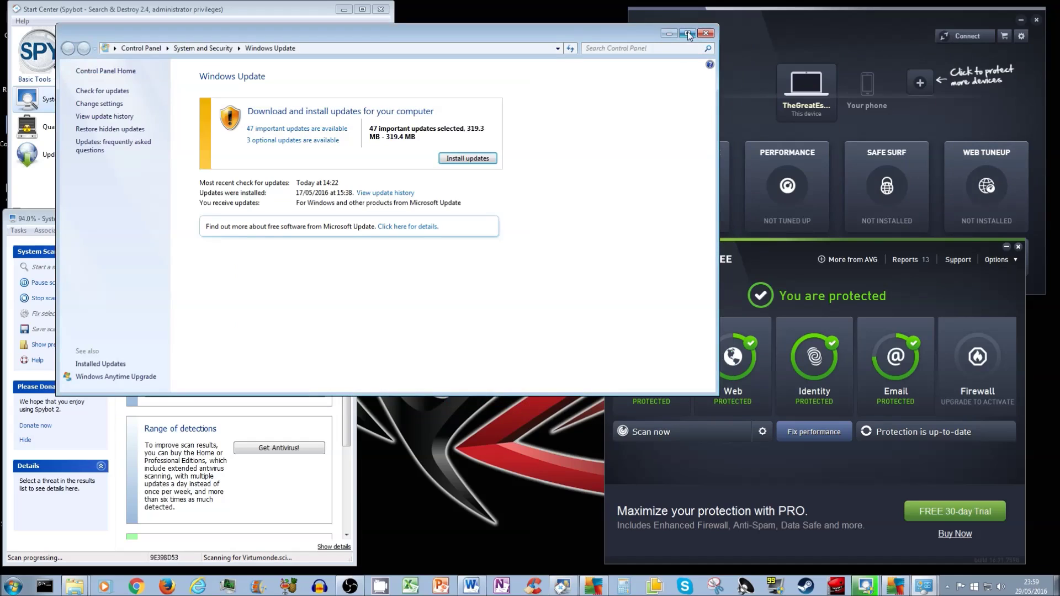
Step: Minimize Windows Update, search 'firewa' to confirm Windows Firewall is on, then minimize it
left_click(677, 34)
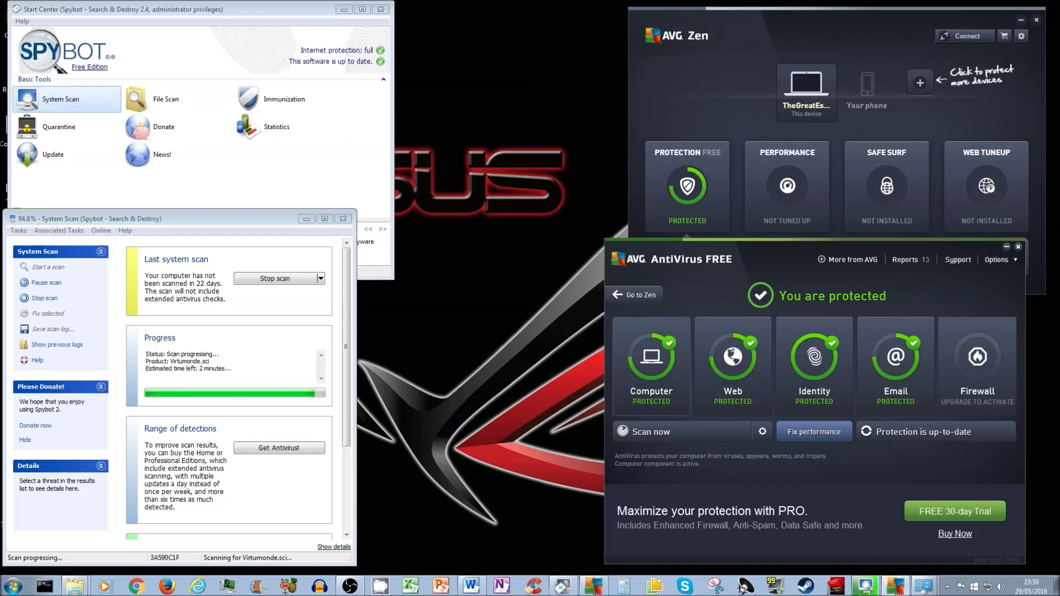
left_click(11, 586)
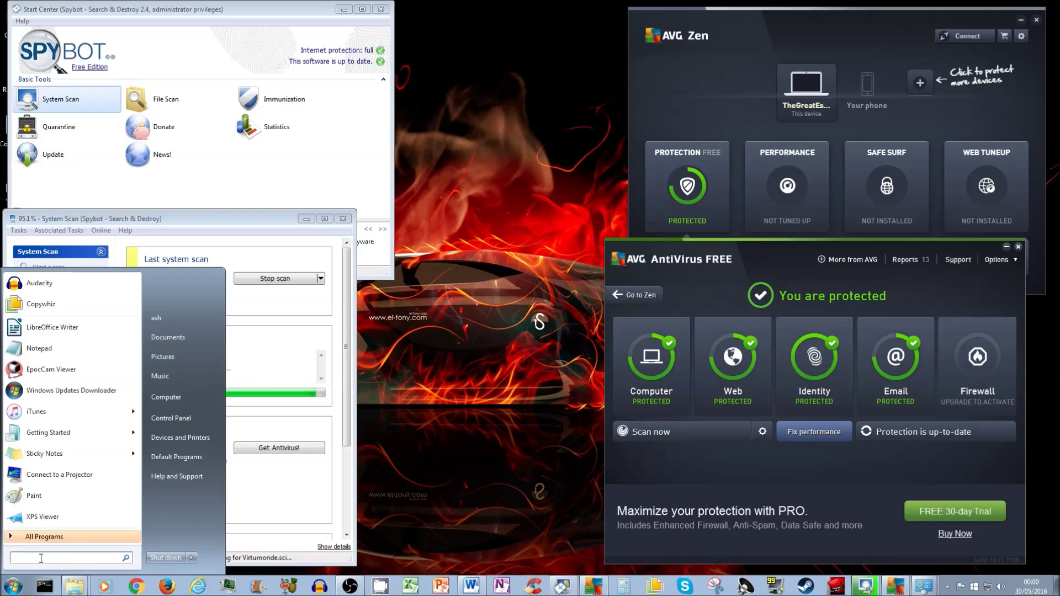
type("firewal")
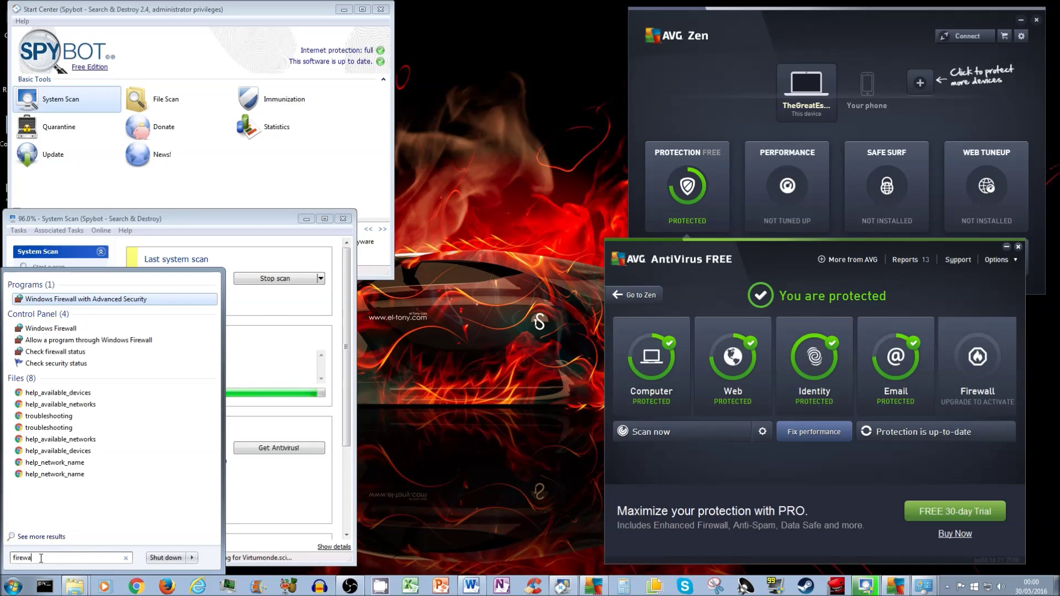
key("Down")
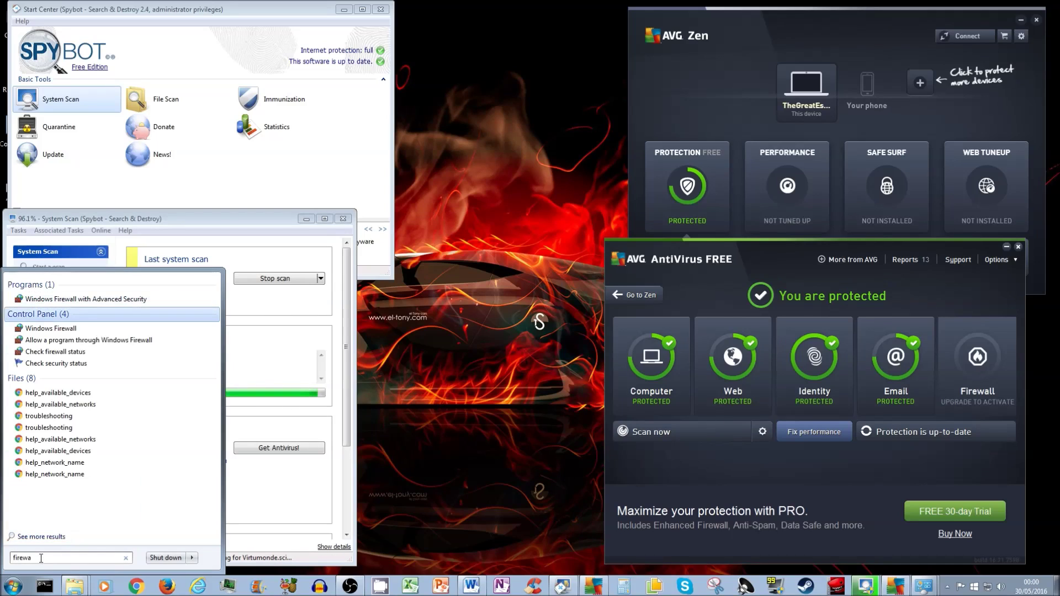
key("Return")
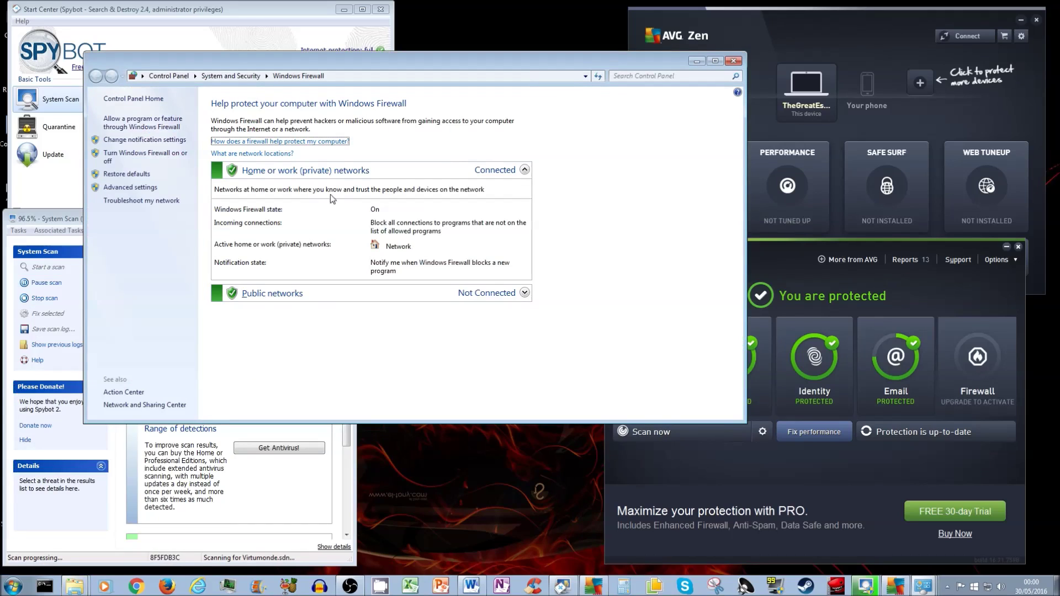
left_click(695, 62)
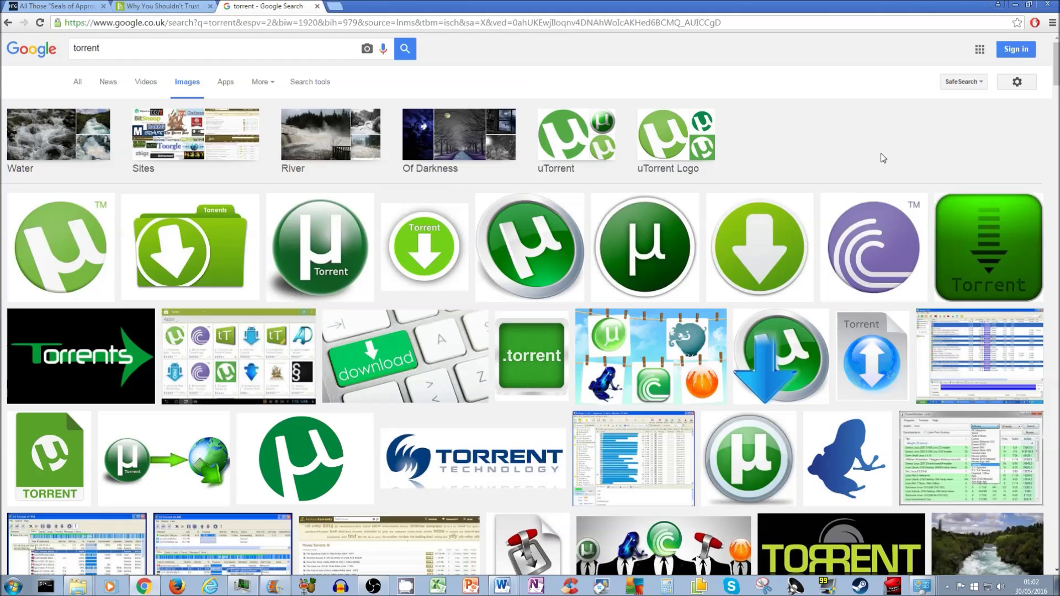
Step: Leave the torrent image results, via the Lifehacker tab, for How-To Geek's seals-of-approval article
scroll(884, 162, "down", 7)
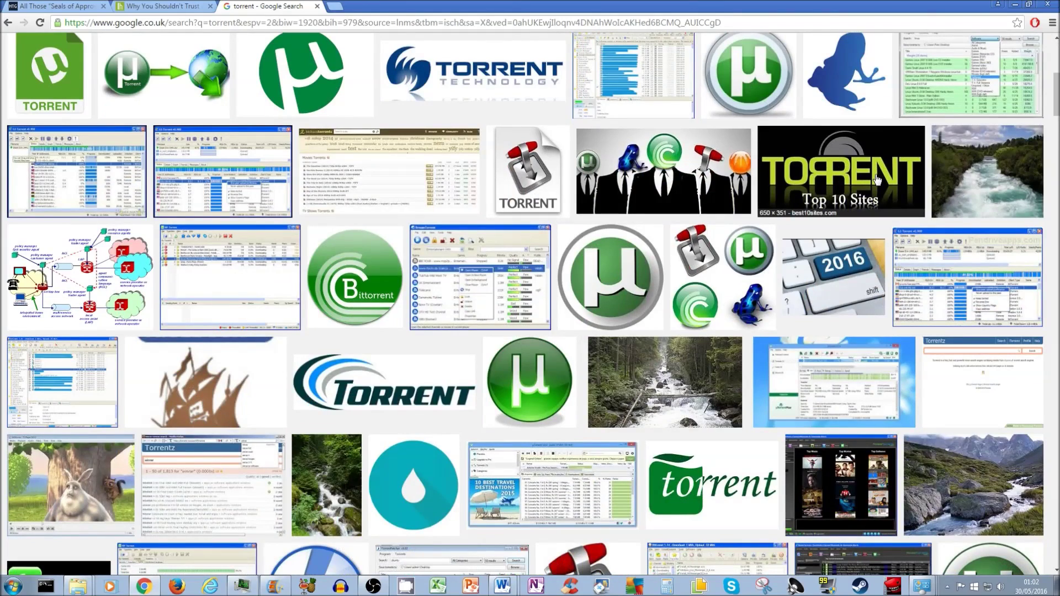
scroll(877, 177, "up", 7)
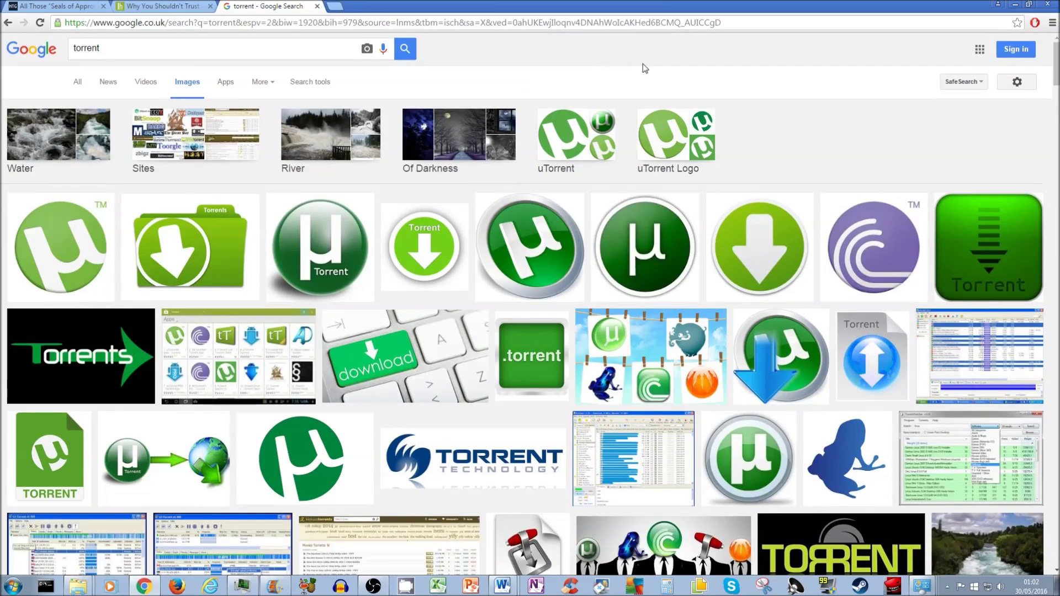
left_click(162, 8)
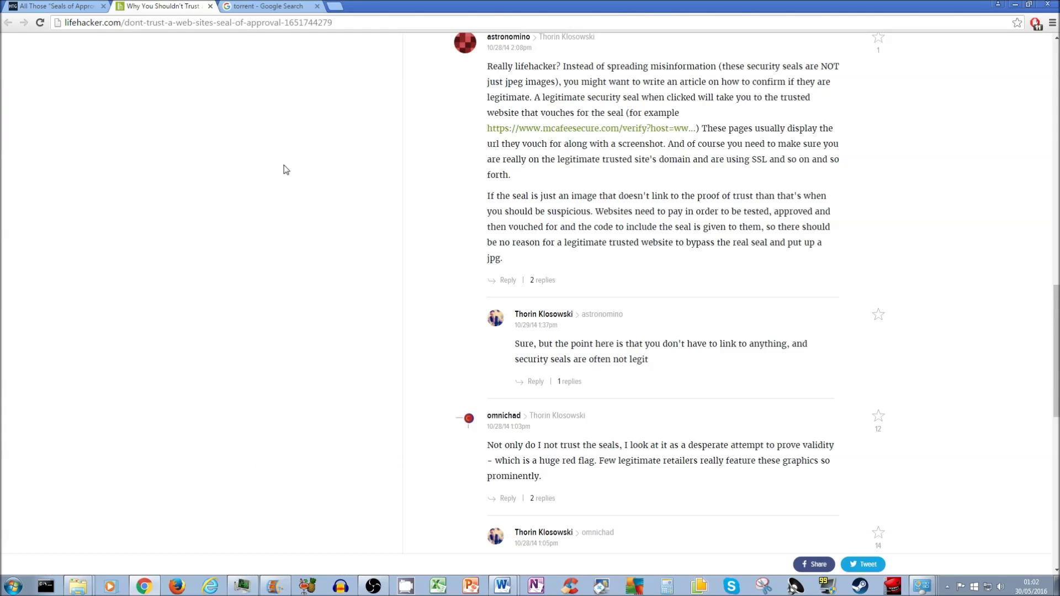
scroll(972, 196, "up", 20)
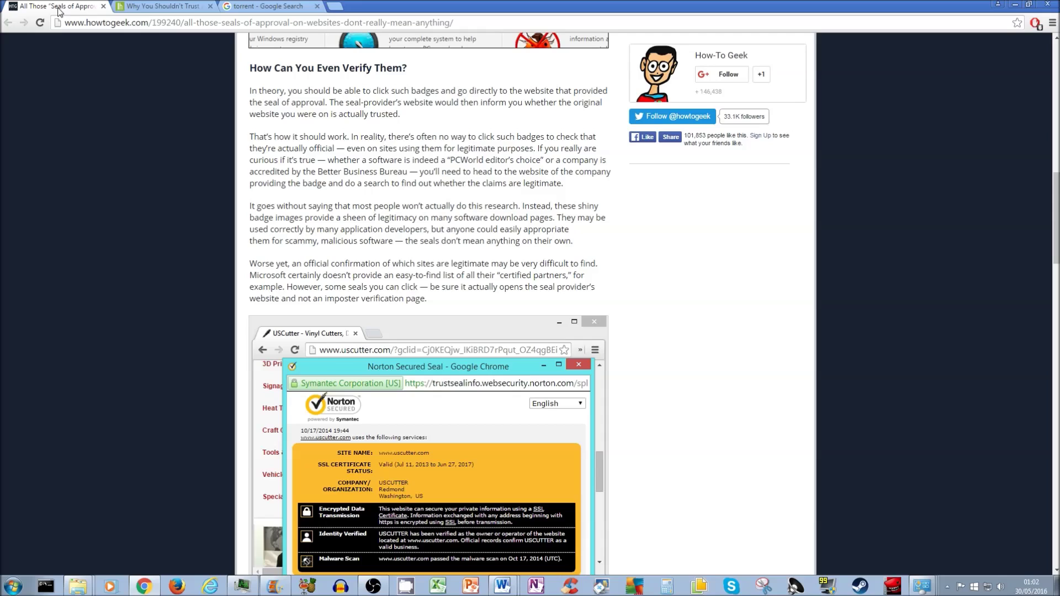
key("ctrl+shift+Tab")
scroll(388, 149, "up", 10)
scroll(388, 149, "up", 2)
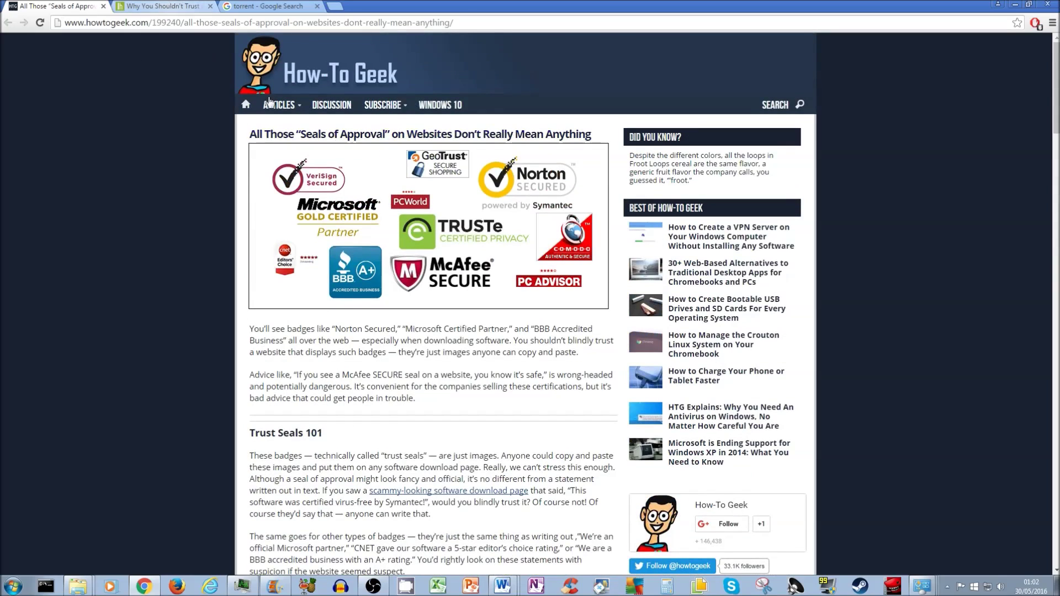
scroll(928, 138, "down", 10)
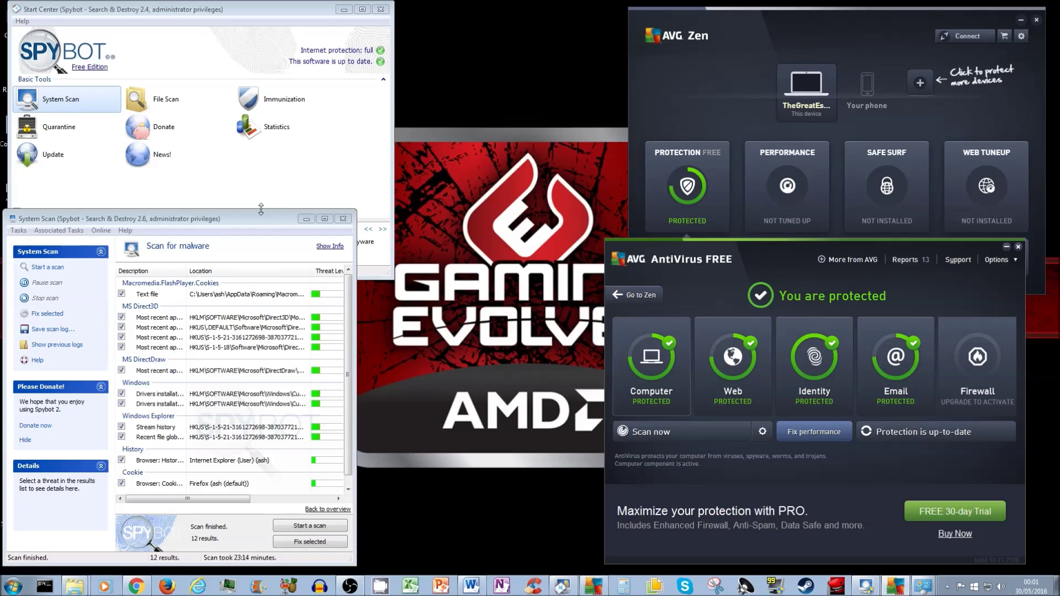
Step: Fix the 12 selected problems in Spybot's System Scan results
left_click(262, 210)
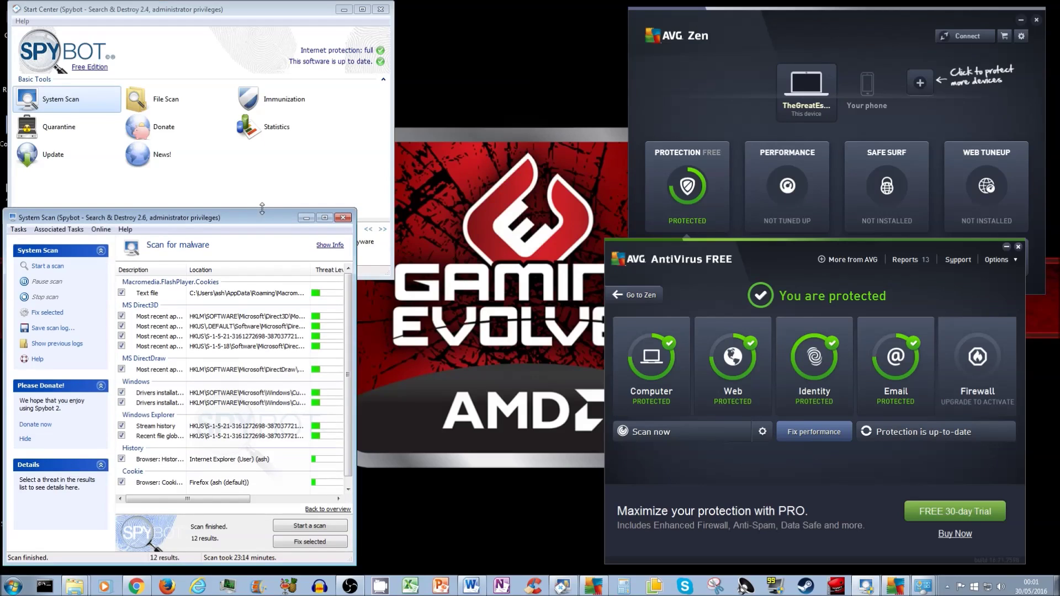
left_click_drag(262, 219, 315, 131)
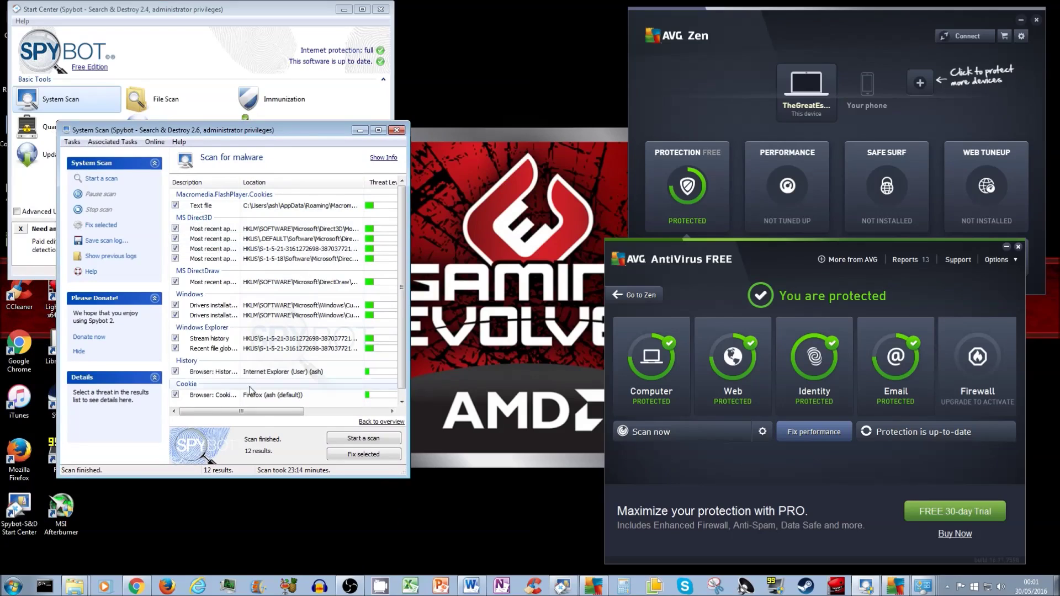
left_click(359, 455)
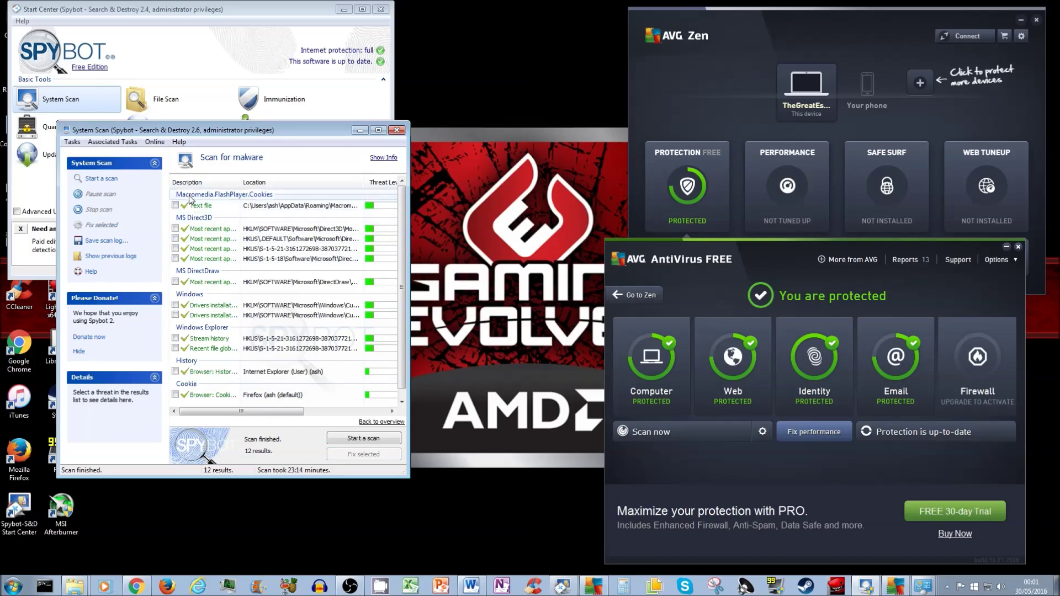
Step: Close the Spybot scan window and both AVG AntiVirus and AVG Zen windows
left_click(396, 131)
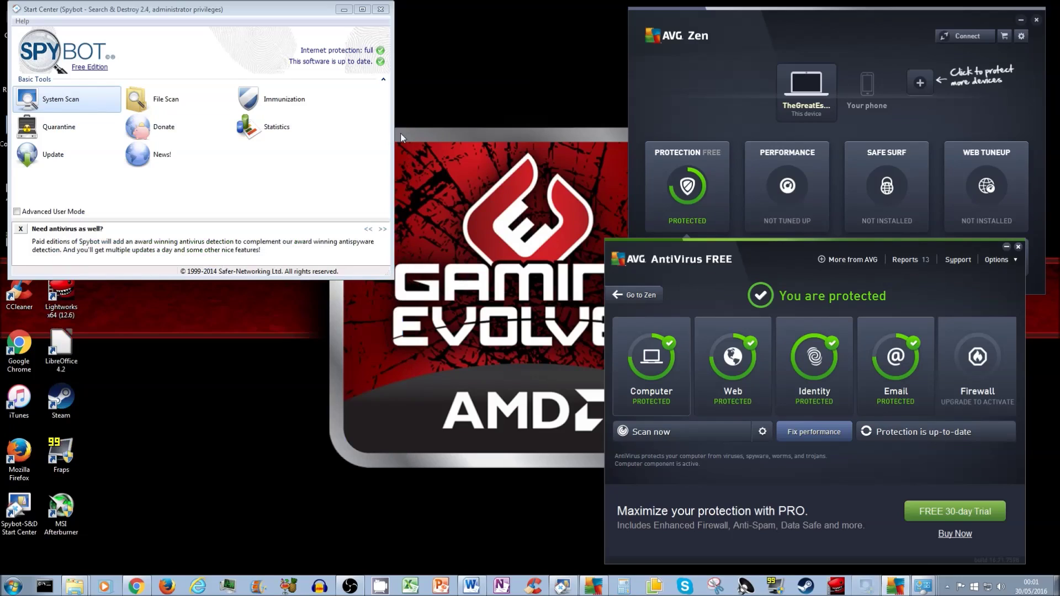
left_click(1019, 247)
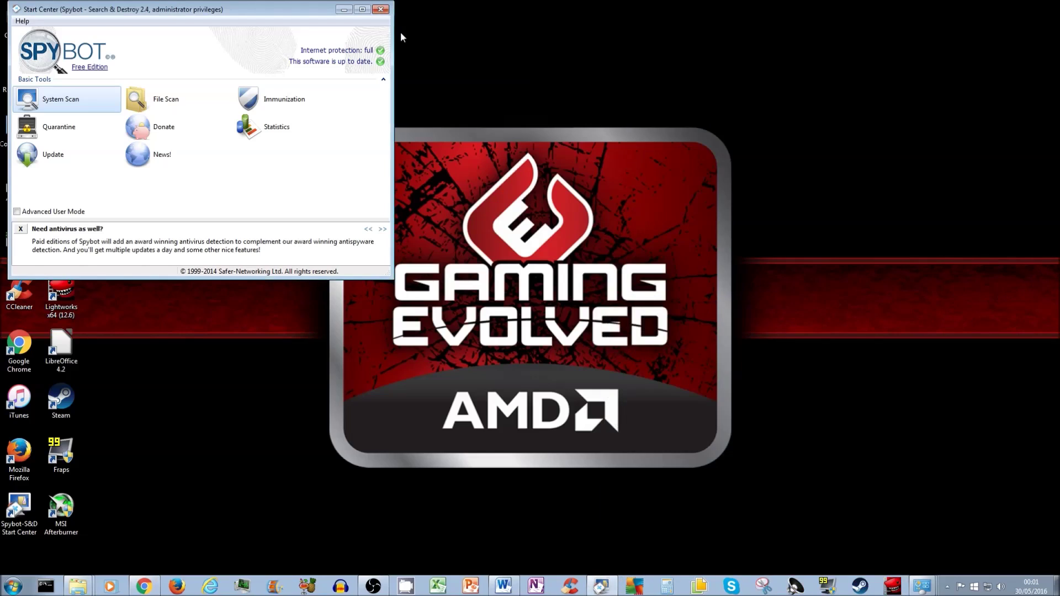
left_click(144, 586)
Step: Open PC Advisor's 2016 best free antivirus article in a new tab and scroll through it
right_click(204, 242)
left_click(232, 247)
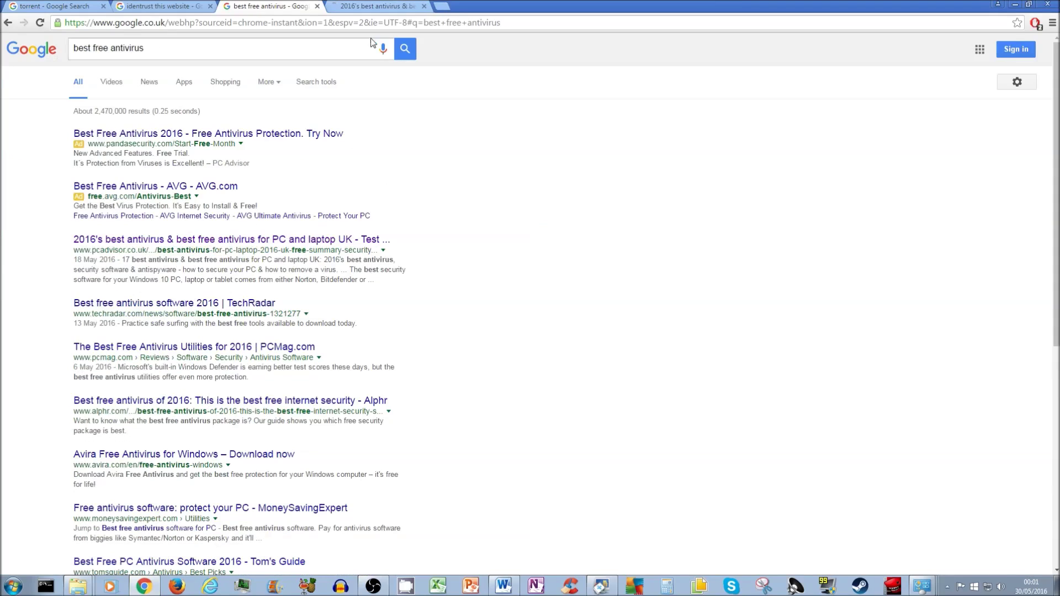
left_click(375, 6)
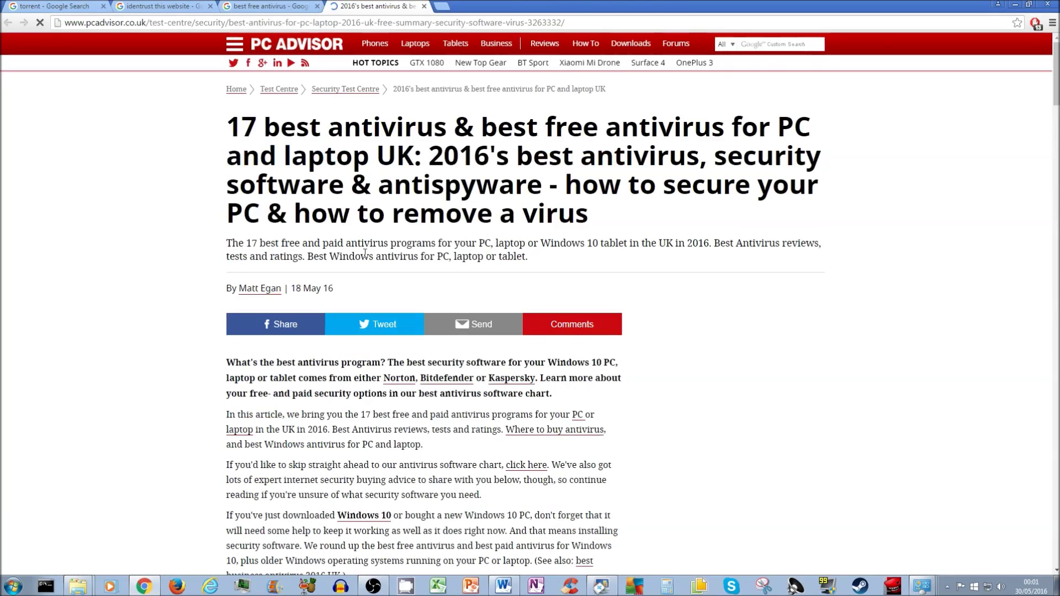
scroll(359, 269, "down", 20)
scroll(358, 269, "up", 2)
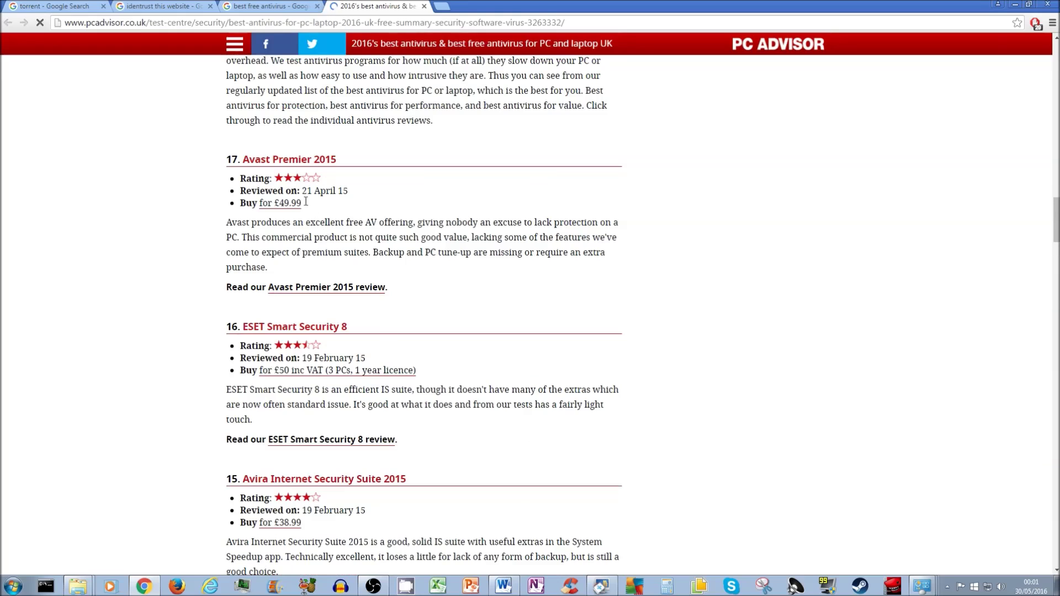
scroll(326, 346, "down", 6)
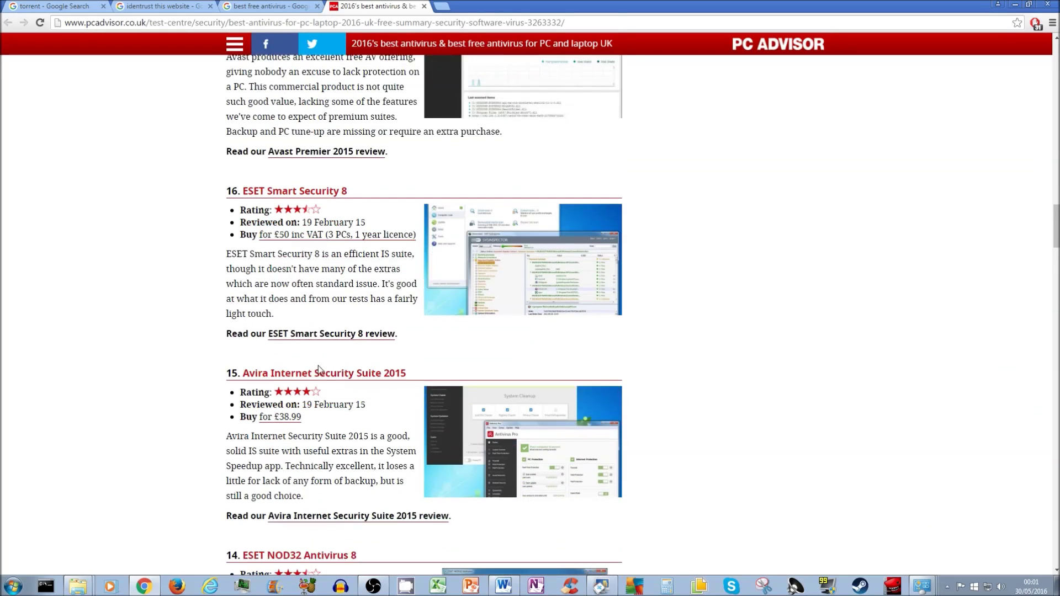
scroll(328, 392, "down", 12)
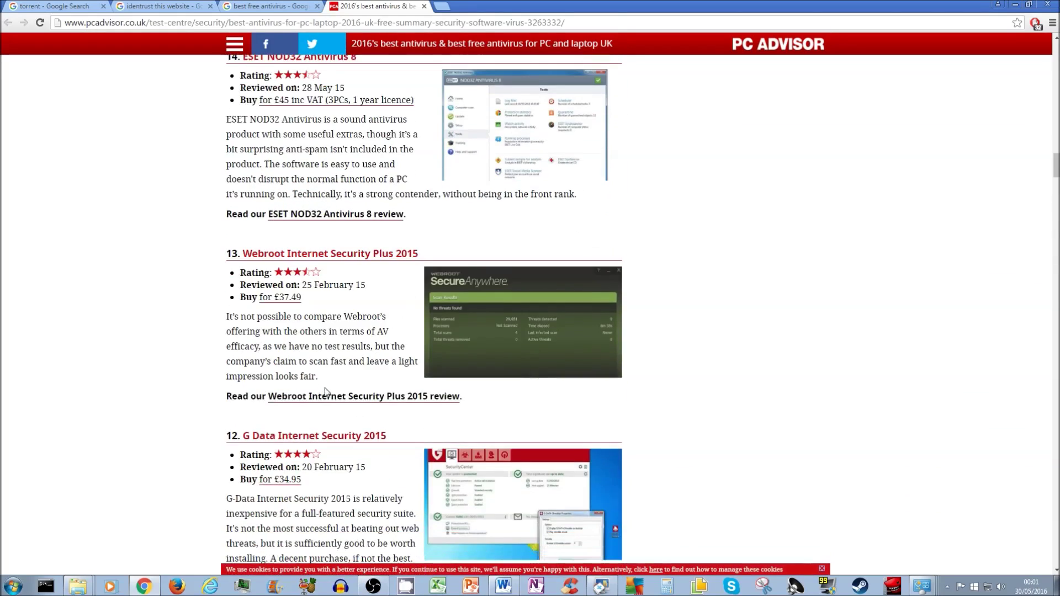
scroll(310, 353, "down", 3)
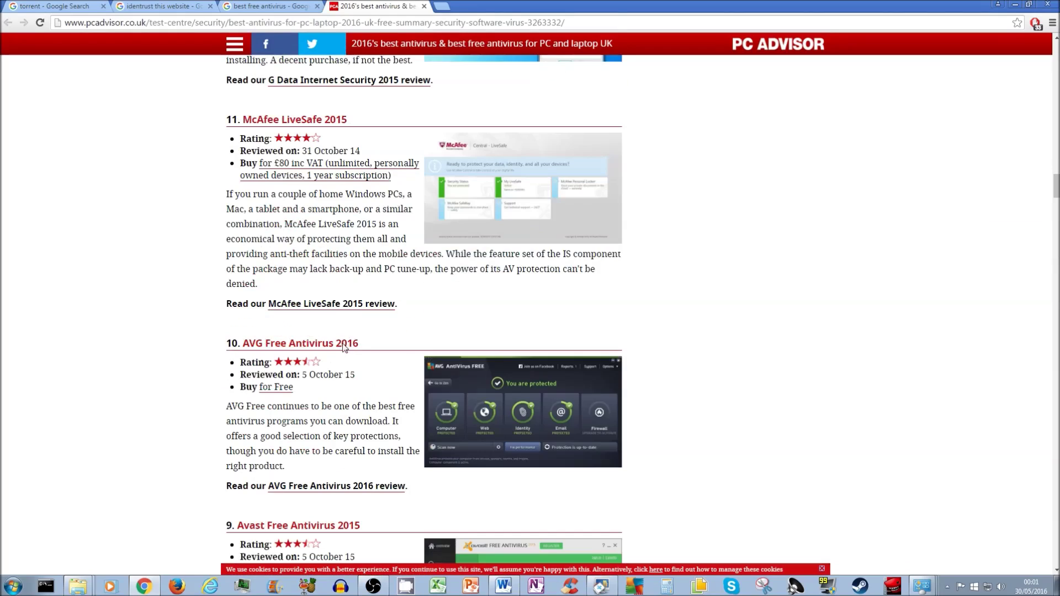
scroll(320, 378, "down", 3)
scroll(323, 375, "down", 4)
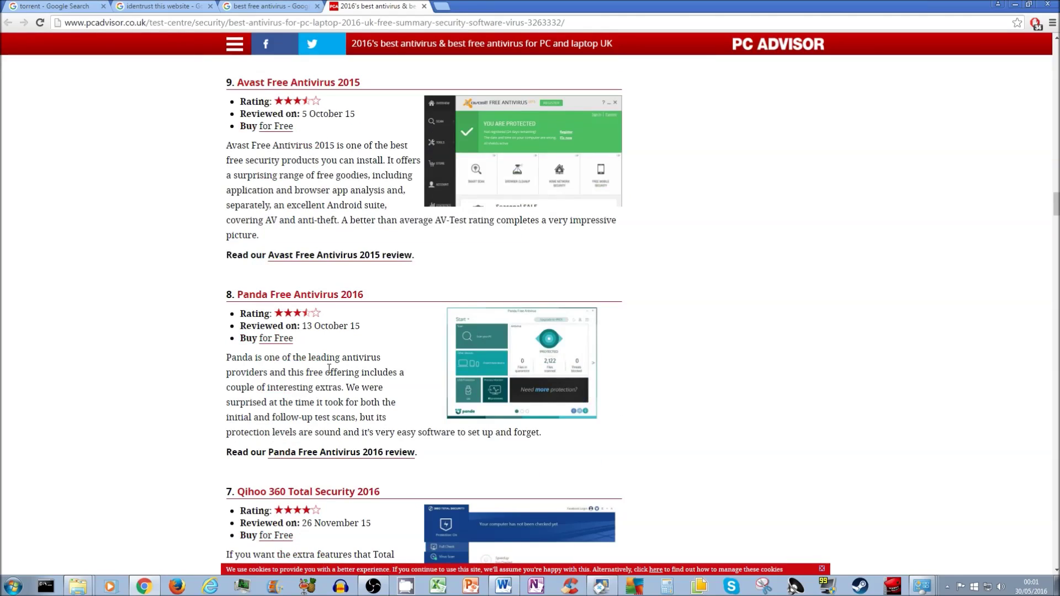
Step: Close the Spybot Start Center window from the desktop and restore Chrome
left_click(1013, 5)
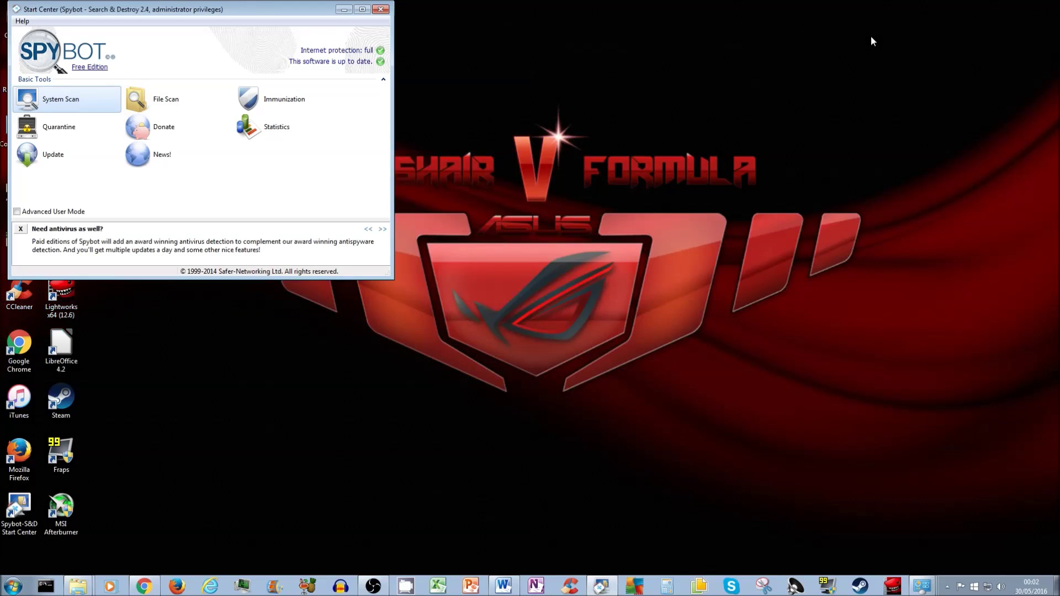
left_click(379, 9)
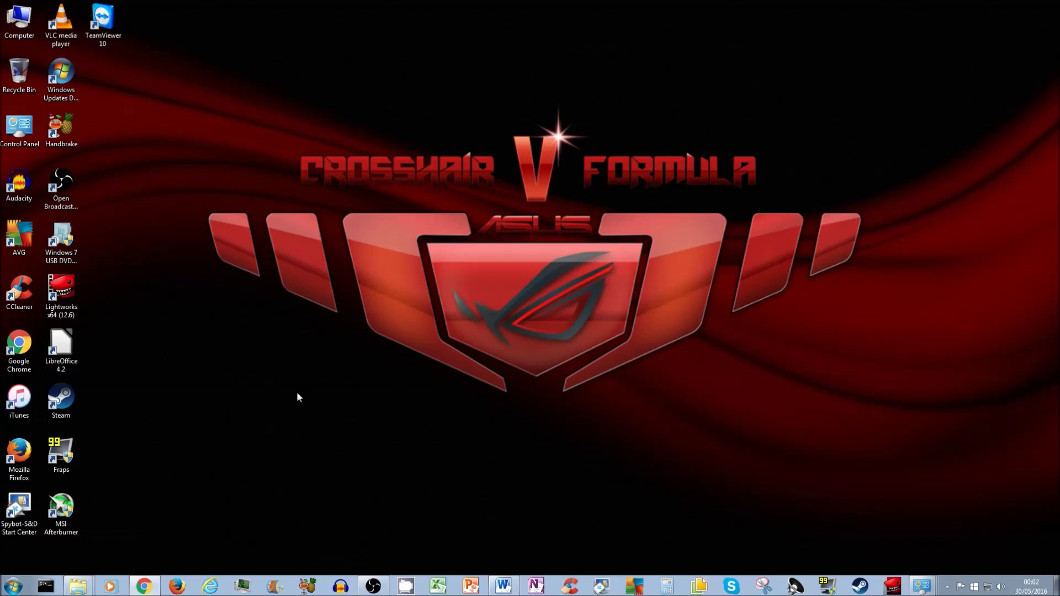
left_click(143, 586)
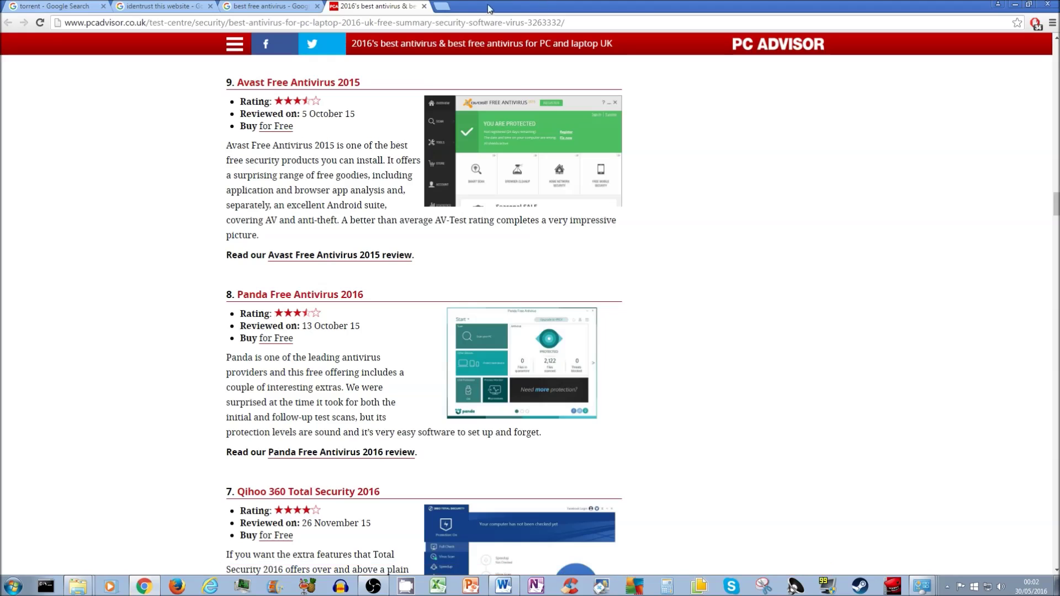
Step: Search Google for 'kaspersky' in a new tab and open the Kaspersky Lab UK result in another tab
left_click(440, 7)
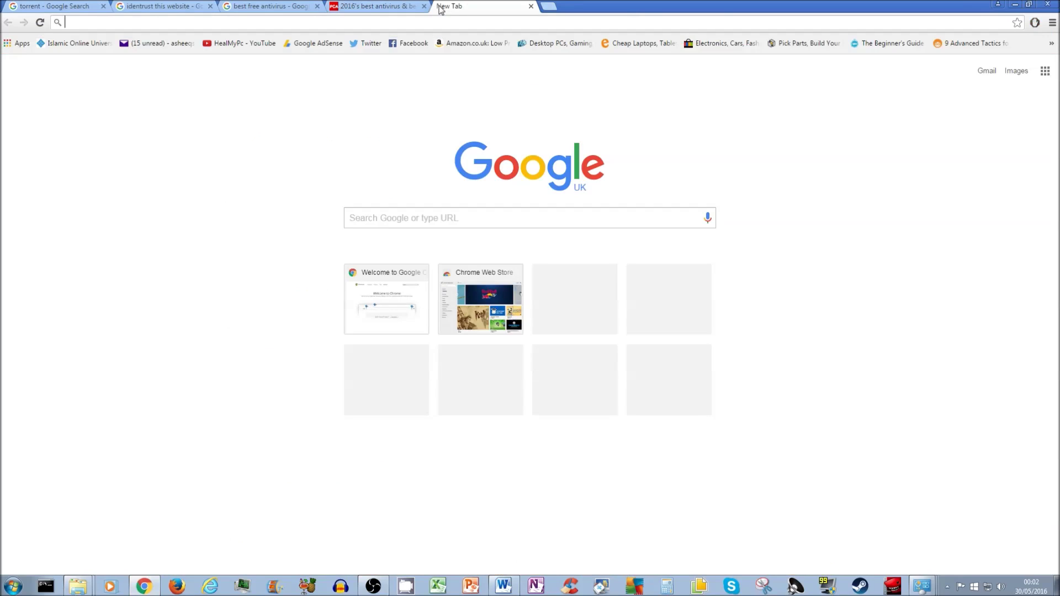
type("kaspersky")
key("Return")
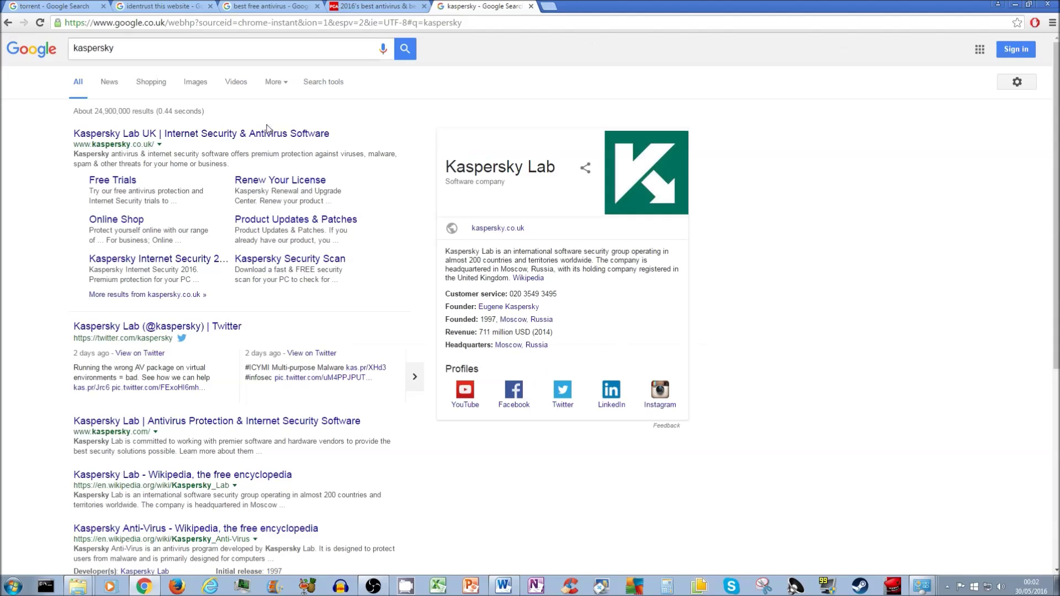
right_click(214, 141)
left_click(249, 146)
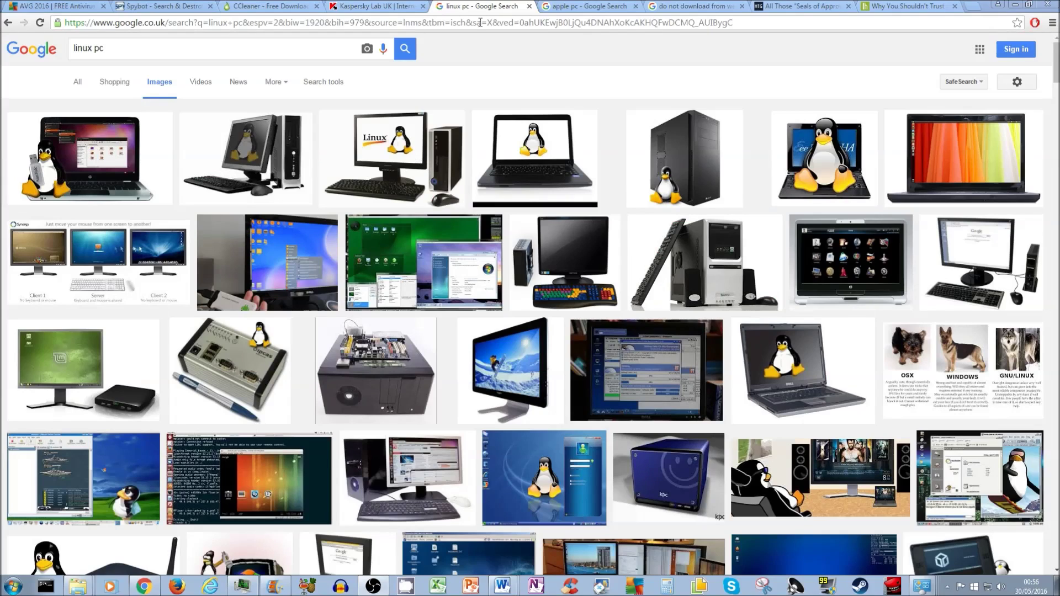
Step: Show the 'apple pc' image results and Apple's UK page, then minimize Chrome
left_click(548, 13)
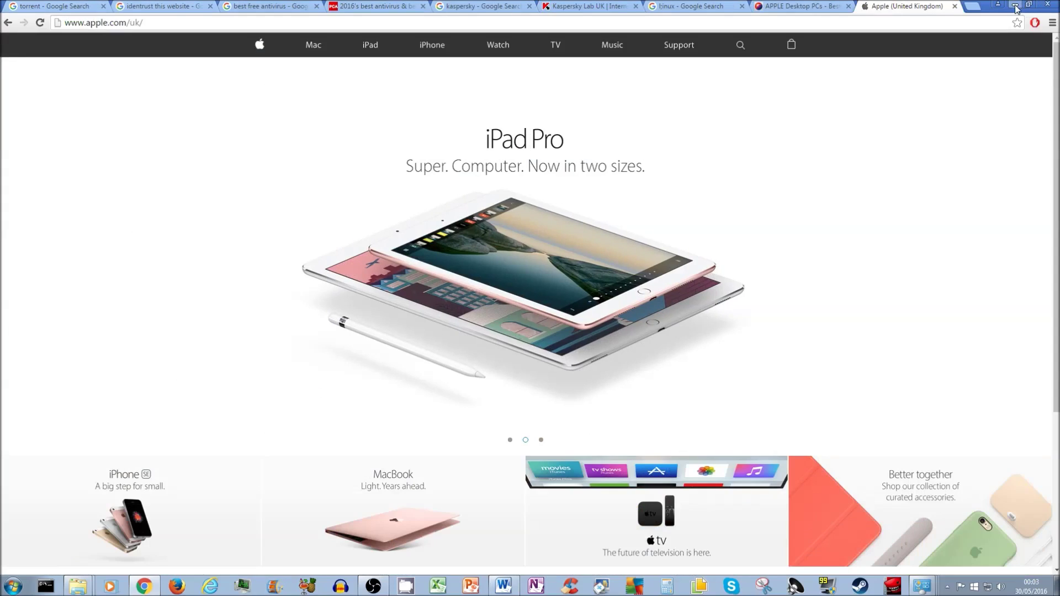
left_click(1014, 6)
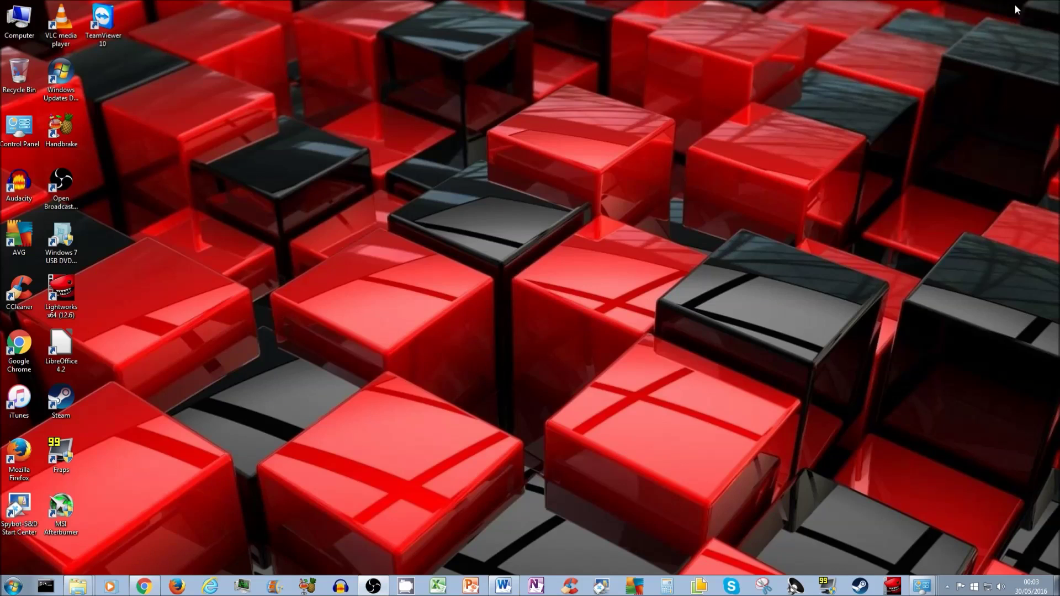